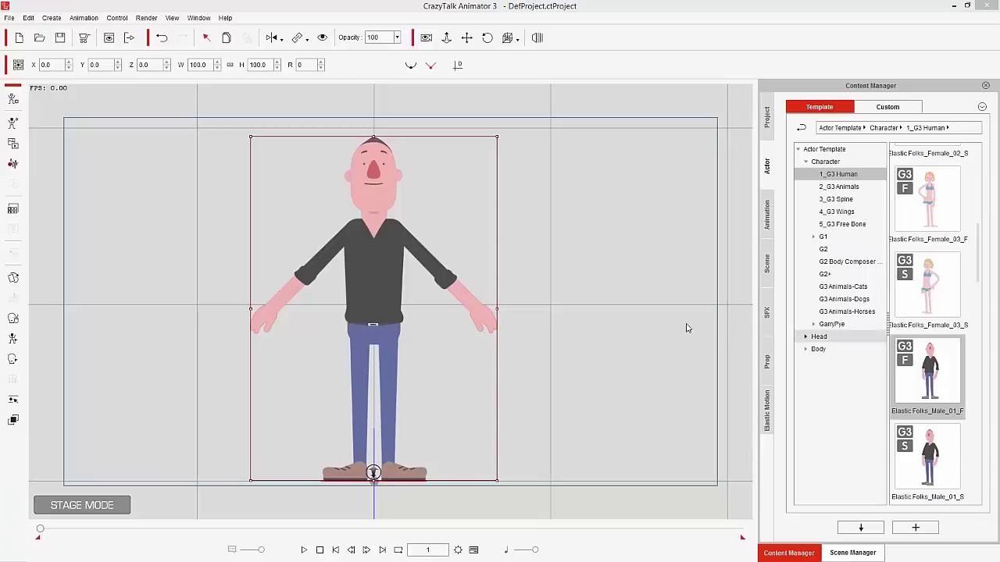
- Frame the Elastic Folks male character's head and open the Face Puppet for him
{"action": "scroll", "coordinate": [528, 299], "scroll_direction": "up", "scroll_amount": 3}
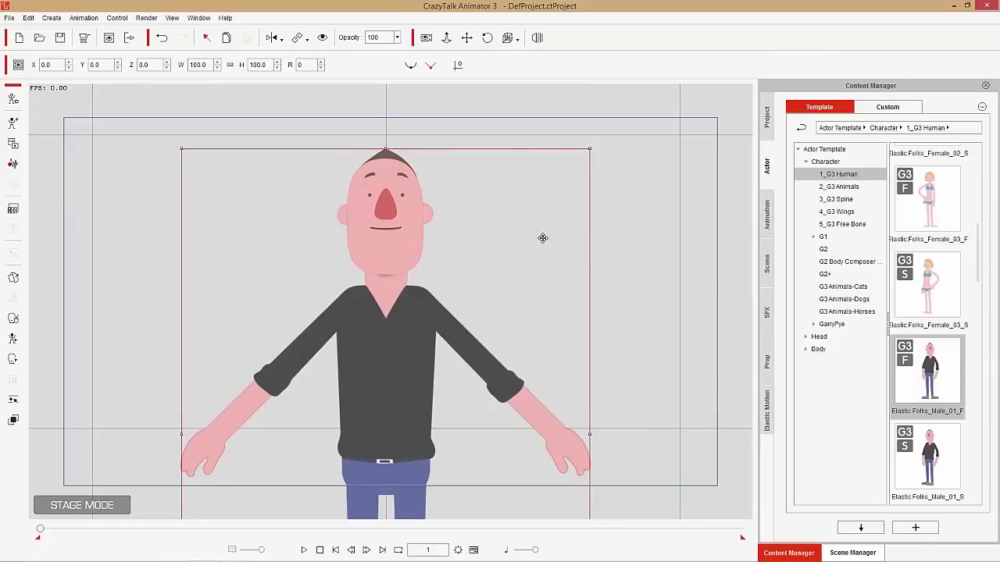
{"action": "scroll", "coordinate": [614, 305], "scroll_direction": "up", "scroll_amount": 5}
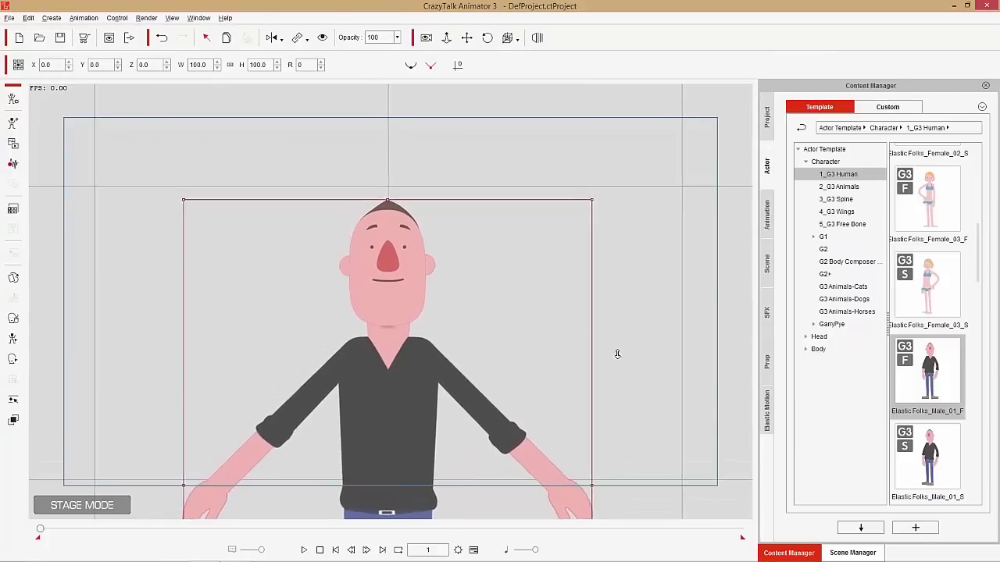
{"action": "scroll", "coordinate": [574, 266], "scroll_direction": "up", "scroll_amount": 4}
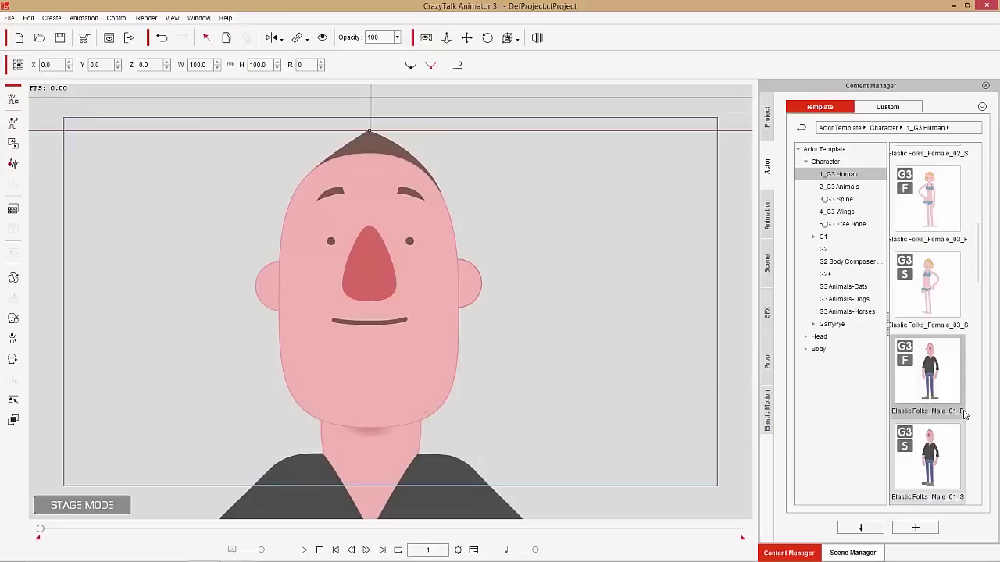
{"action": "left_click", "coordinate": [939, 402]}
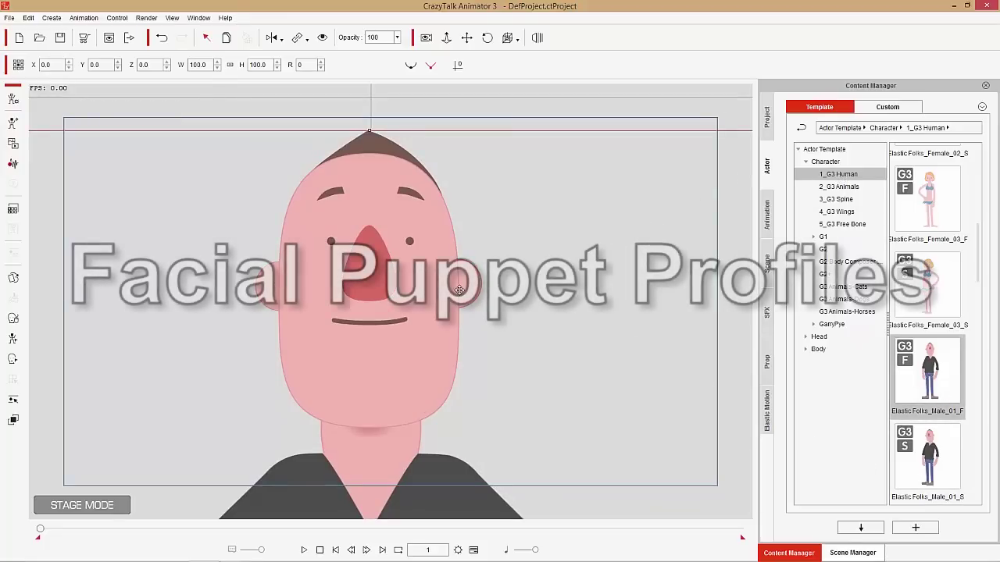
{"action": "left_click", "coordinate": [14, 319]}
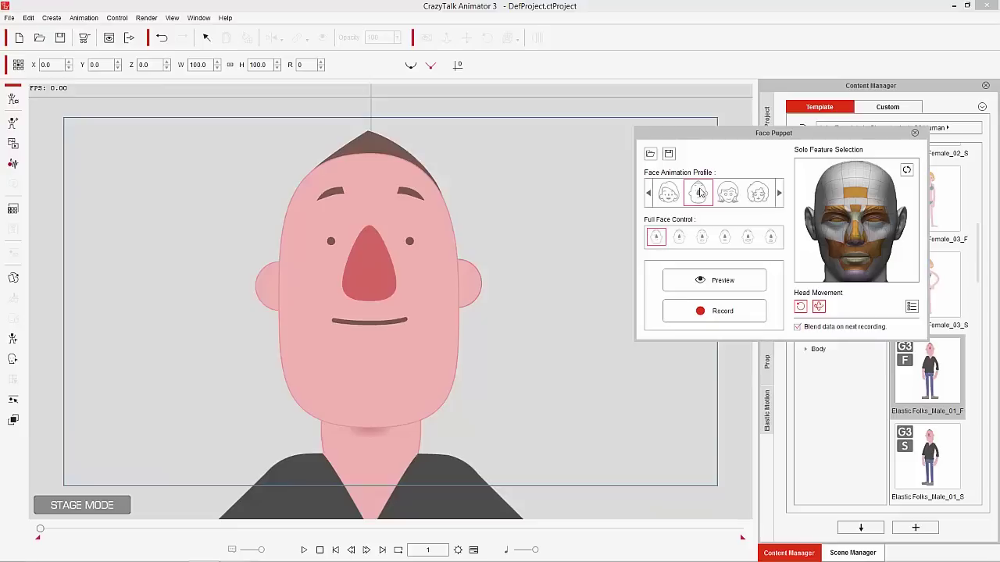
- Preview the first, fifth and third full face controls of the selected face animation profile on the character
{"action": "key", "text": "space"}
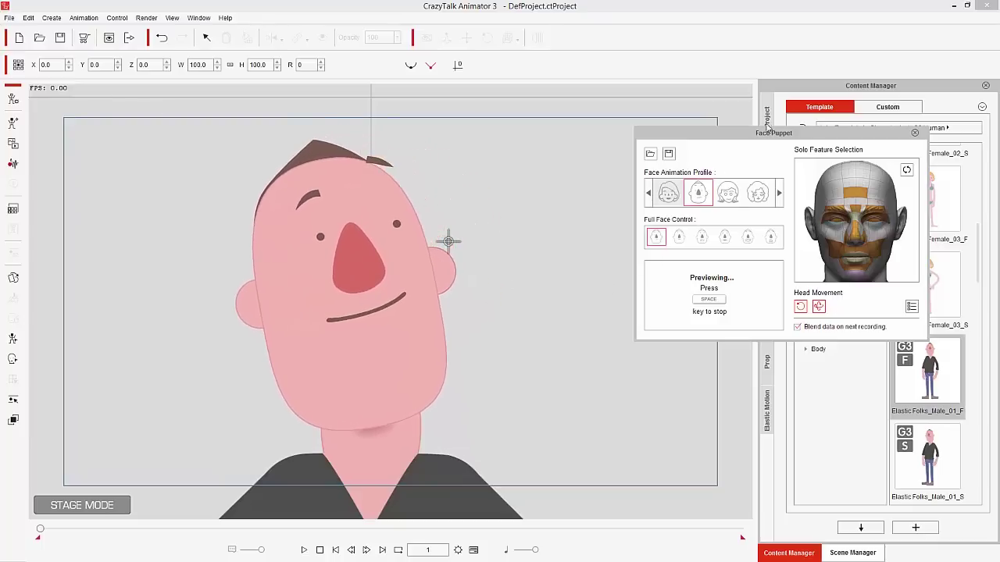
{"action": "key", "text": "space"}
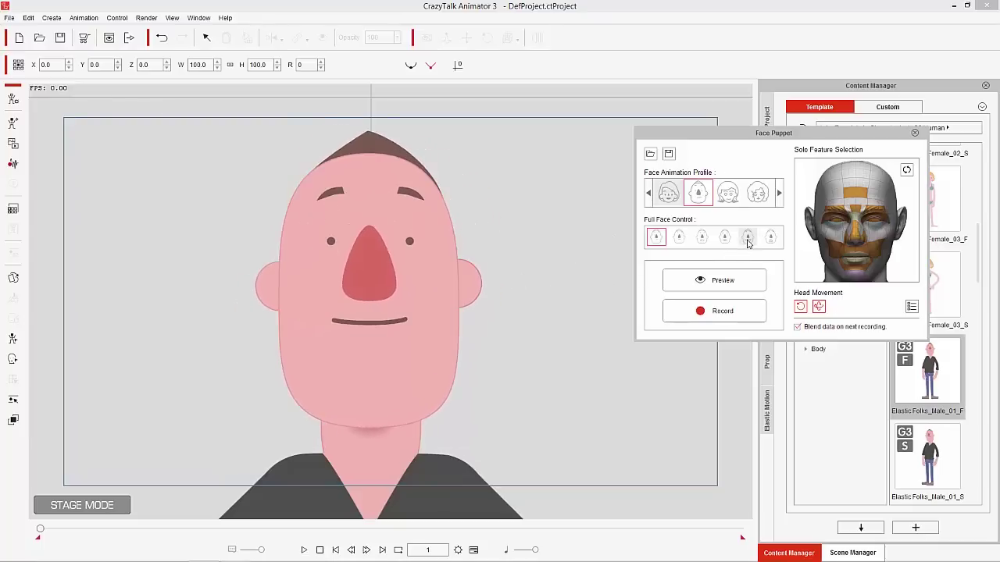
{"action": "left_click", "coordinate": [748, 238]}
{"action": "key", "text": "space"}
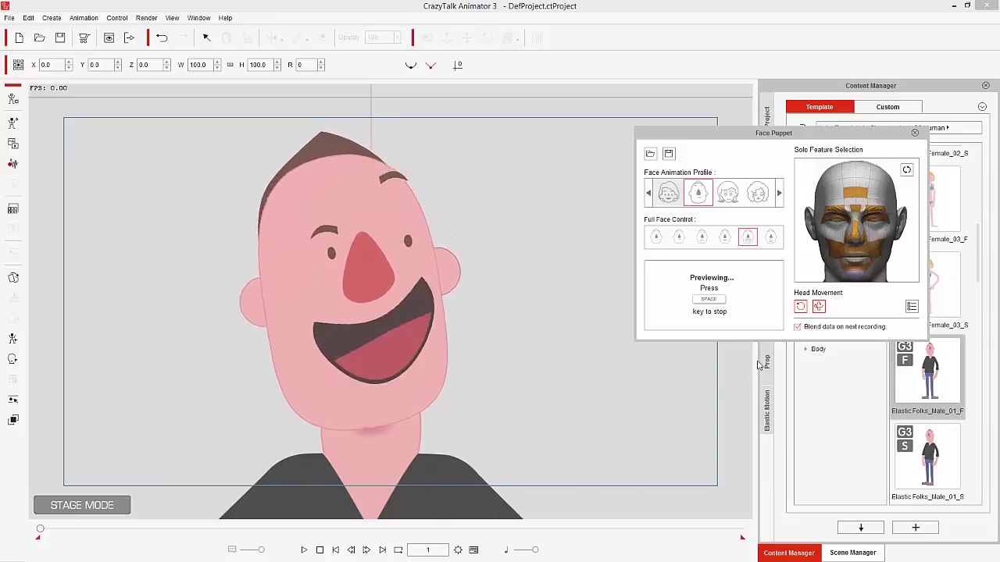
{"action": "key", "text": "space"}
{"action": "left_click", "coordinate": [704, 239]}
{"action": "key", "text": "space"}
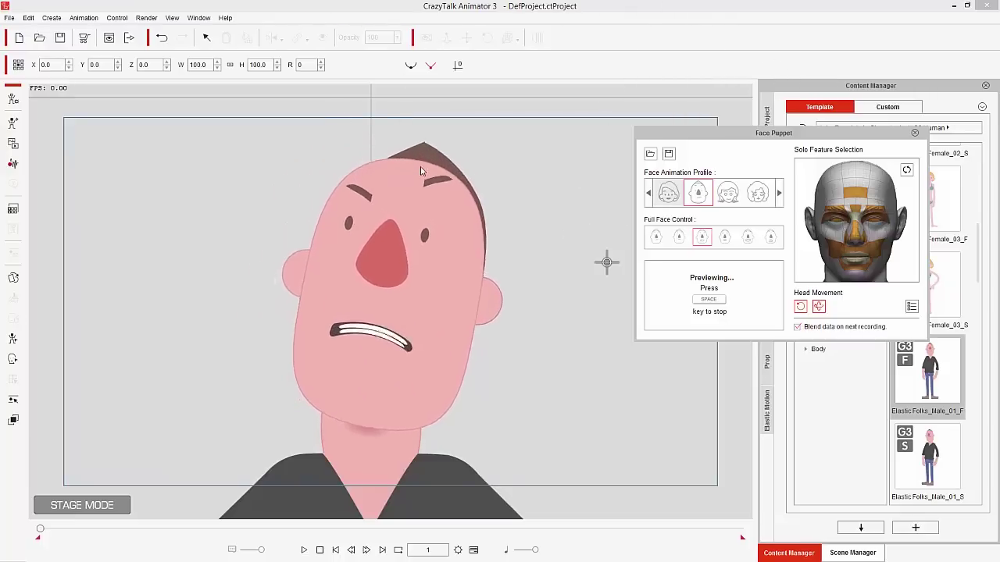
{"action": "key", "text": "space"}
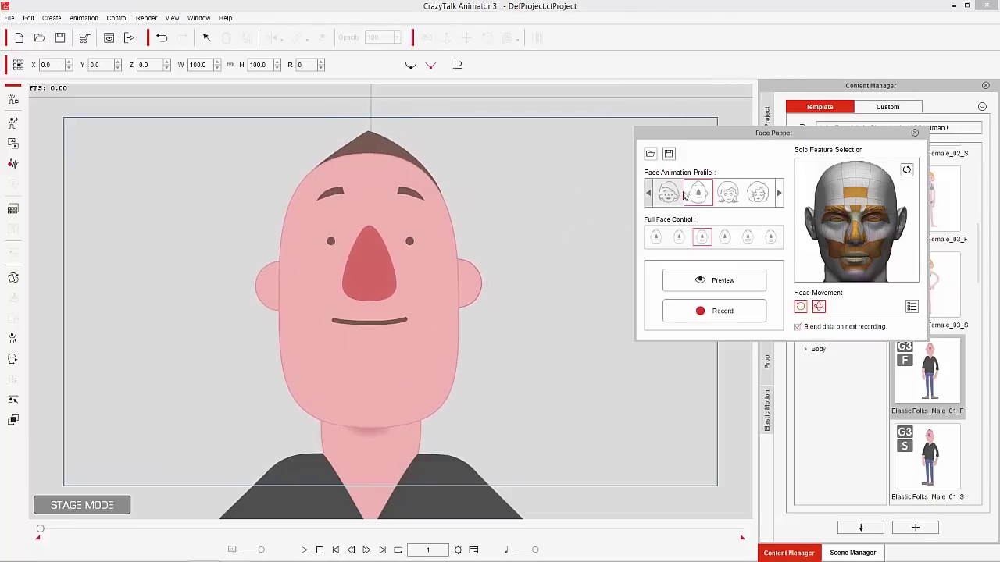
- Clear the solo feature selection, then preview solo puppeteering of the character's right eyebrow and nose
{"action": "left_click", "coordinate": [906, 170]}
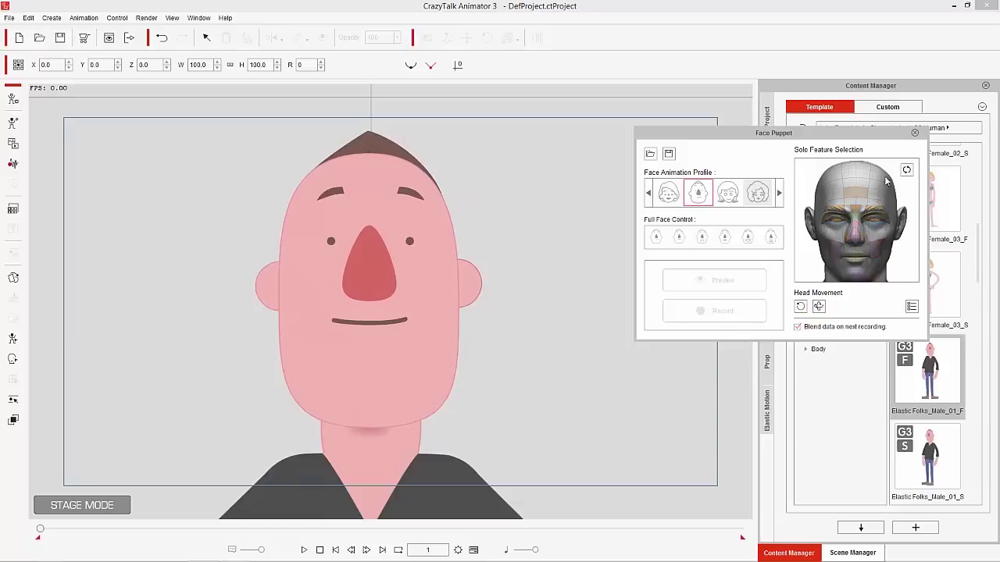
{"action": "left_click", "coordinate": [838, 212]}
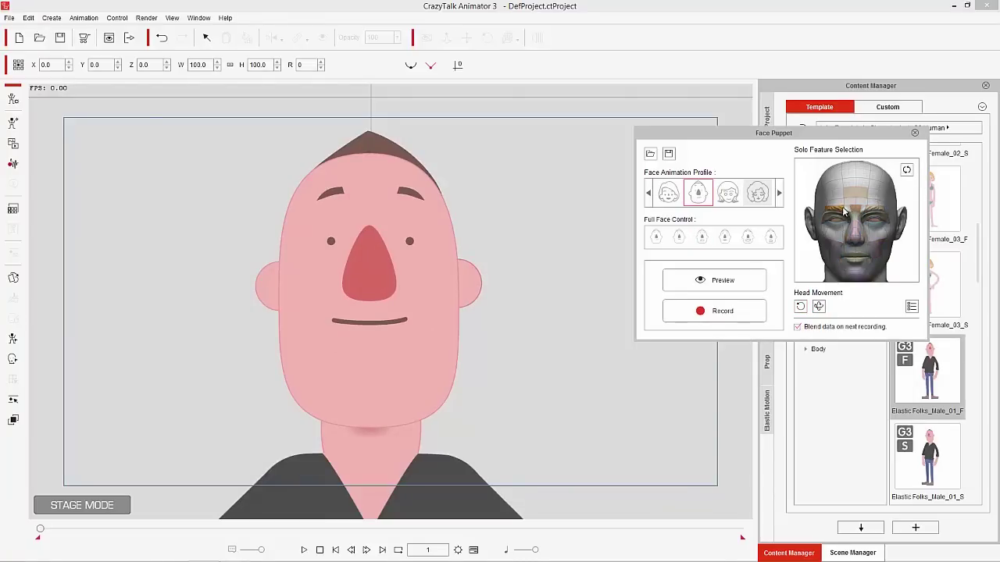
{"action": "key", "text": "space"}
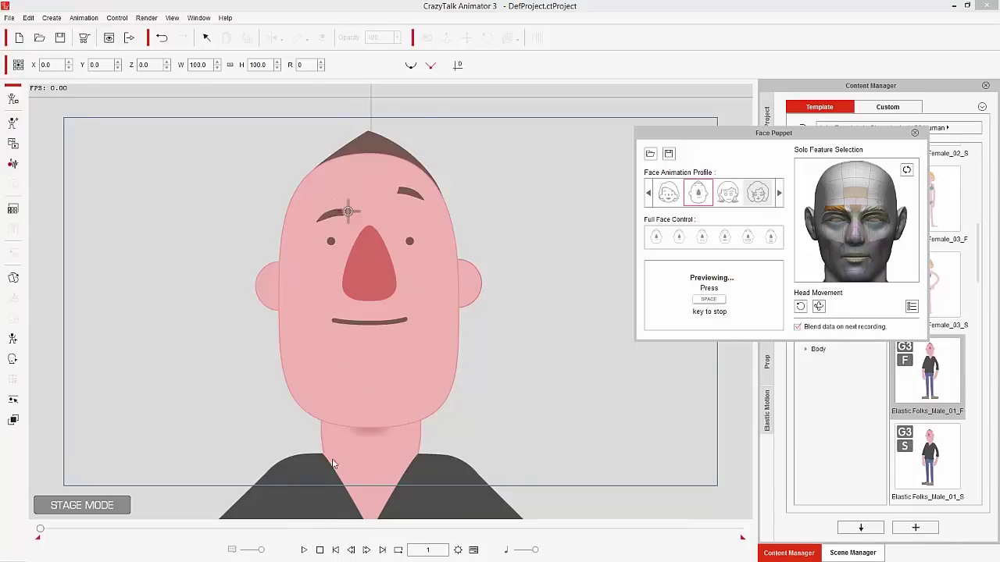
{"action": "key", "text": "space"}
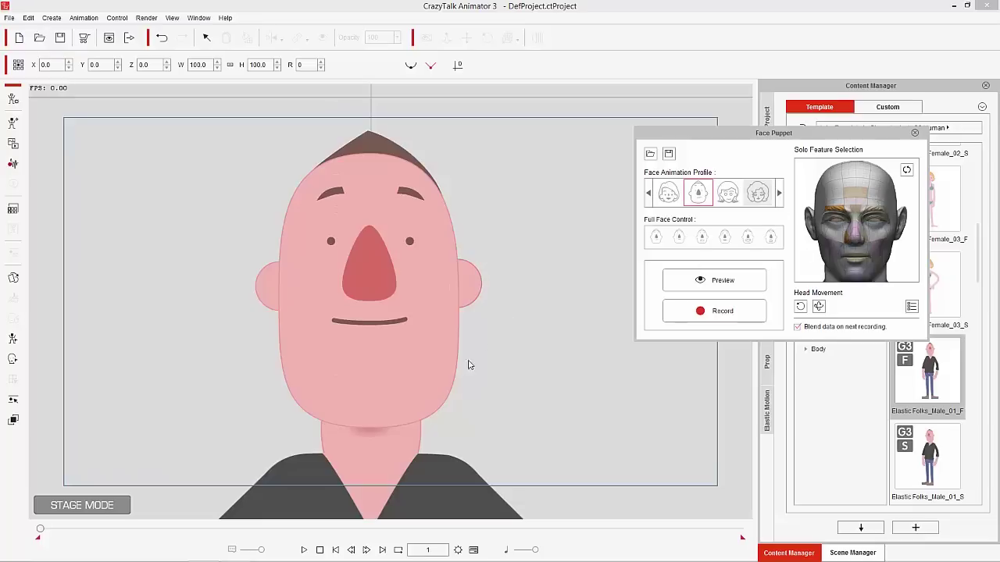
{"action": "key", "text": "space"}
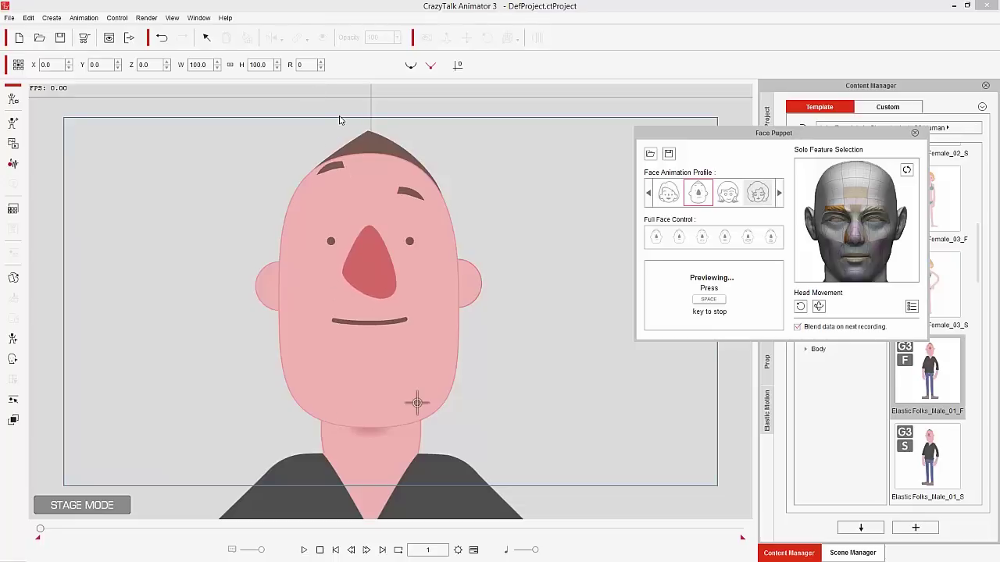
{"action": "key", "text": "space"}
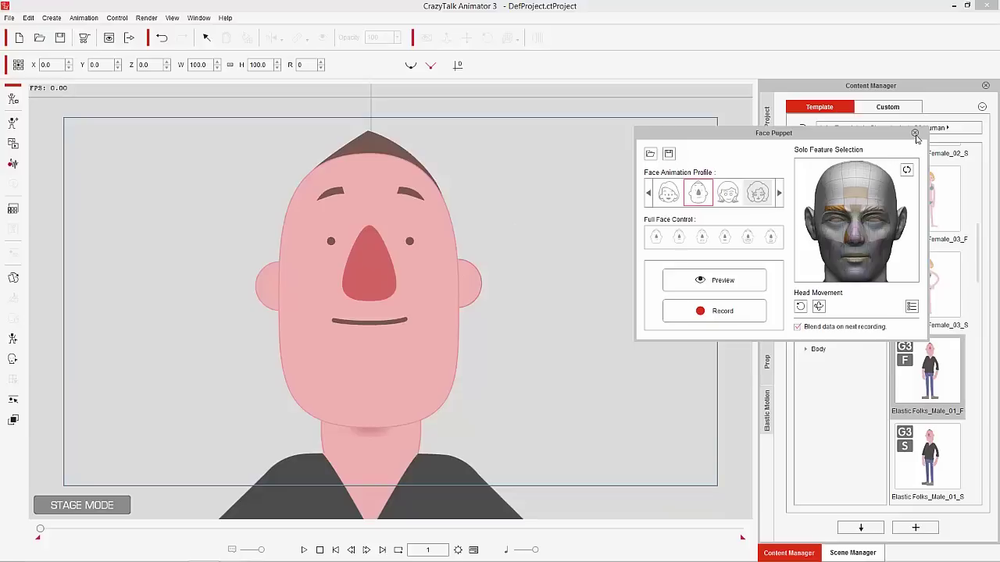
- Close the Face Puppet, open the character in the Composer and open Facial Animation Setup beside the face
{"action": "left_click", "coordinate": [915, 134]}
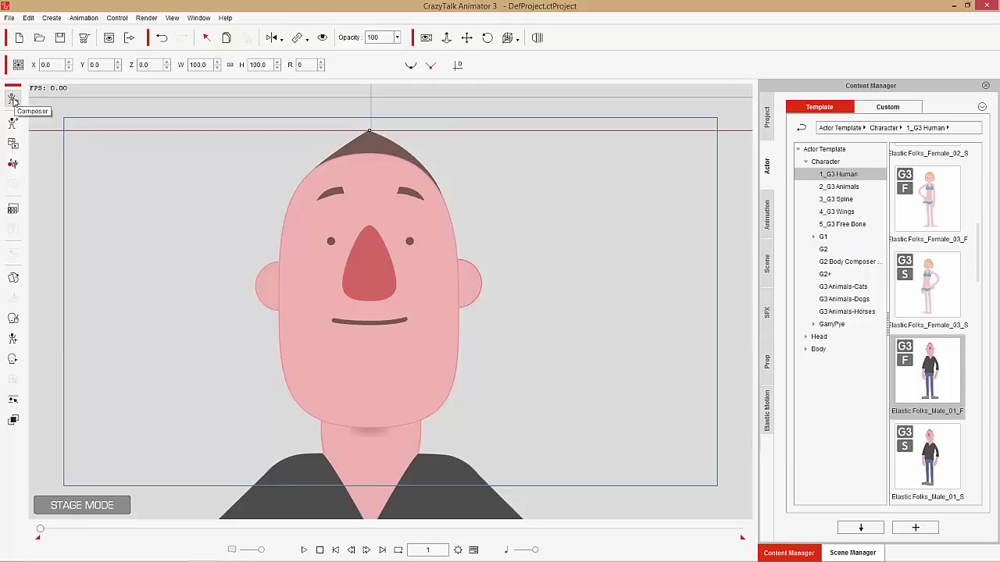
{"action": "left_click", "coordinate": [12, 99]}
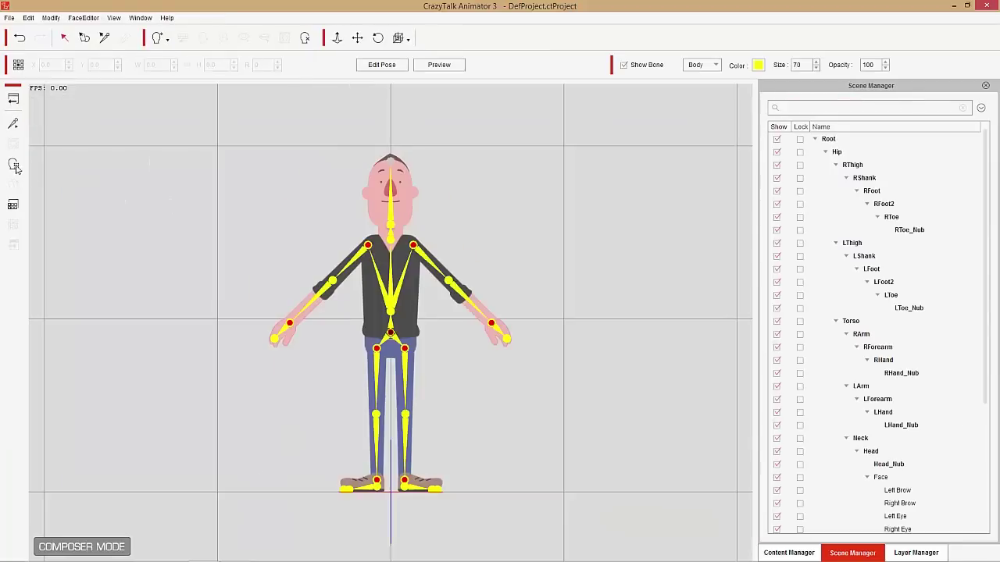
{"action": "left_click", "coordinate": [13, 165]}
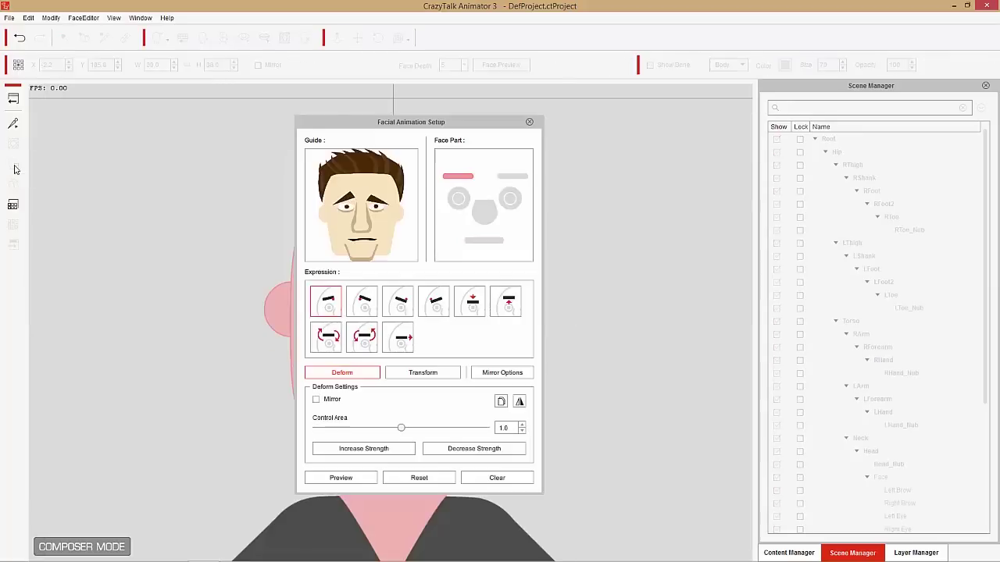
{"action": "left_click_drag", "start_coordinate": [427, 126], "coordinate": [710, 136]}
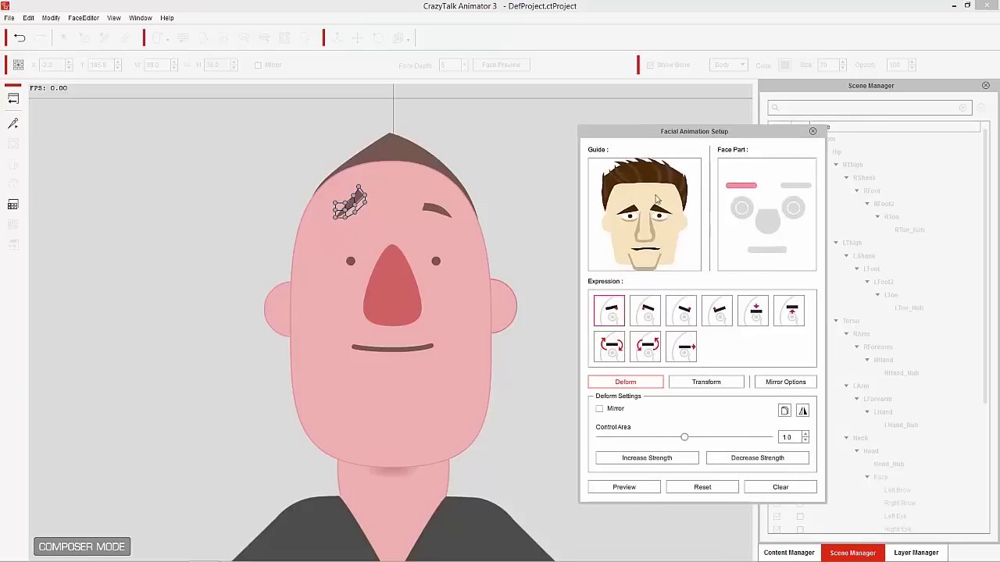
- Examine how the right eyebrow's first four expressions deform its mesh
{"action": "left_click", "coordinate": [645, 316]}
{"action": "left_click", "coordinate": [717, 312]}
{"action": "left_click", "coordinate": [681, 311]}
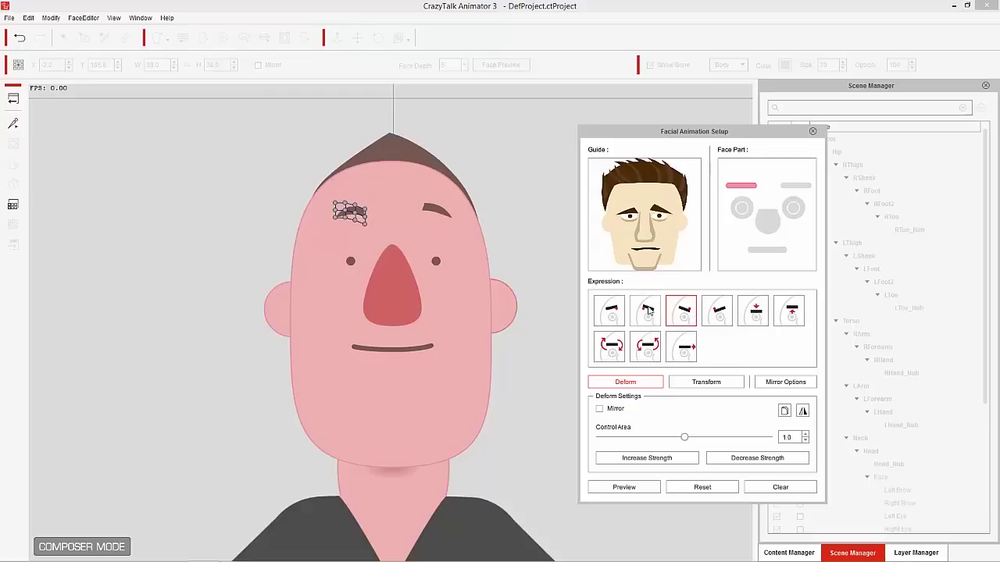
{"action": "left_click", "coordinate": [610, 312]}
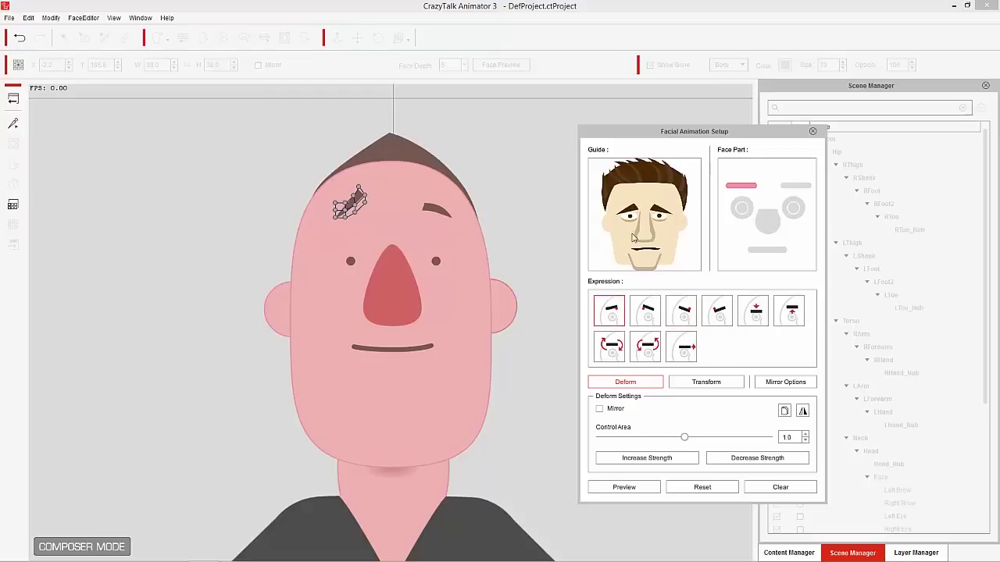
{"action": "left_click", "coordinate": [645, 313]}
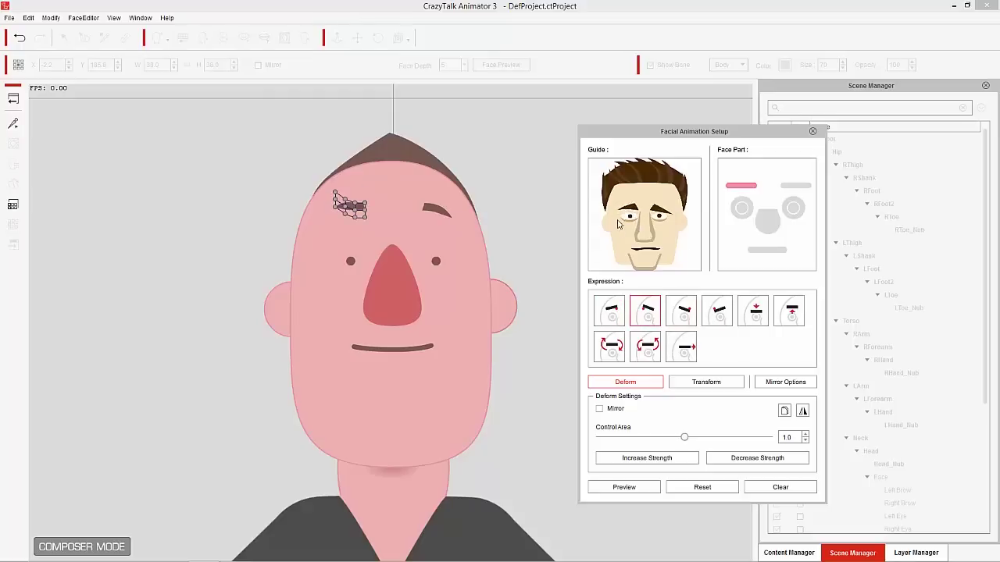
{"action": "left_click", "coordinate": [680, 311]}
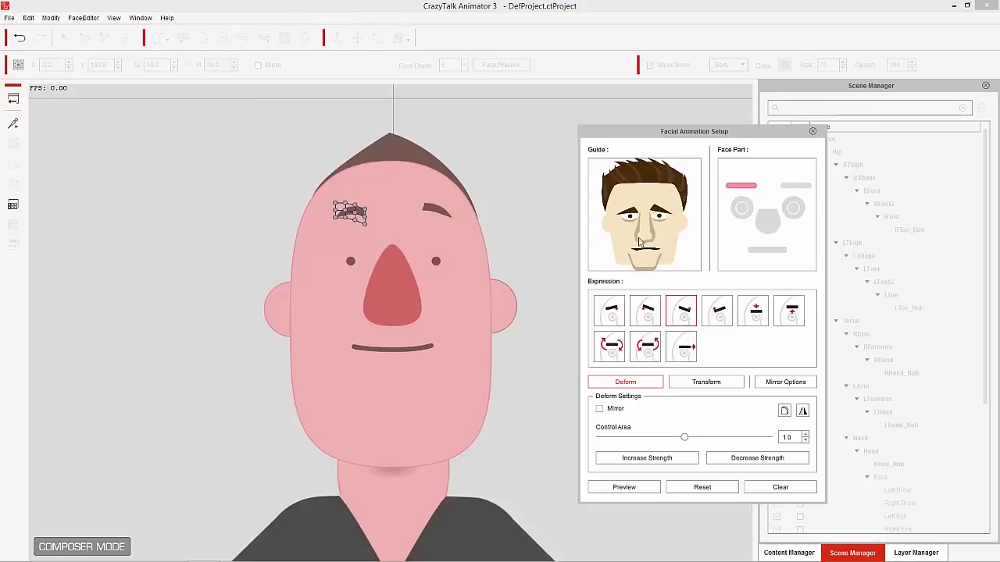
{"action": "left_click", "coordinate": [719, 310]}
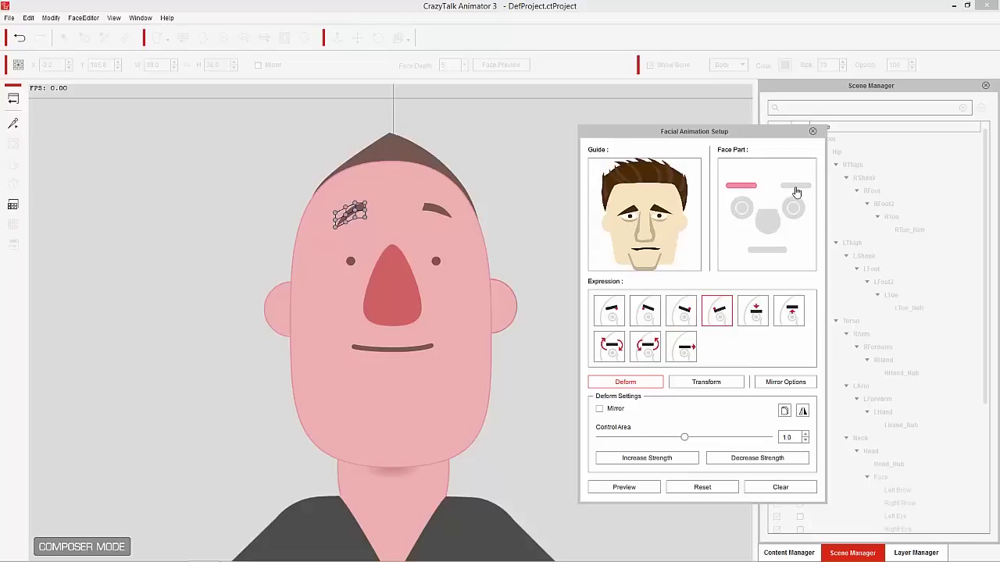
- Examine the right eyeball's look-direction expressions and preview its animation, returning to the upward look
{"action": "left_click", "coordinate": [741, 209]}
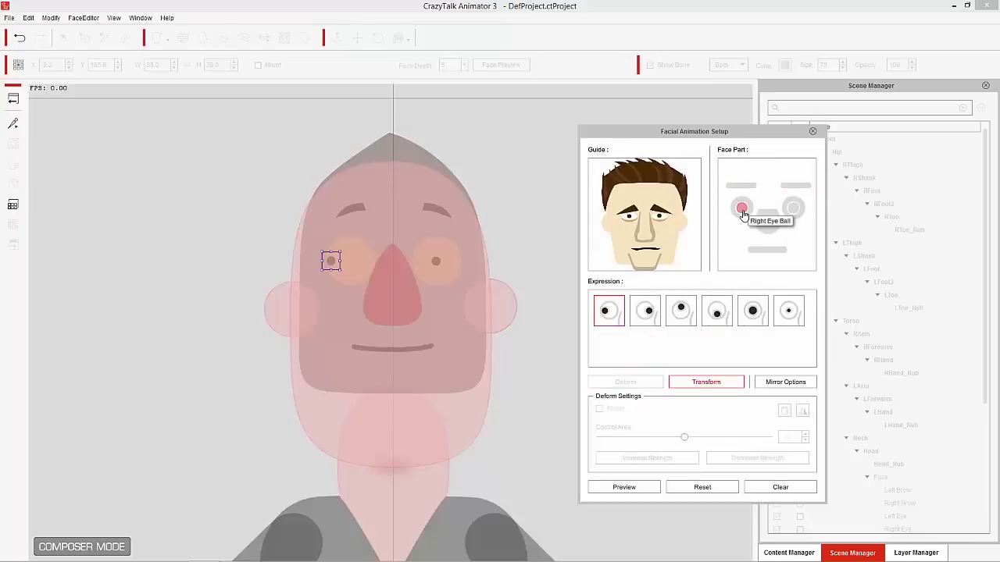
{"action": "left_click", "coordinate": [646, 317]}
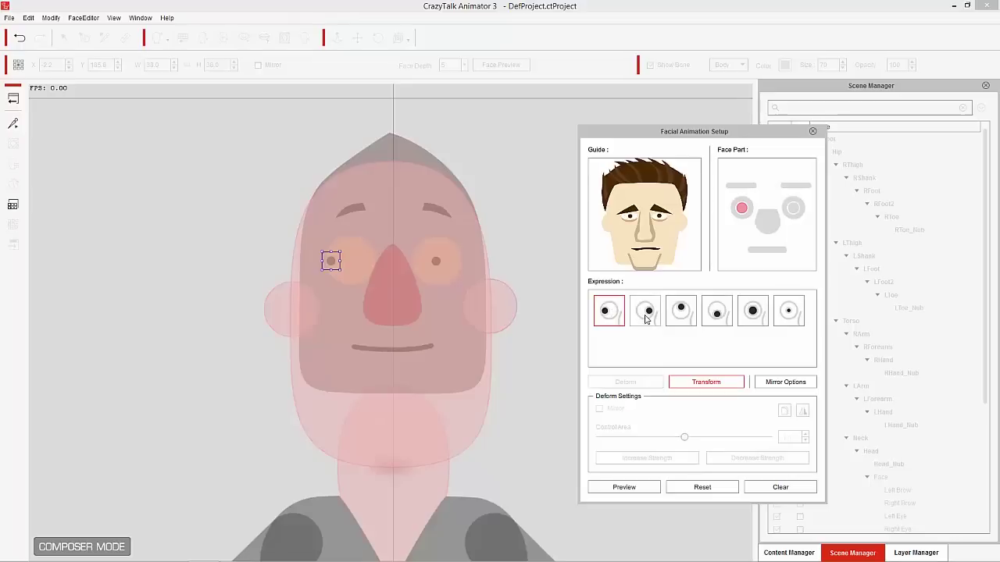
{"action": "left_click", "coordinate": [680, 314]}
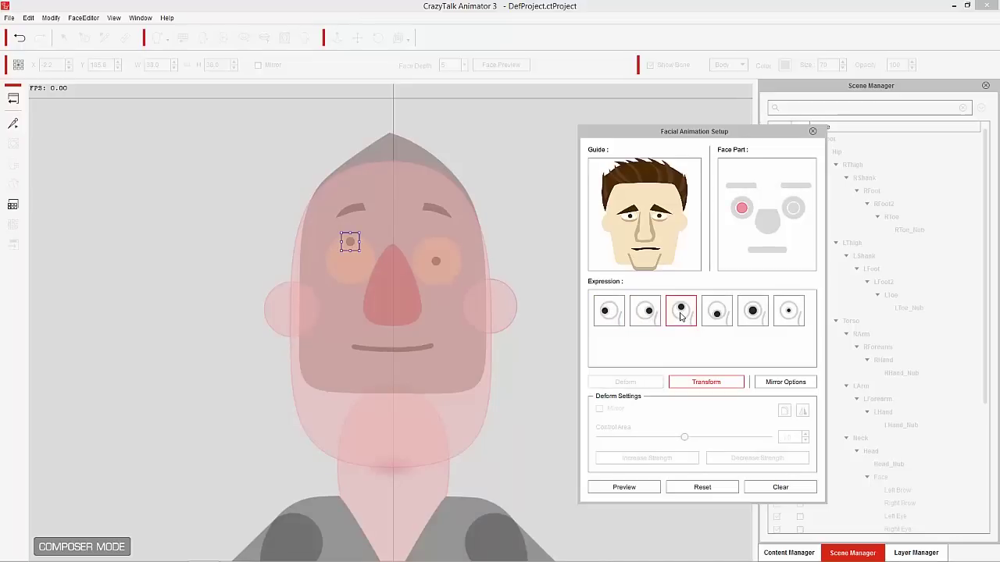
{"action": "left_click", "coordinate": [629, 488]}
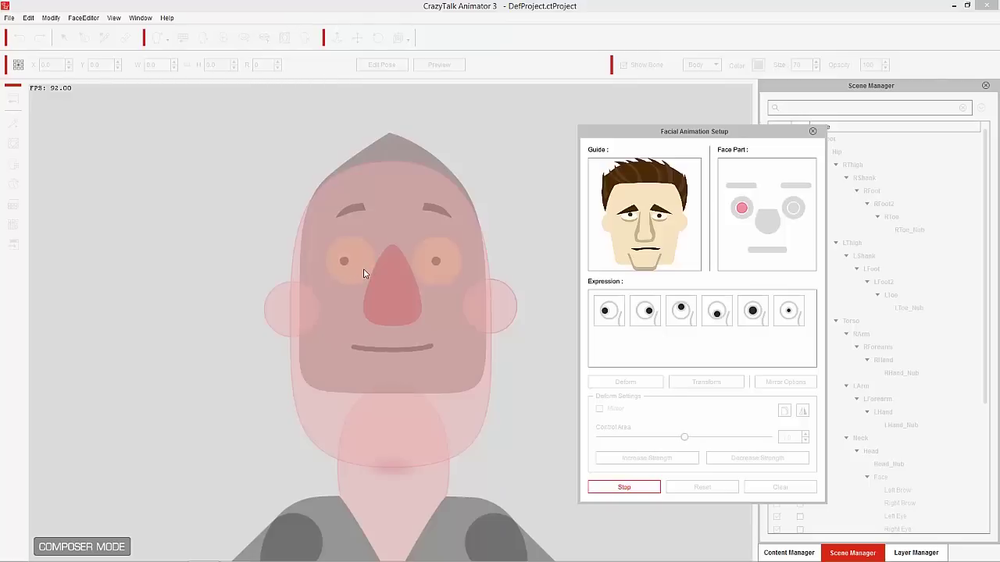
{"action": "left_click", "coordinate": [681, 313]}
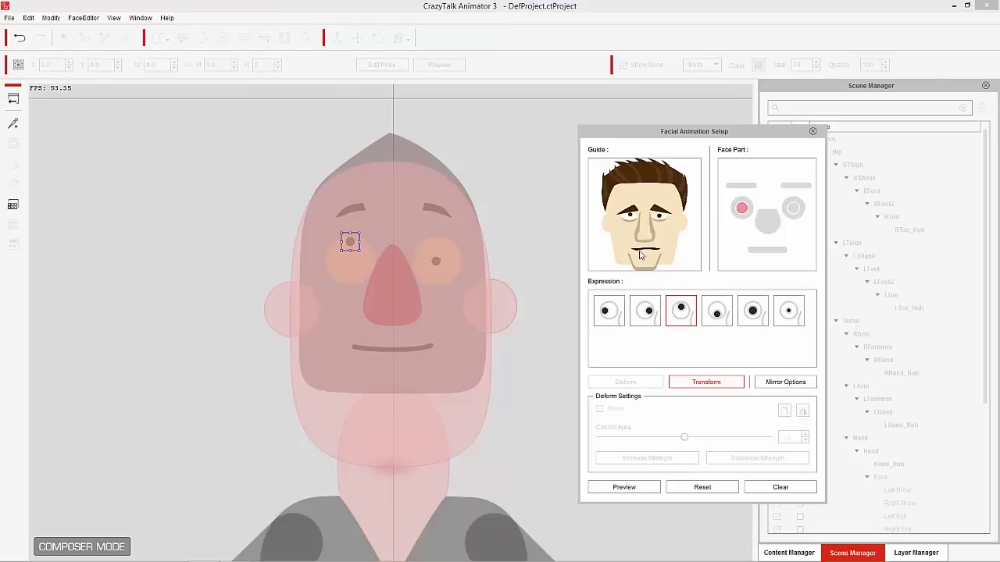
- Select the nose and preview its first expression's deformation, then stop the preview
{"action": "left_click", "coordinate": [767, 222]}
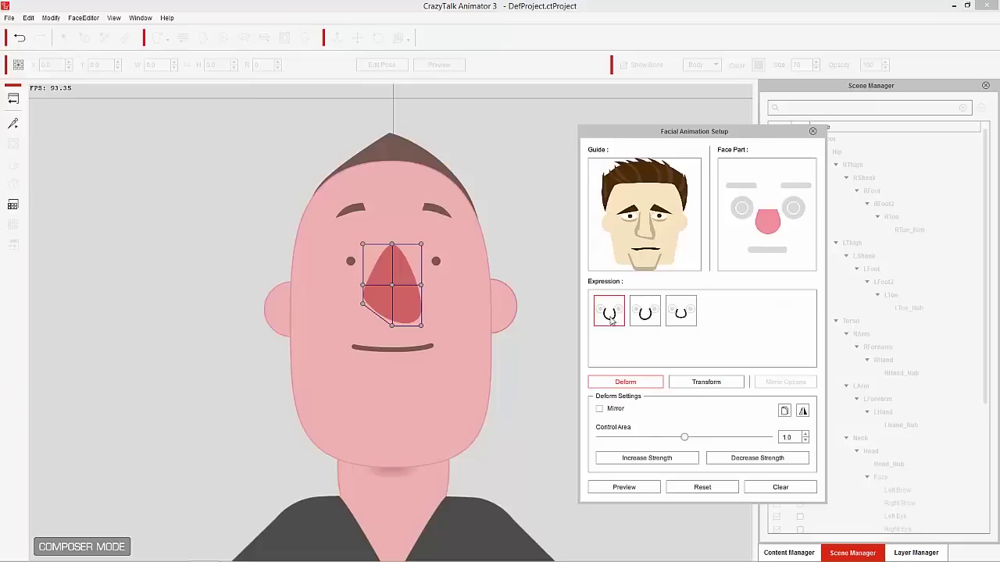
{"action": "left_click", "coordinate": [625, 487]}
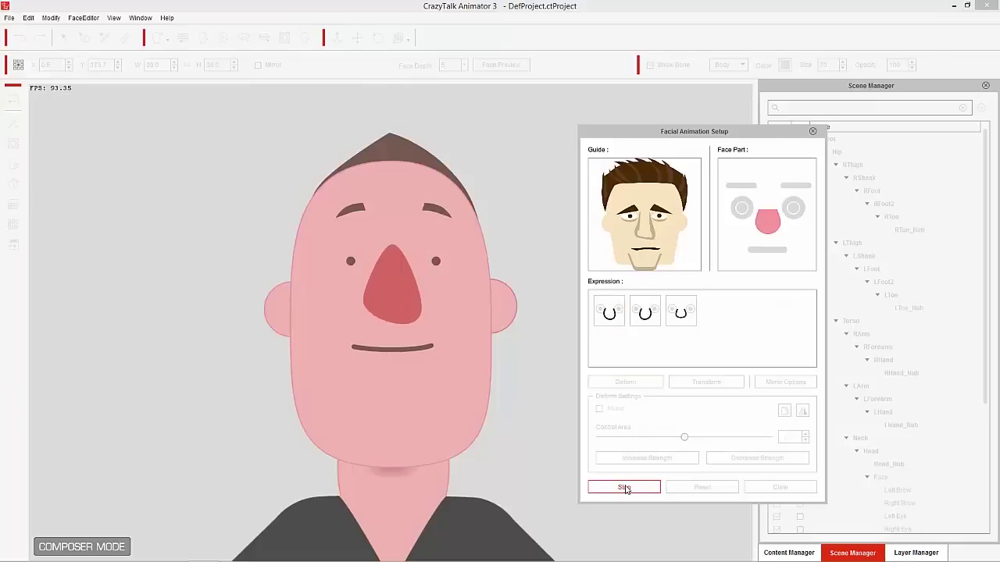
{"action": "left_click", "coordinate": [625, 487]}
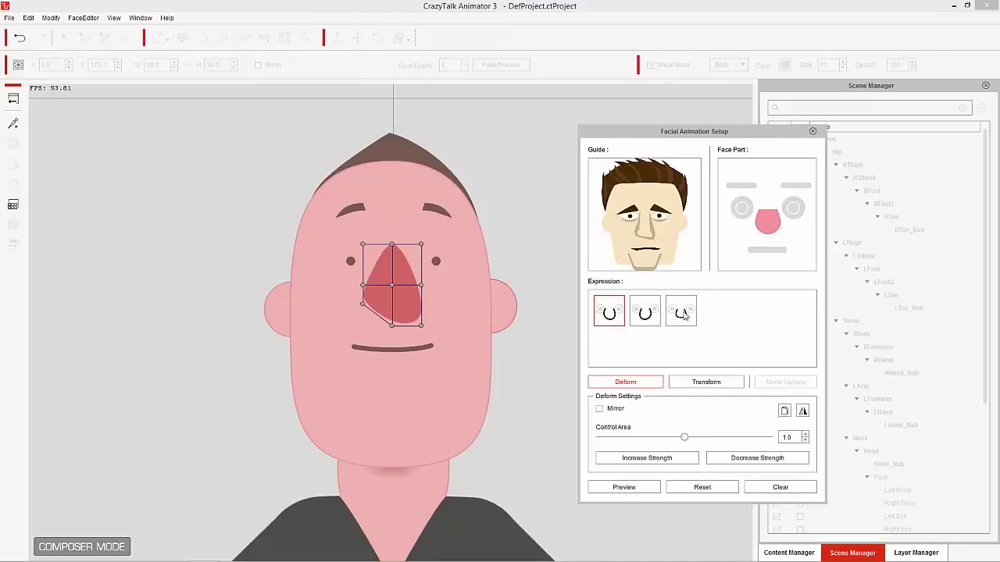
- Look at the right eyeball and left eyebrow expressions, then select the mouth with its first expression
{"action": "left_click", "coordinate": [741, 208]}
{"action": "left_click", "coordinate": [796, 187]}
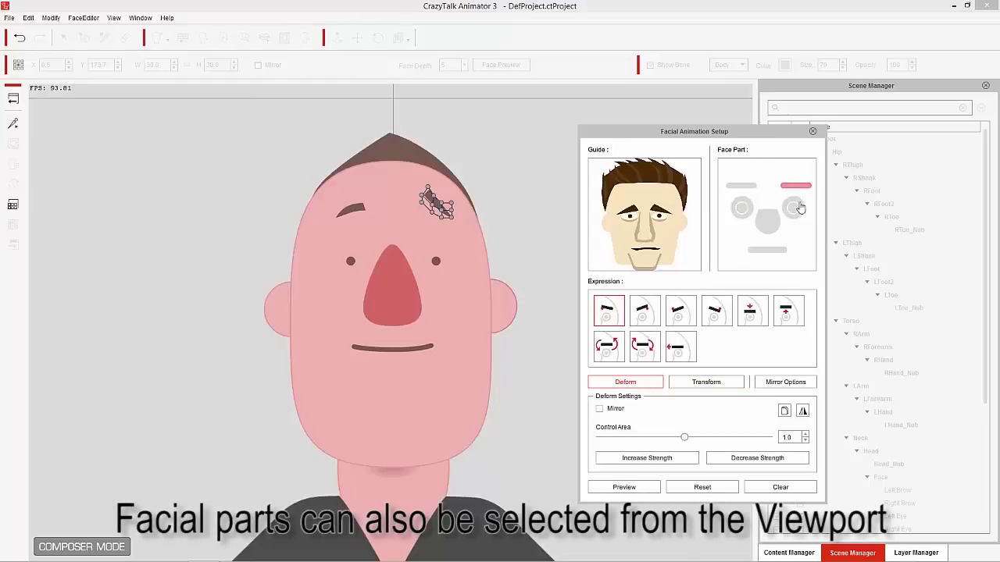
{"action": "left_click", "coordinate": [766, 251]}
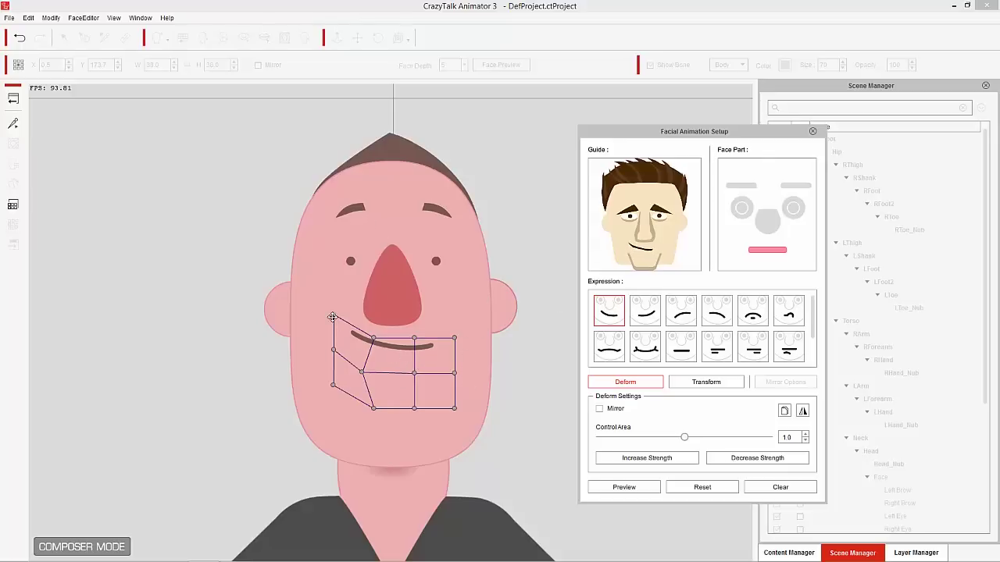
- Try distorting the left-hand points of the first mouth expression's mesh, then test Reset and Clear, ending with the default deformation
{"action": "mouse_move", "coordinate": [332, 317]}
{"action": "left_mouse_down"}
{"action": "mouse_move", "coordinate": [337, 269]}
{"action": "mouse_move", "coordinate": [306, 352]}
{"action": "mouse_move", "coordinate": [332, 364]}
{"action": "mouse_move", "coordinate": [336, 304]}
{"action": "mouse_move", "coordinate": [326, 268]}
{"action": "mouse_move", "coordinate": [330, 306]}
{"action": "left_mouse_up"}
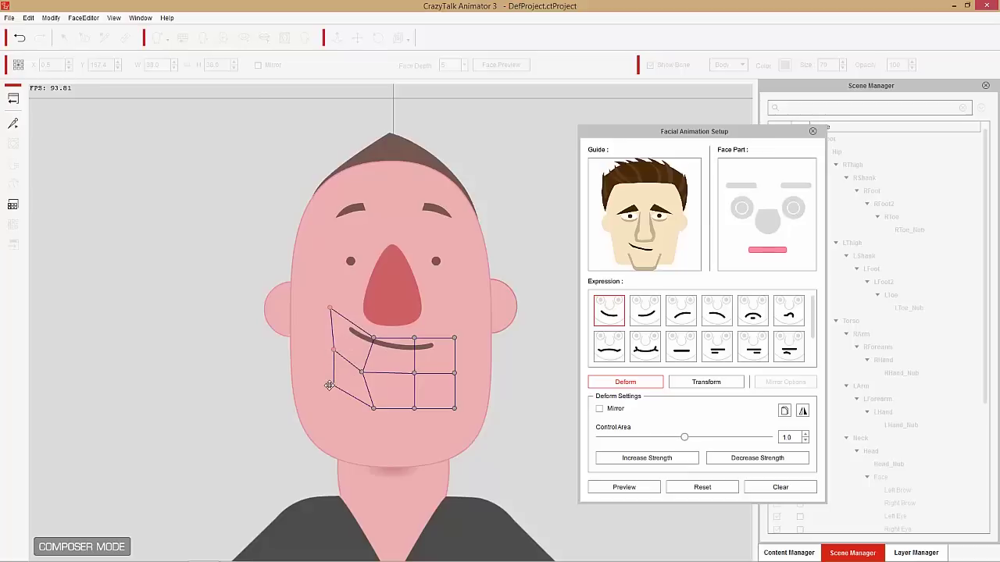
{"action": "mouse_move", "coordinate": [332, 347]}
{"action": "left_mouse_down"}
{"action": "mouse_move", "coordinate": [330, 397]}
{"action": "mouse_move", "coordinate": [352, 408]}
{"action": "mouse_move", "coordinate": [319, 402]}
{"action": "mouse_move", "coordinate": [324, 351]}
{"action": "left_mouse_up"}
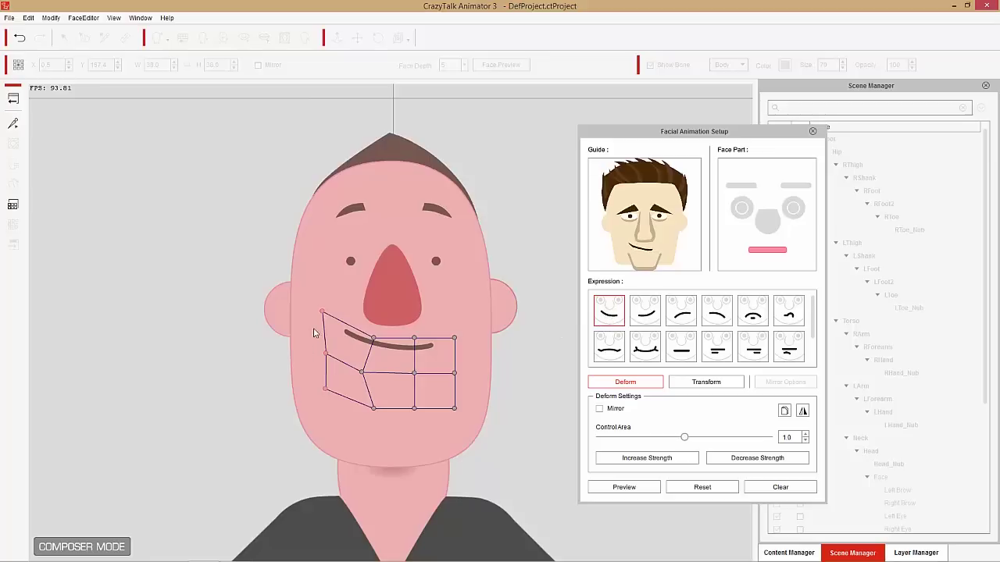
{"action": "left_click_drag", "start_coordinate": [322, 312], "coordinate": [284, 379]}
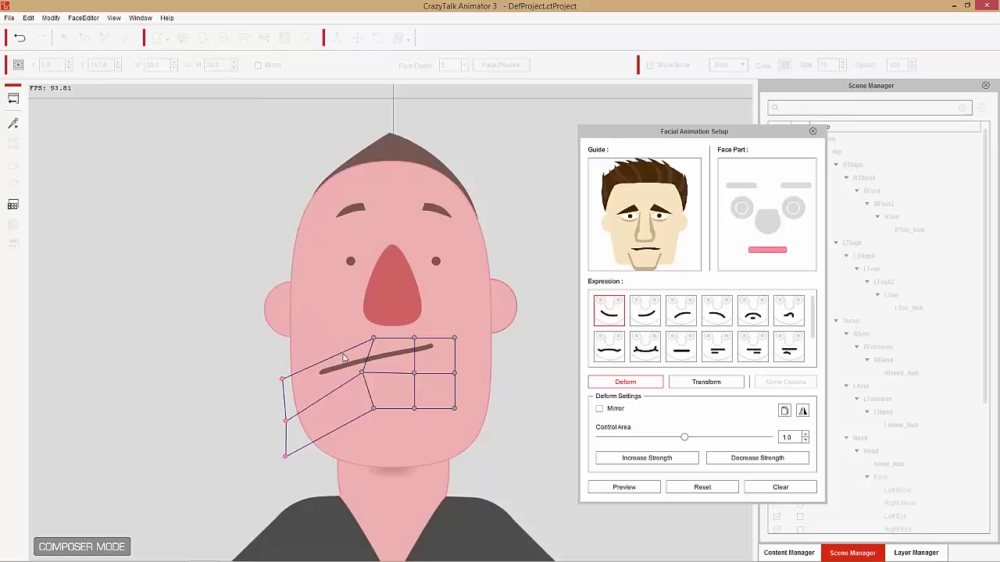
{"action": "left_click", "coordinate": [706, 489]}
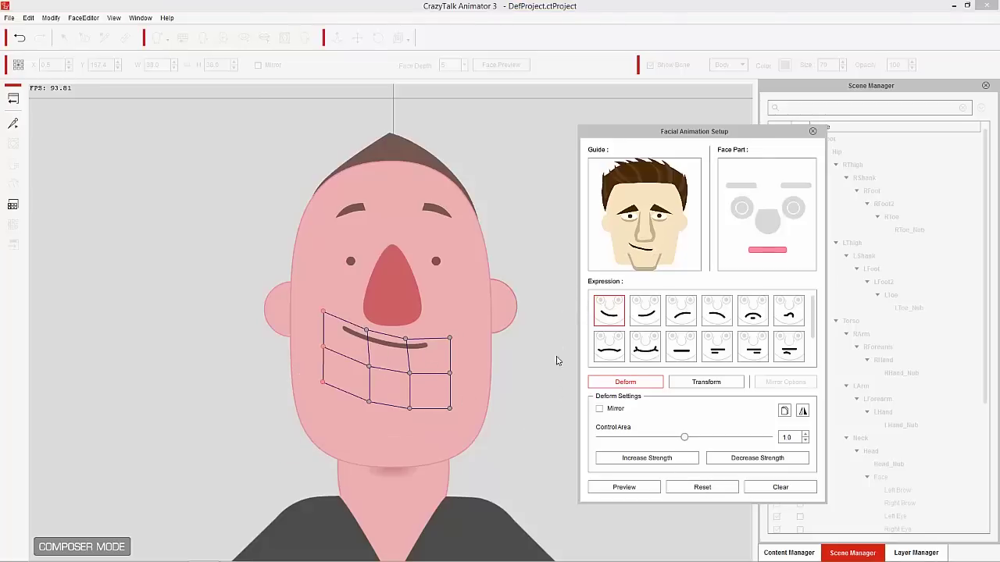
{"action": "left_click", "coordinate": [778, 487]}
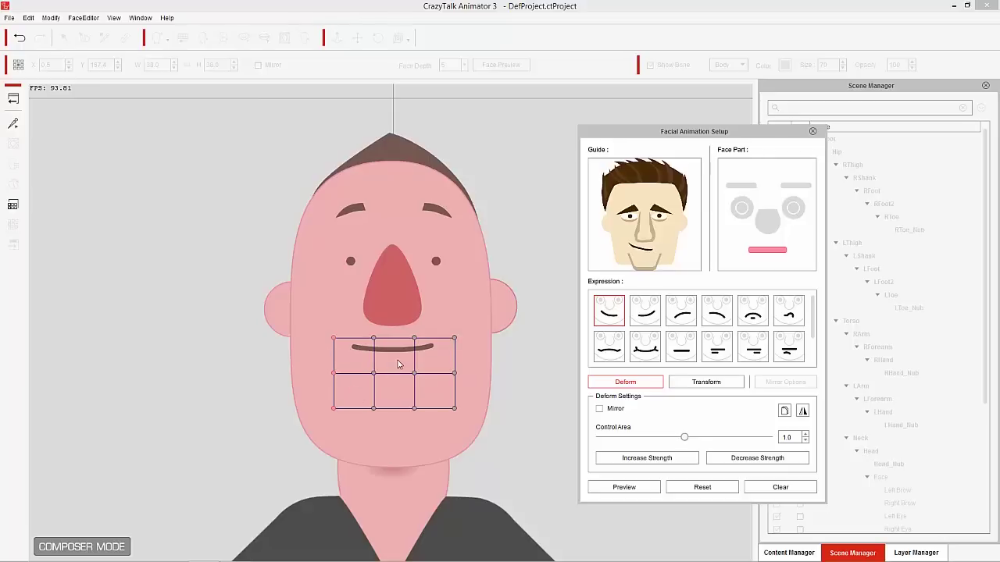
{"action": "left_click", "coordinate": [707, 487]}
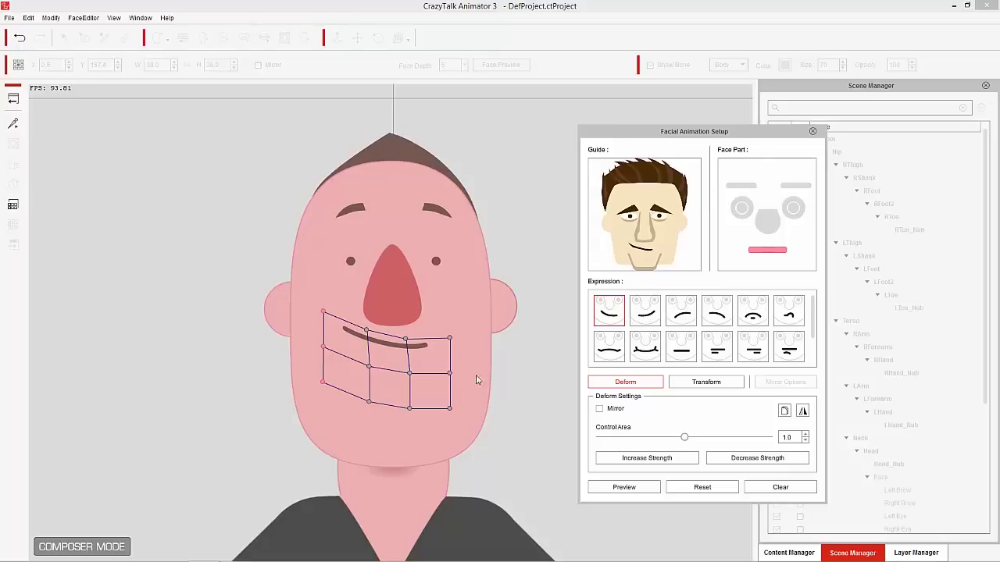
- Try pulling only the upper-left mesh corner of the eighth mouth expression outward and up, then reset the expression
{"action": "left_click", "coordinate": [648, 355]}
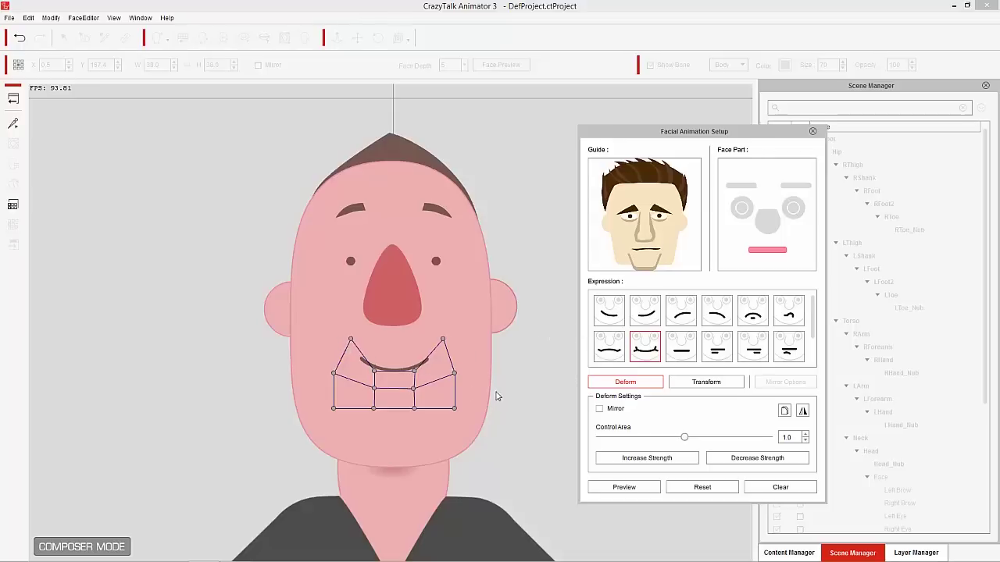
{"action": "left_click_drag", "start_coordinate": [349, 342], "coordinate": [333, 306]}
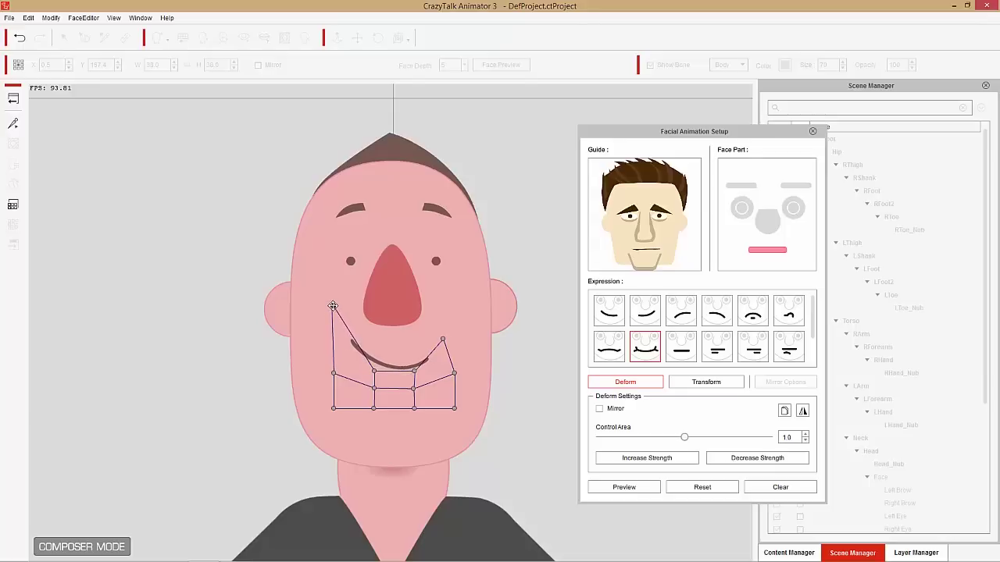
{"action": "left_click", "coordinate": [709, 487]}
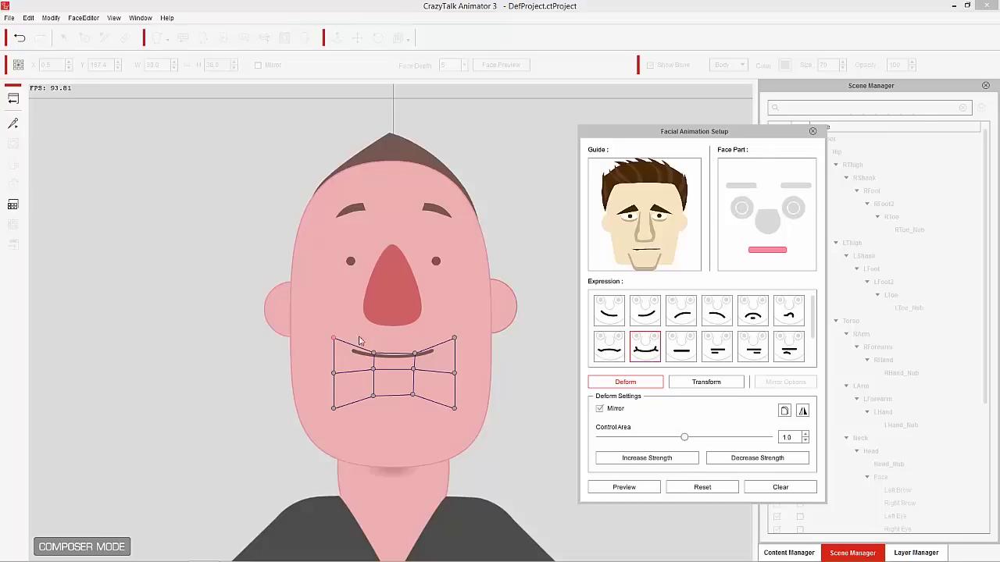
- With Mirror enabled, raise both upper mouth mesh corners outward, lower the upper middle points and raise the bottom middle points
{"action": "left_click_drag", "start_coordinate": [334, 341], "coordinate": [312, 308]}
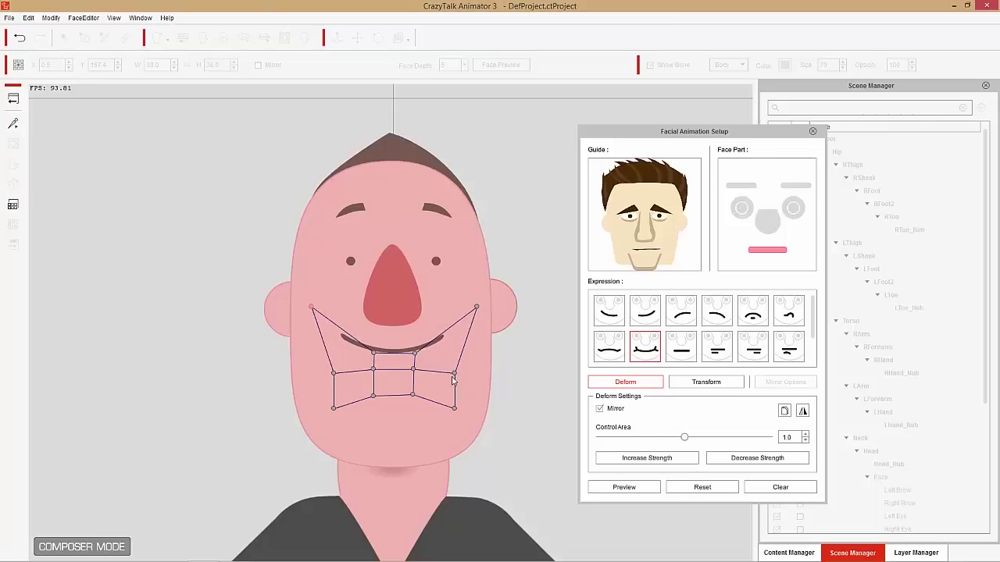
{"action": "left_click_drag", "start_coordinate": [415, 353], "coordinate": [412, 376]}
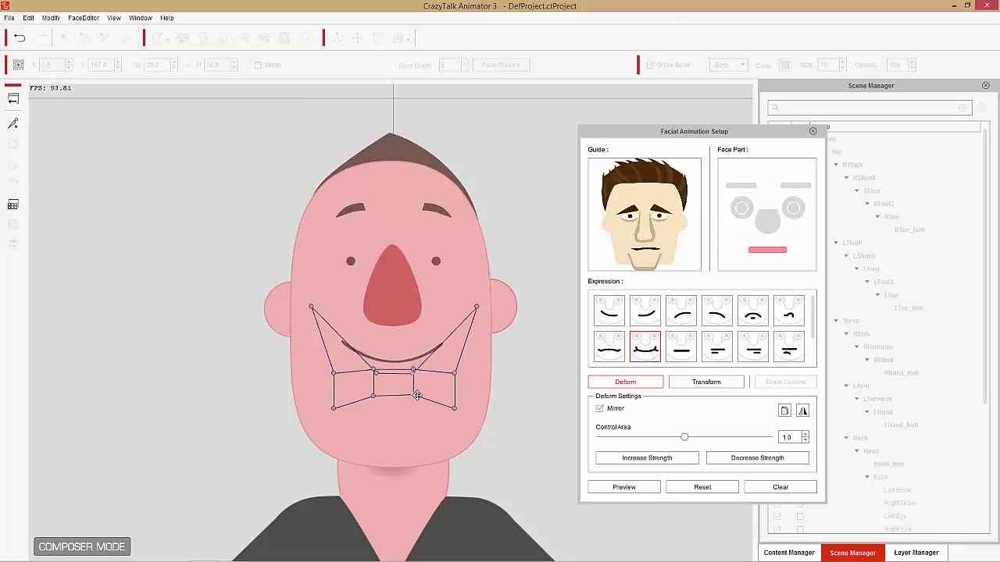
{"action": "left_click_drag", "start_coordinate": [413, 393], "coordinate": [415, 382]}
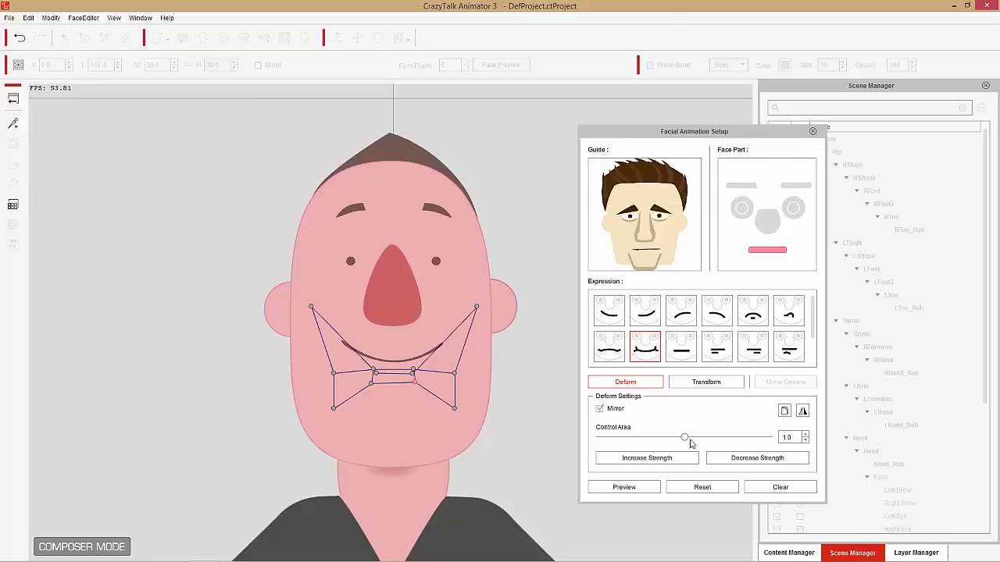
- Set the Control Area to 0.5 and adjust the mirrored upper mouth corners inward and back outward
{"action": "left_click_drag", "start_coordinate": [685, 439], "coordinate": [609, 445]}
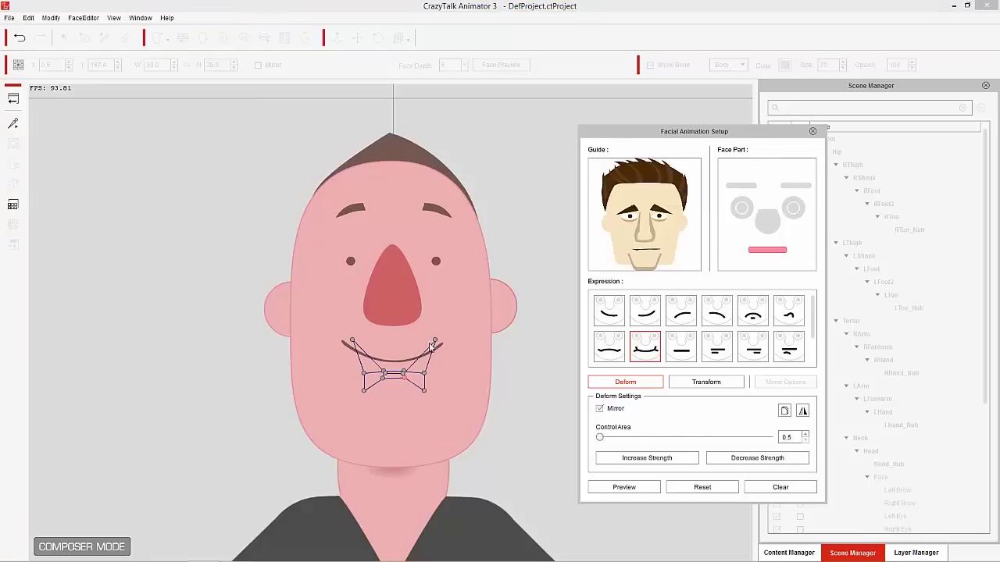
{"action": "mouse_move", "coordinate": [435, 342]}
{"action": "left_mouse_down"}
{"action": "mouse_move", "coordinate": [439, 391]}
{"action": "mouse_move", "coordinate": [436, 347]}
{"action": "mouse_move", "coordinate": [429, 337]}
{"action": "mouse_move", "coordinate": [425, 346]}
{"action": "left_mouse_up"}
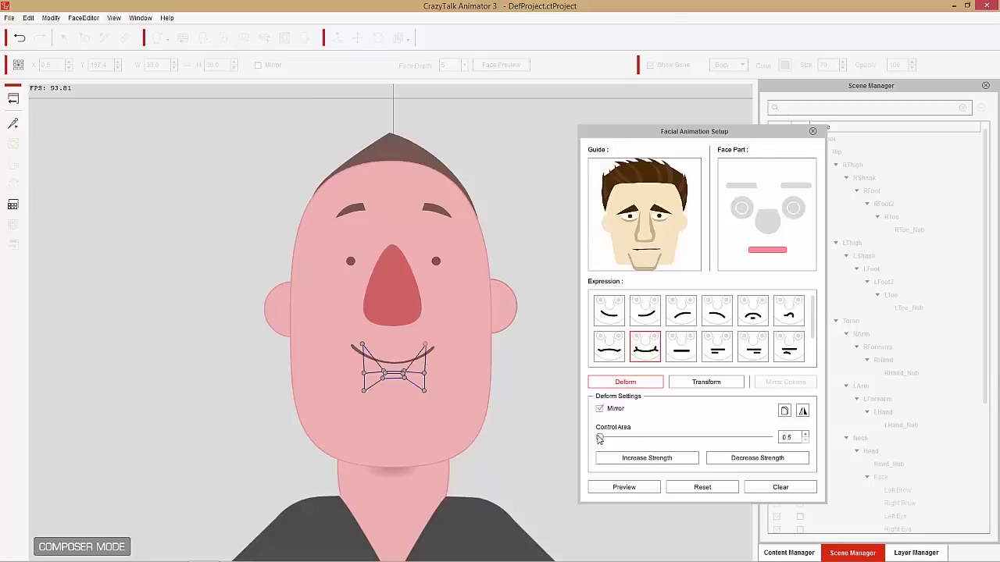
{"action": "left_click_drag", "start_coordinate": [425, 343], "coordinate": [436, 344]}
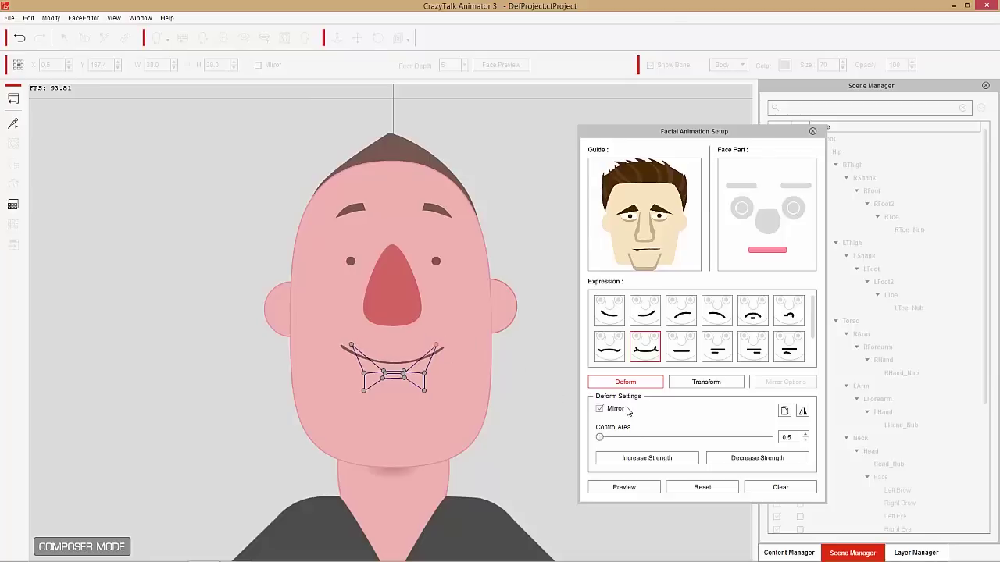
- Set the Control Area to 1.5 and pull the mirrored upper mouth corners inward and down
{"action": "left_click_drag", "start_coordinate": [600, 438], "coordinate": [773, 439]}
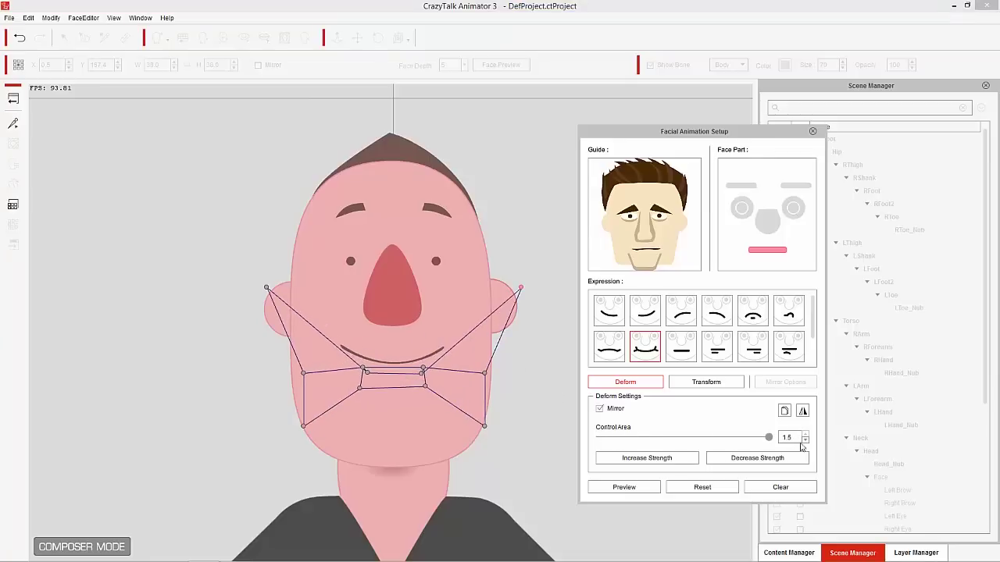
{"action": "left_click_drag", "start_coordinate": [520, 288], "coordinate": [491, 309]}
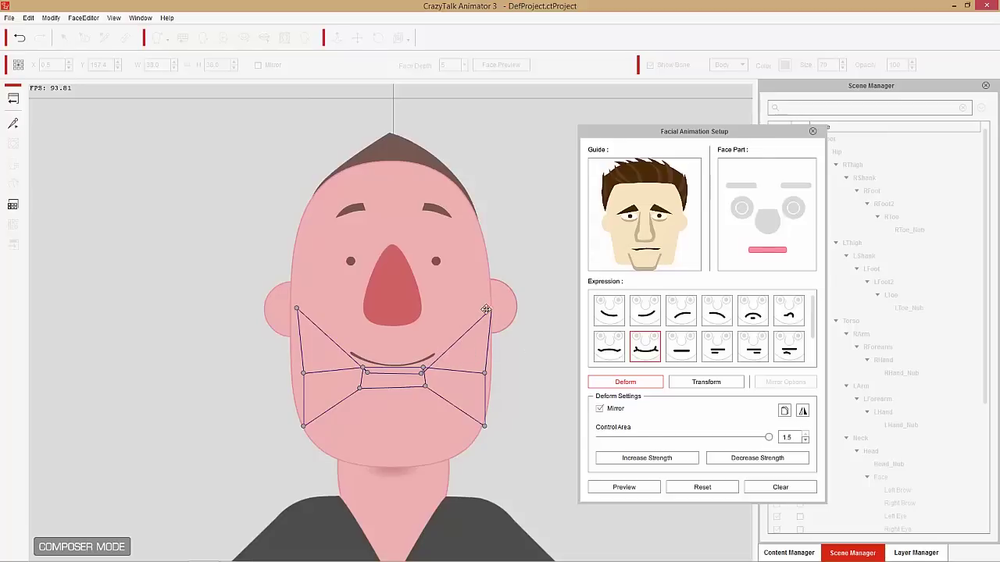
{"action": "mouse_move", "coordinate": [491, 309]}
{"action": "left_mouse_down"}
{"action": "mouse_move", "coordinate": [506, 373]}
{"action": "mouse_move", "coordinate": [493, 298]}
{"action": "mouse_move", "coordinate": [478, 307]}
{"action": "mouse_move", "coordinate": [476, 298]}
{"action": "mouse_move", "coordinate": [496, 318]}
{"action": "left_mouse_up"}
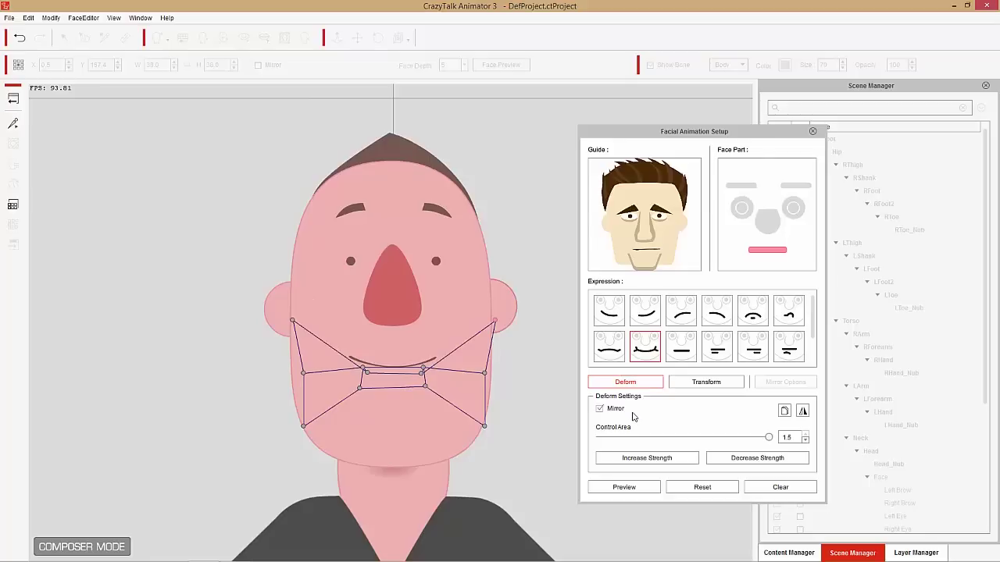
- Set the Control Area to 0.9 for the first mouth expression and increase its deformation strength twice
{"action": "left_click", "coordinate": [608, 325]}
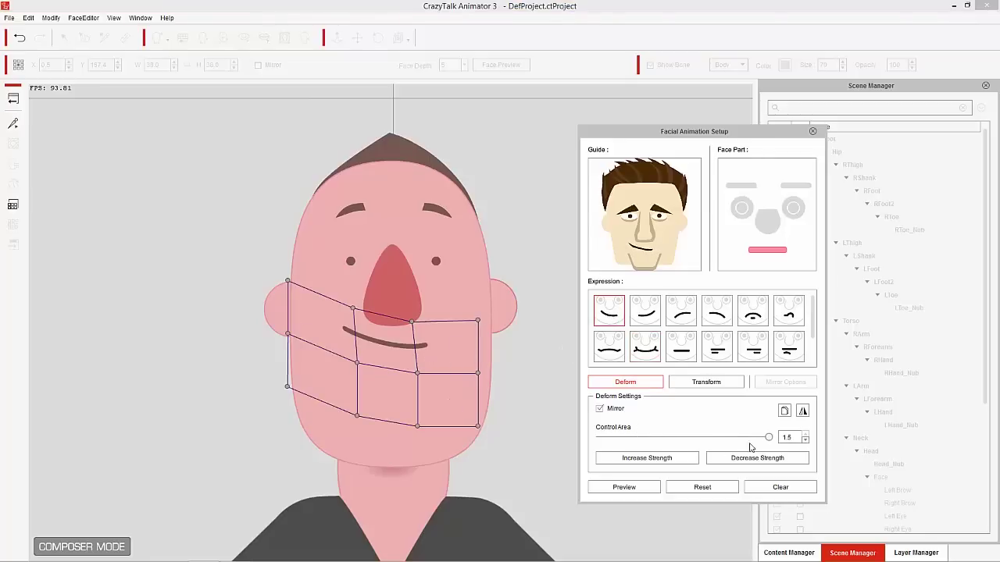
{"action": "mouse_move", "coordinate": [770, 445]}
{"action": "left_mouse_down"}
{"action": "mouse_move", "coordinate": [690, 449]}
{"action": "mouse_move", "coordinate": [661, 464]}
{"action": "left_mouse_up"}
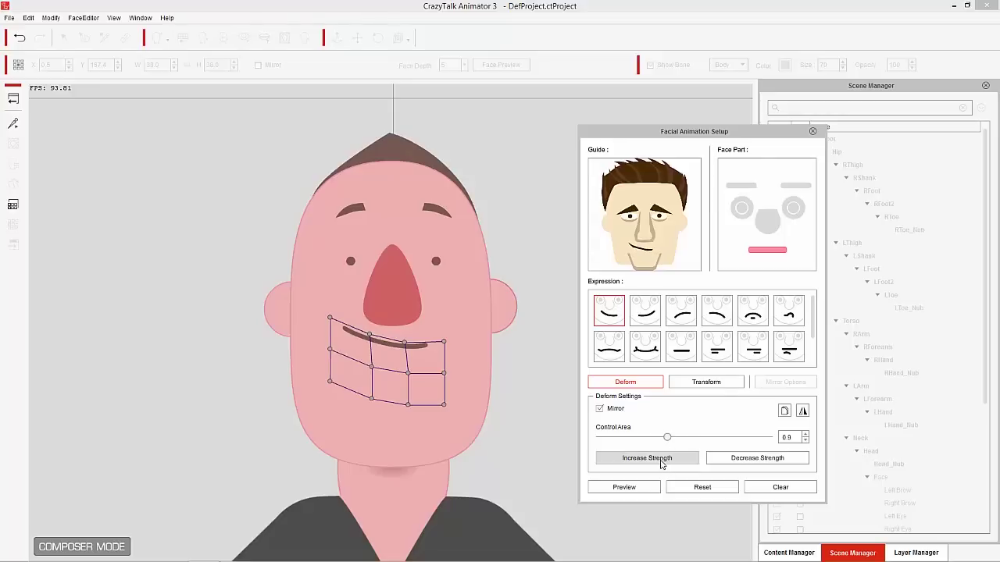
{"action": "left_click", "coordinate": [661, 461]}
{"action": "left_click", "coordinate": [661, 461]}
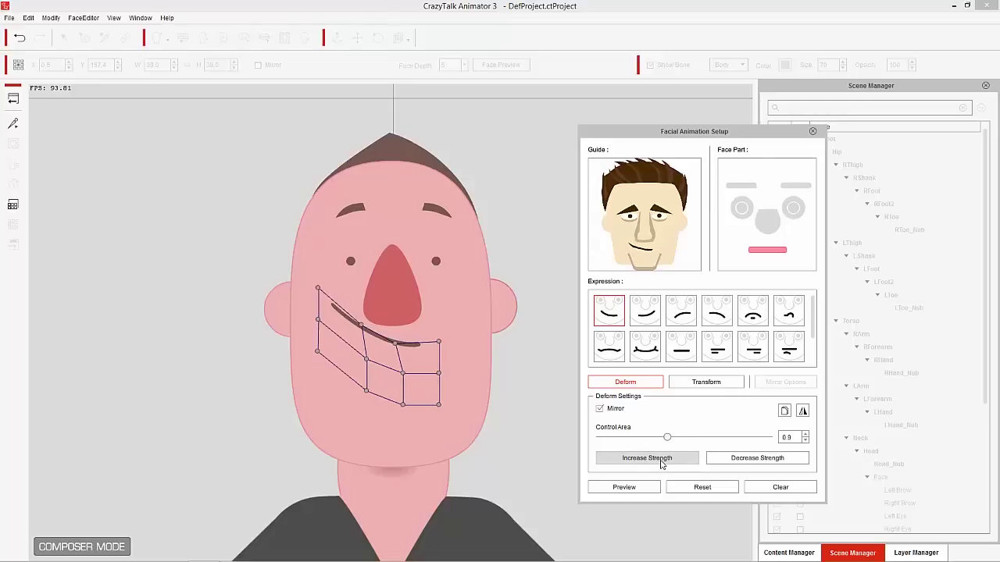
- Decrease the first mouth expression's strength four times, increase it once, and decrease it once more
{"action": "left_click", "coordinate": [752, 460]}
{"action": "left_click", "coordinate": [751, 460]}
{"action": "left_click", "coordinate": [751, 460]}
{"action": "left_click", "coordinate": [750, 461]}
{"action": "left_click", "coordinate": [672, 461]}
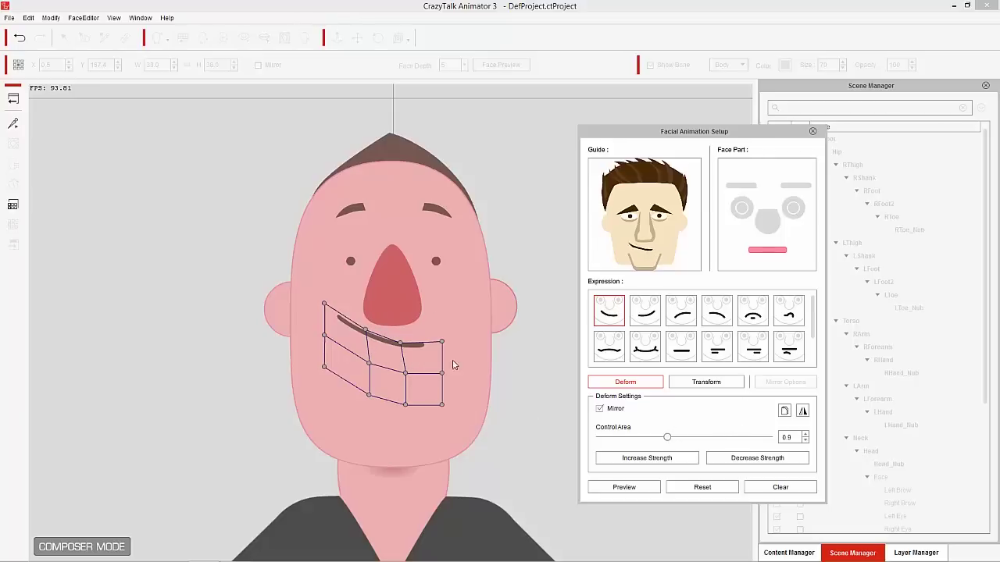
{"action": "left_click", "coordinate": [739, 457]}
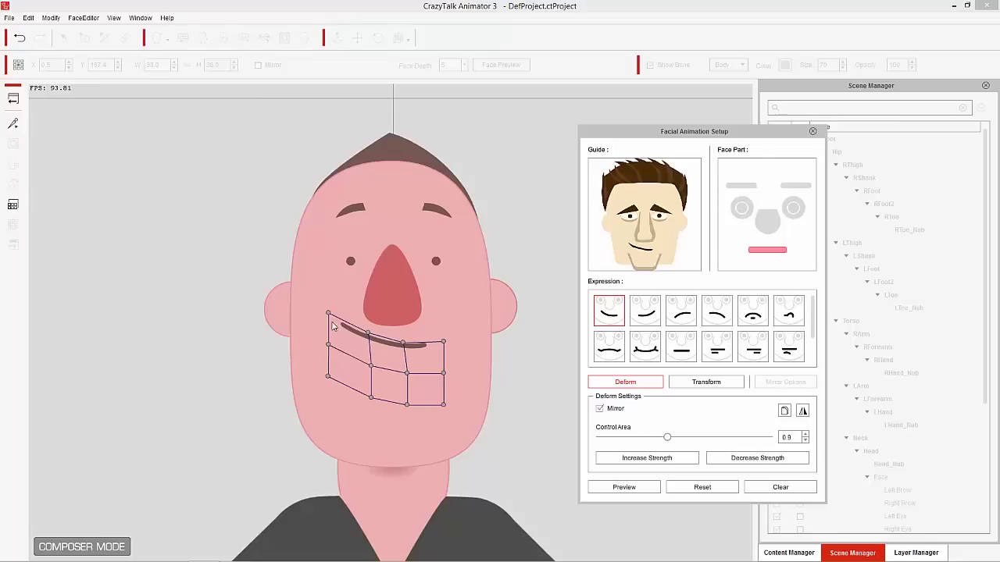
- Raise the upper-left mesh corner of the first mouth expression, turning Mirror off so that only this corner is deformed
{"action": "left_click_drag", "start_coordinate": [328, 313], "coordinate": [324, 300]}
{"action": "left_click", "coordinate": [609, 411]}
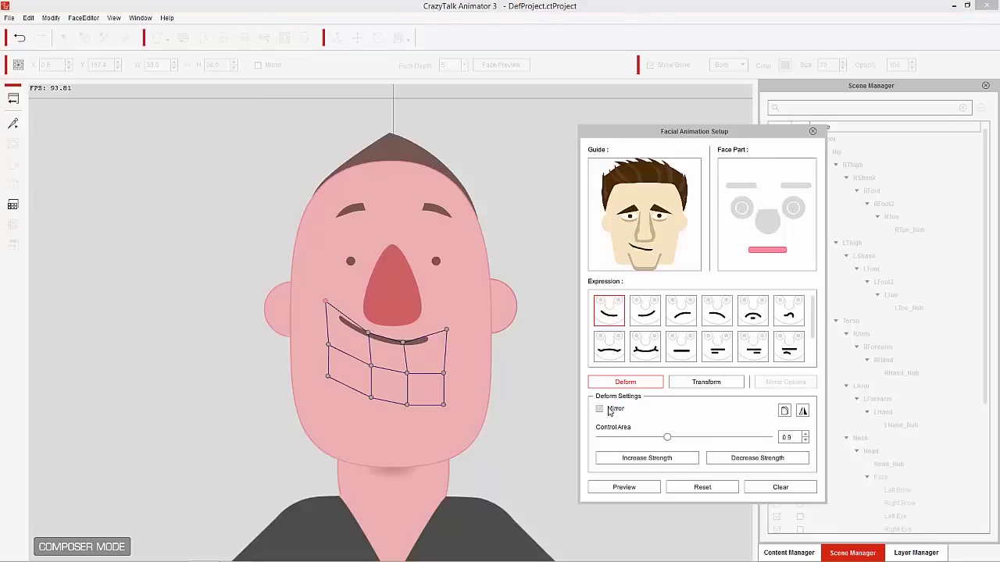
{"action": "mouse_move", "coordinate": [325, 300]}
{"action": "left_mouse_down"}
{"action": "mouse_move", "coordinate": [323, 313]}
{"action": "mouse_move", "coordinate": [319, 291]}
{"action": "left_mouse_up"}
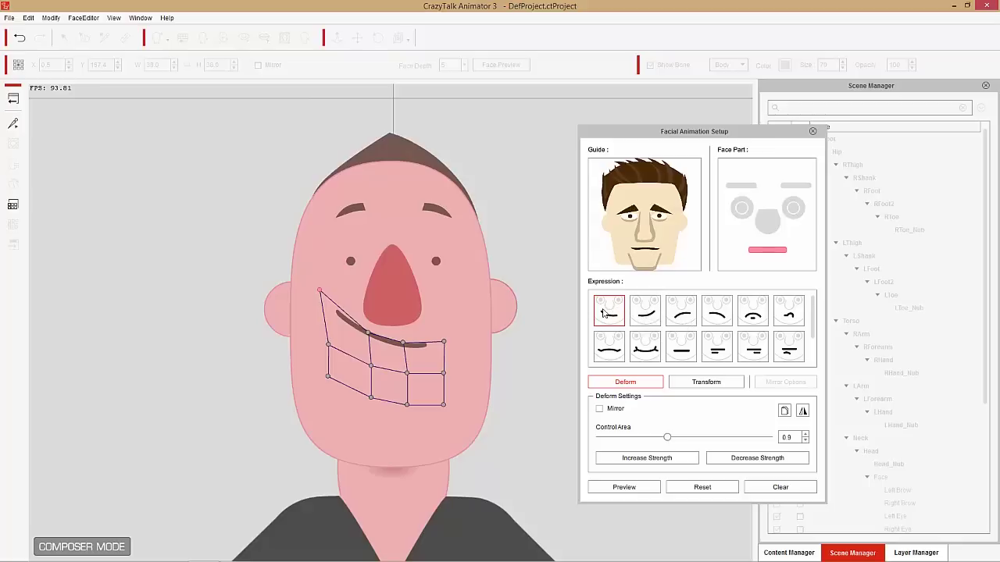
- Copy the first mouth expression's deformation onto Lips Smirk Left and flip it horizontally
{"action": "left_click", "coordinate": [783, 412]}
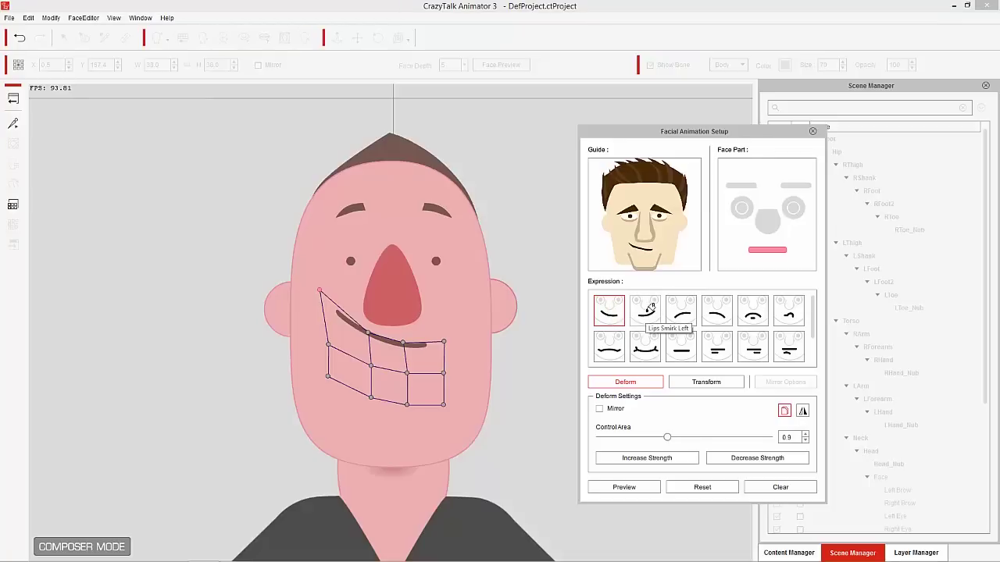
{"action": "left_click", "coordinate": [646, 305]}
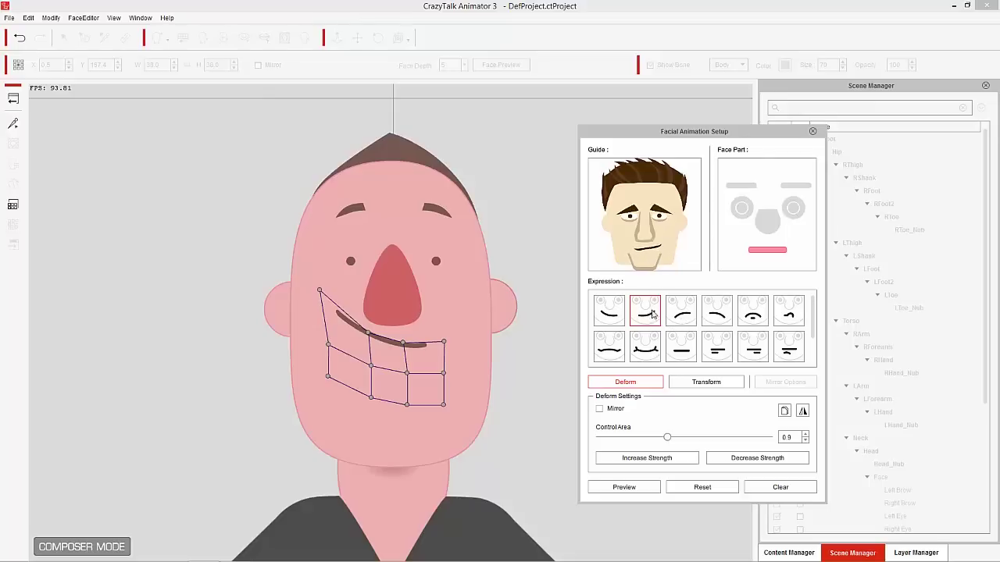
{"action": "left_click", "coordinate": [803, 412]}
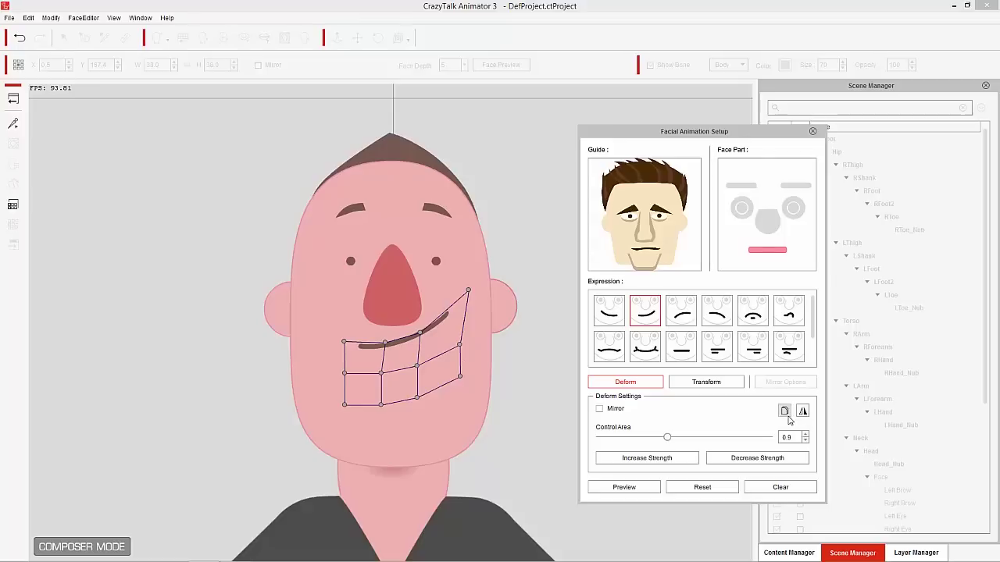
- Compare the first mouth expression with Lips Smirk Left, then reset Lips Smirk Left to its default deformation
{"action": "left_click", "coordinate": [615, 312]}
{"action": "left_click", "coordinate": [655, 315]}
{"action": "left_click", "coordinate": [704, 487]}
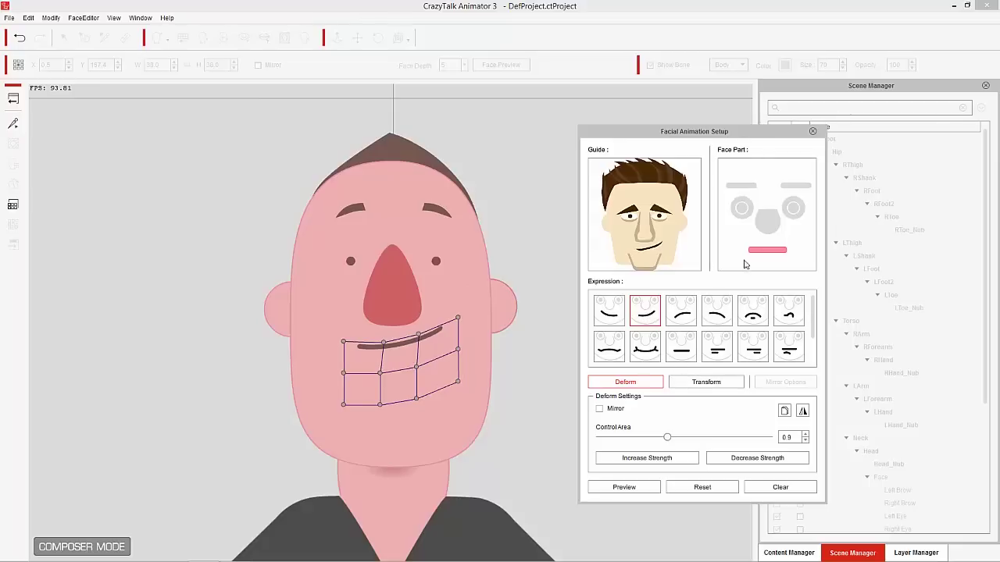
- Select the nose and move the left-hand points of its first expression's mesh upward
{"action": "left_click", "coordinate": [767, 223]}
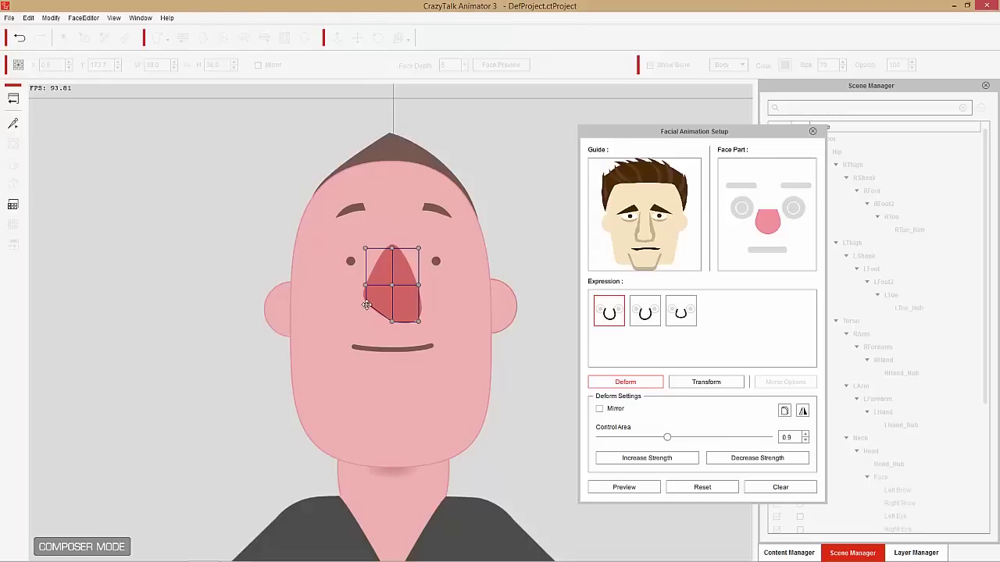
{"action": "left_click_drag", "start_coordinate": [370, 302], "coordinate": [366, 274]}
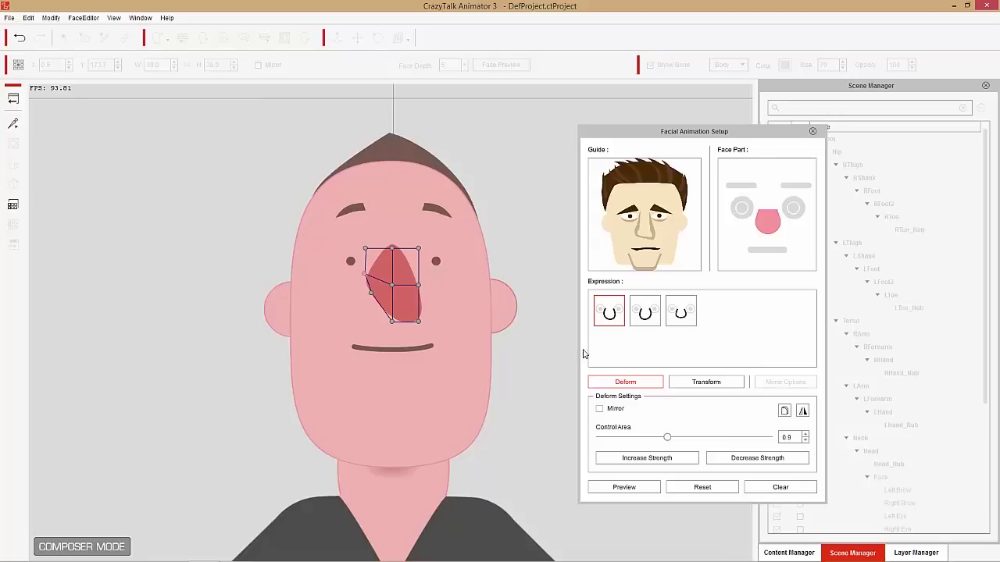
- Copy the first nose expression's deformation onto the second, flip it horizontally, and compare both expressions, ending on the first
{"action": "left_click", "coordinate": [784, 411]}
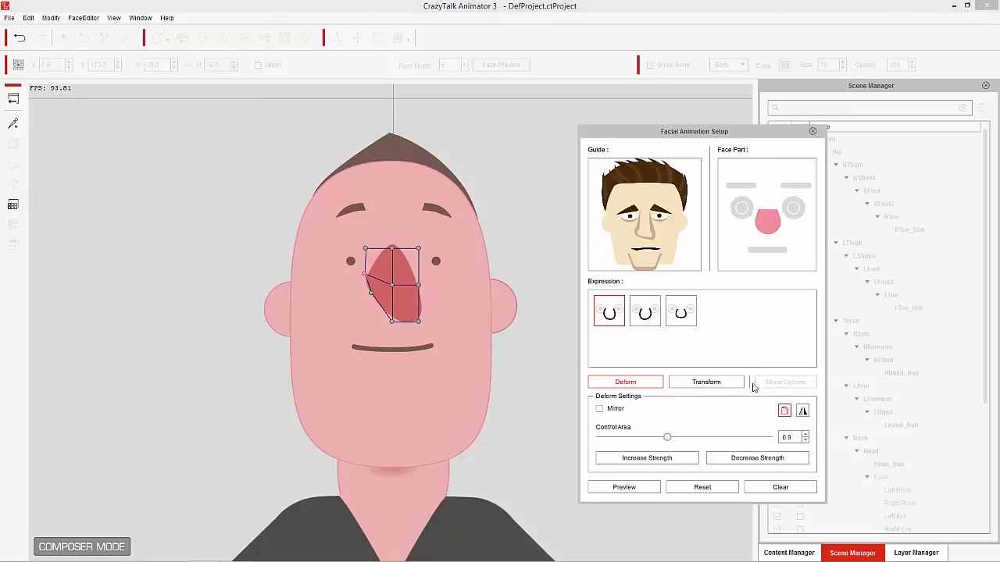
{"action": "left_click", "coordinate": [646, 312]}
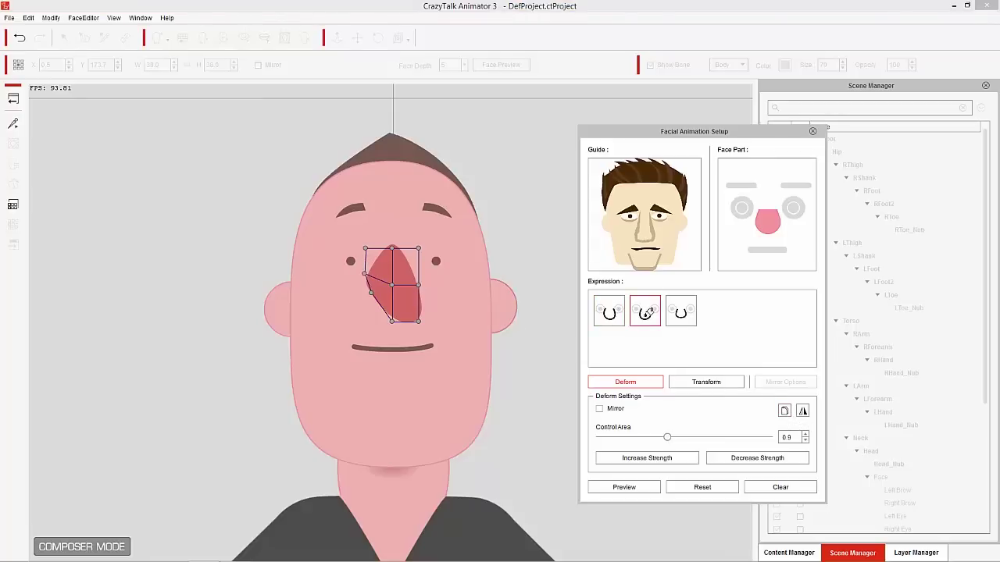
{"action": "left_click", "coordinate": [802, 411]}
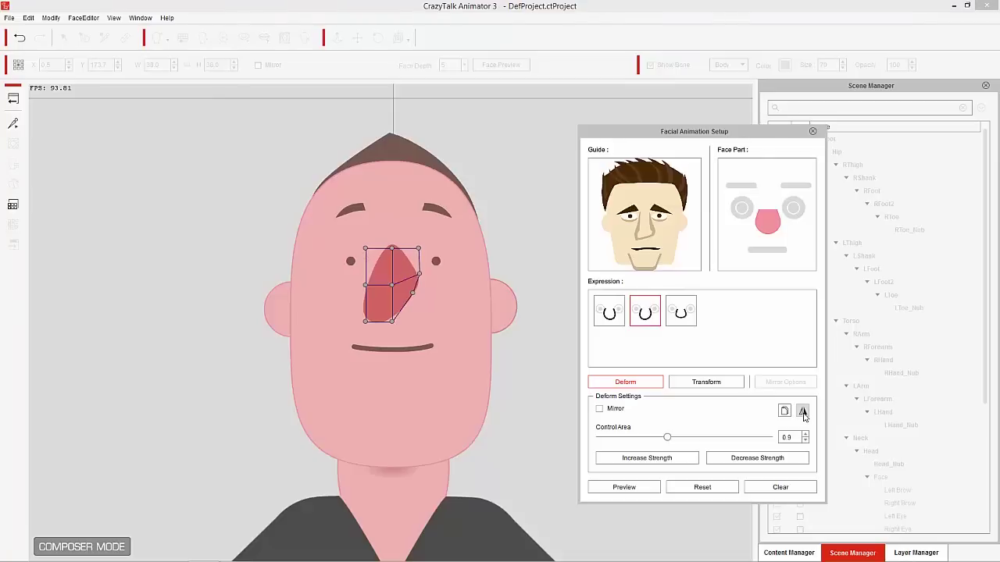
{"action": "left_click", "coordinate": [618, 313]}
{"action": "left_click", "coordinate": [644, 313]}
{"action": "left_click", "coordinate": [616, 315]}
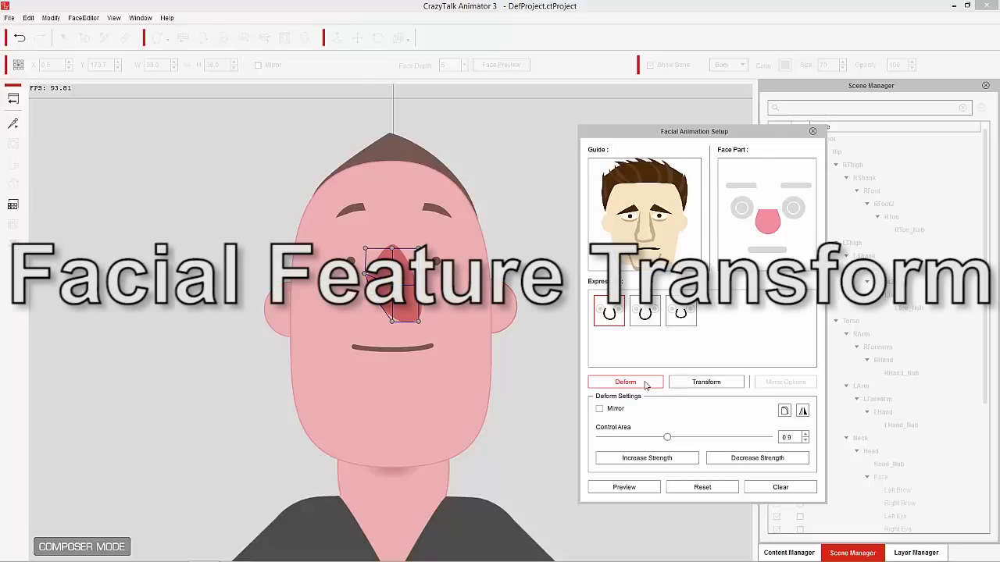
- Switch the nose and right brow to Transform mode and view the right brow's two rotation expressions and its sideways shift expression
{"action": "left_click", "coordinate": [707, 383]}
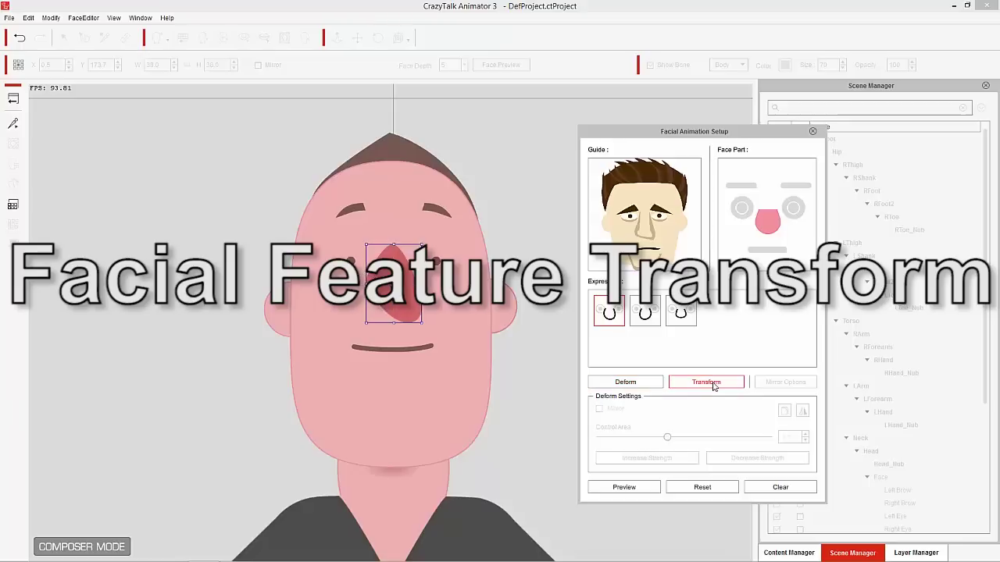
{"action": "left_click", "coordinate": [353, 212]}
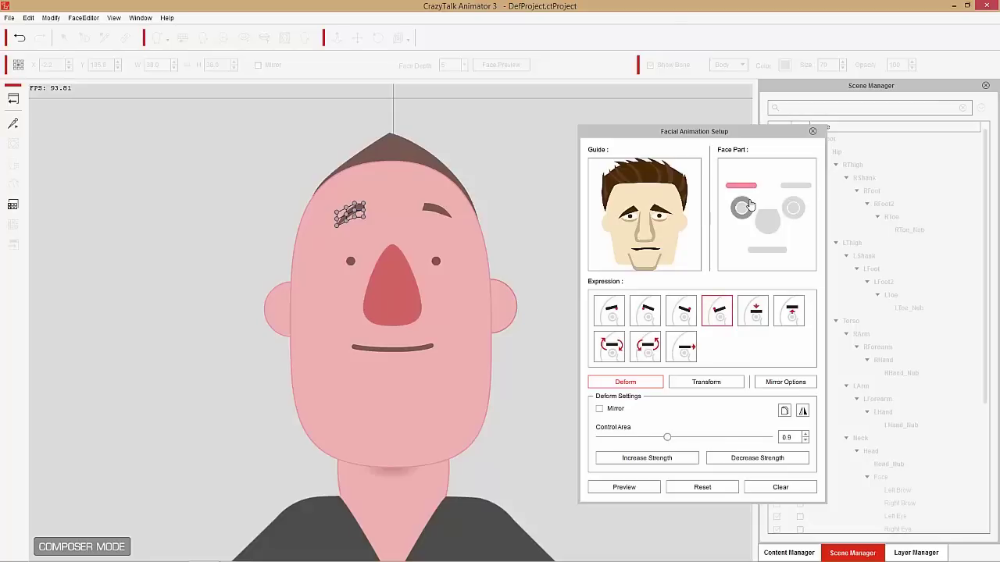
{"action": "left_click", "coordinate": [703, 383]}
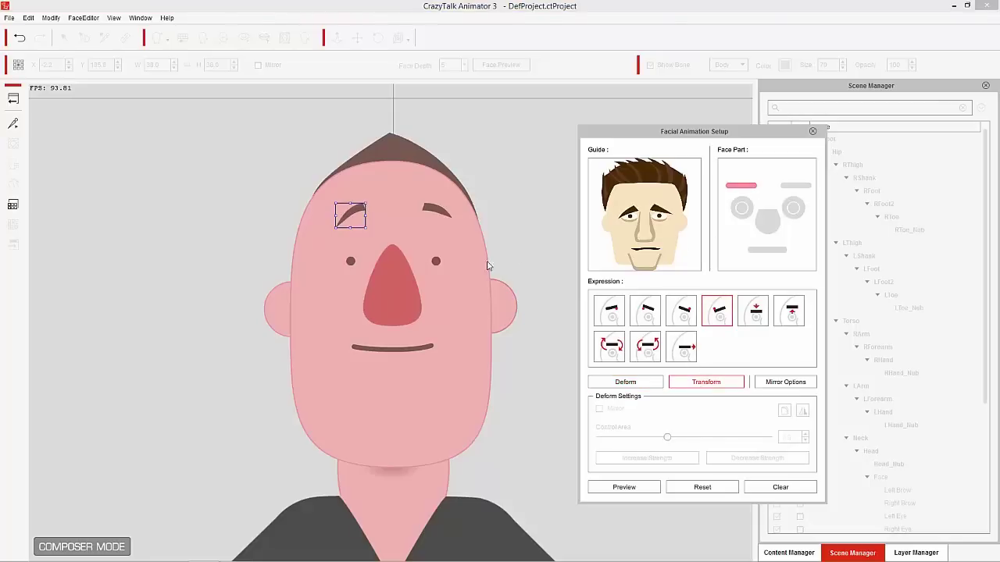
{"action": "left_click", "coordinate": [618, 356]}
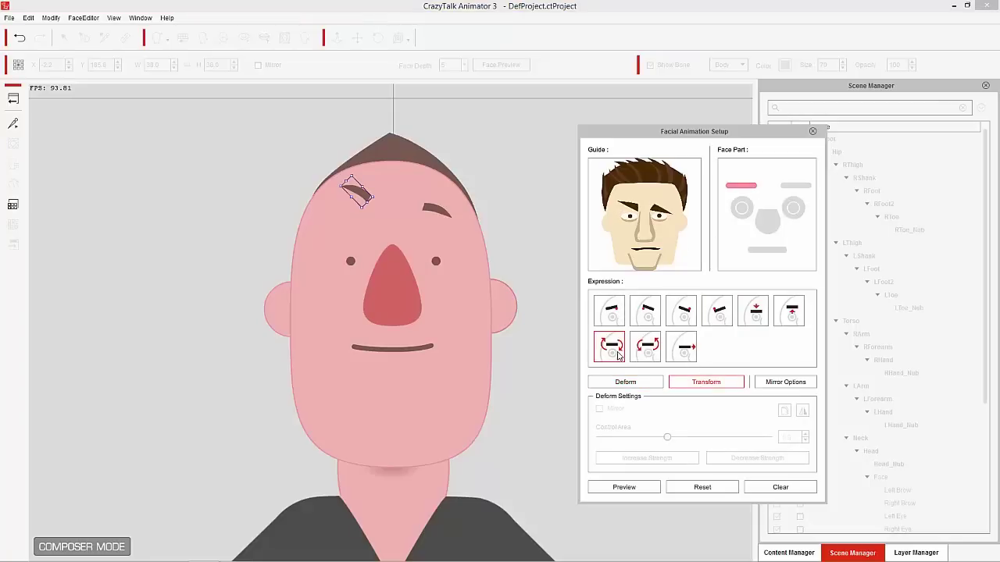
{"action": "left_click", "coordinate": [645, 349]}
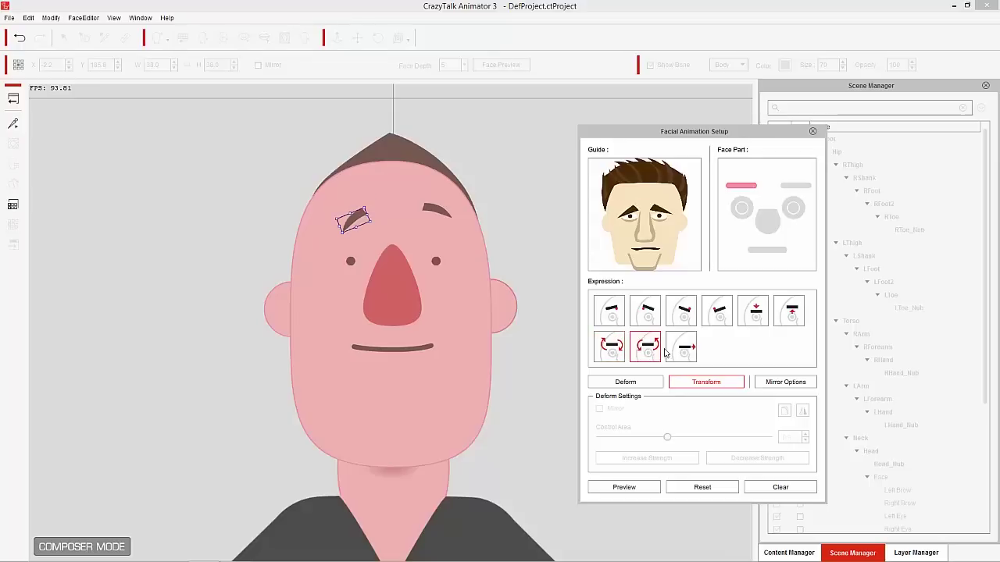
{"action": "left_click", "coordinate": [684, 352]}
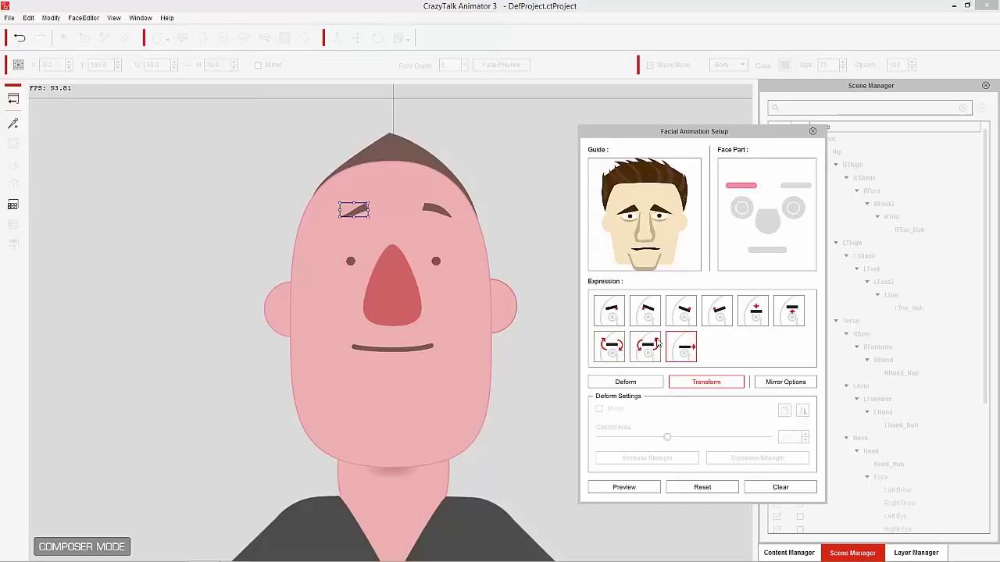
- Compare the right brow's raise and drop expressions, then move the brow lower, close over the eye, in Brow Drop Right
{"action": "left_click", "coordinate": [792, 316]}
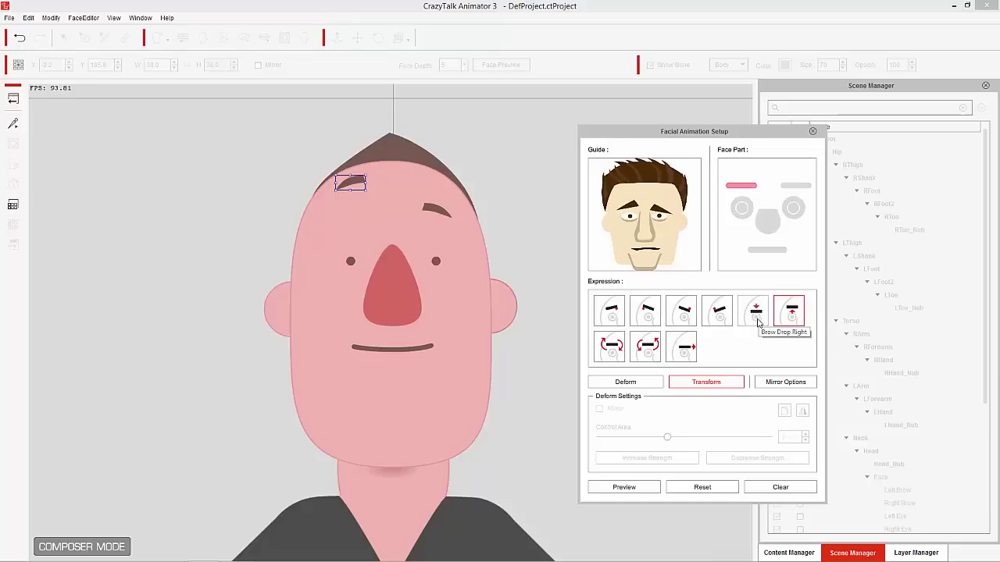
{"action": "left_click", "coordinate": [757, 323]}
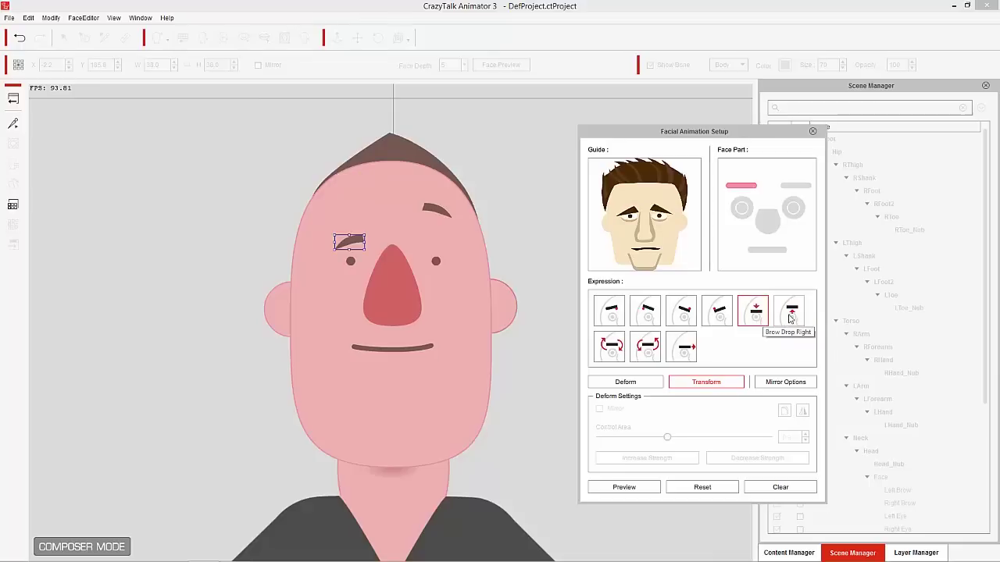
{"action": "left_click", "coordinate": [791, 318]}
{"action": "left_click", "coordinate": [762, 317]}
{"action": "left_click", "coordinate": [789, 316]}
{"action": "left_click", "coordinate": [758, 317]}
{"action": "left_click", "coordinate": [790, 317]}
{"action": "left_click", "coordinate": [758, 317]}
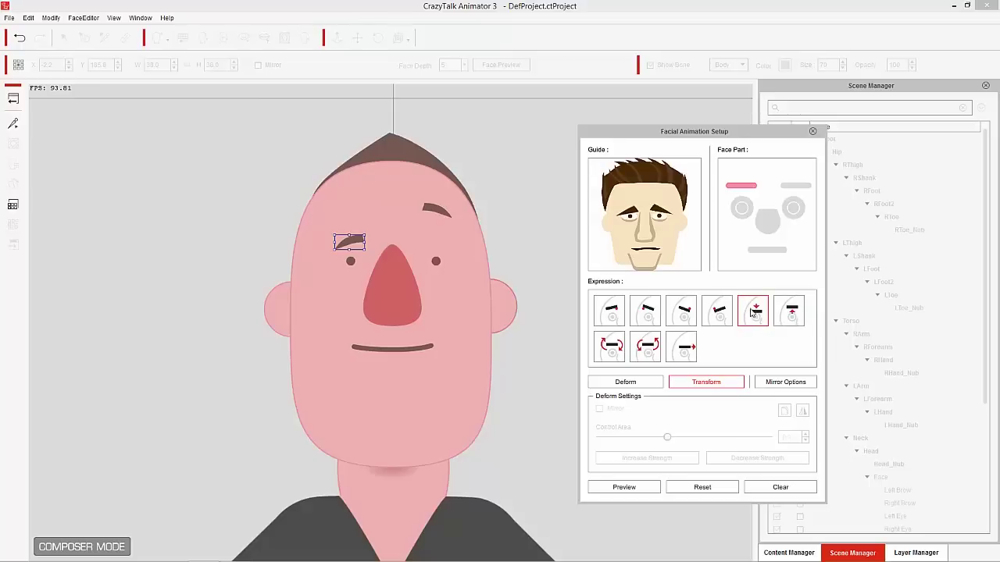
{"action": "left_click_drag", "start_coordinate": [355, 243], "coordinate": [353, 253]}
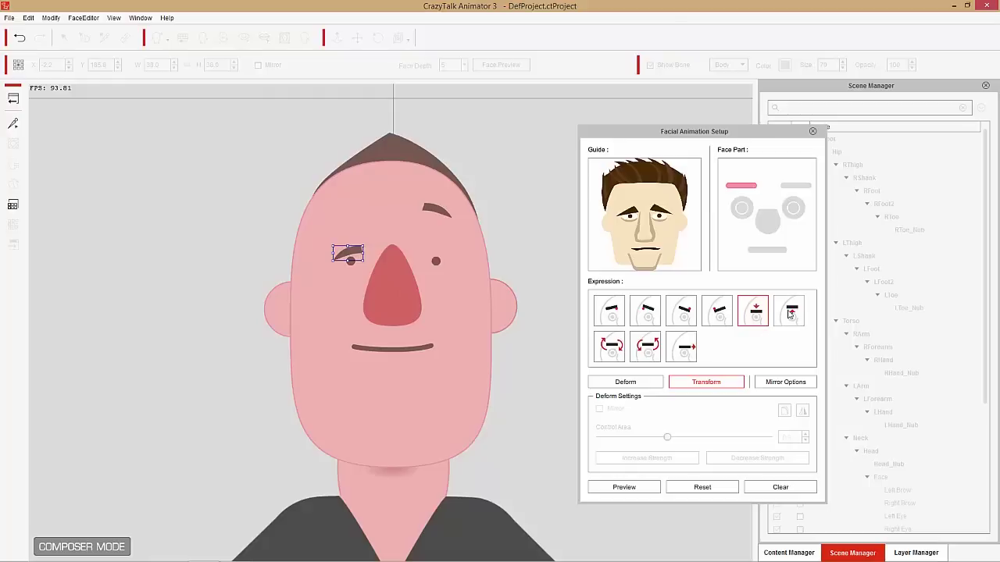
- Check the left brow's drop expression in Transform mode
{"action": "left_click", "coordinate": [793, 186]}
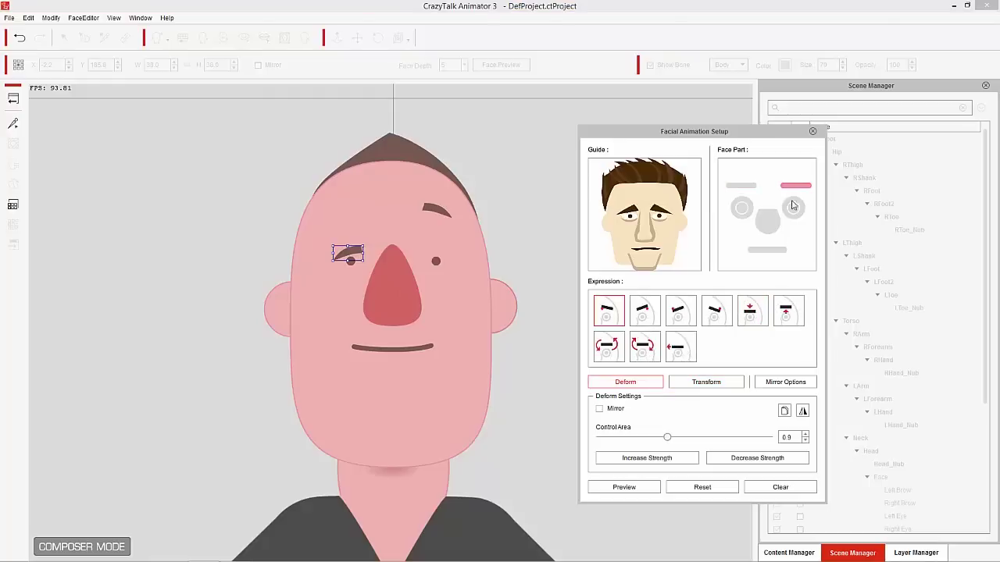
{"action": "left_click", "coordinate": [756, 316]}
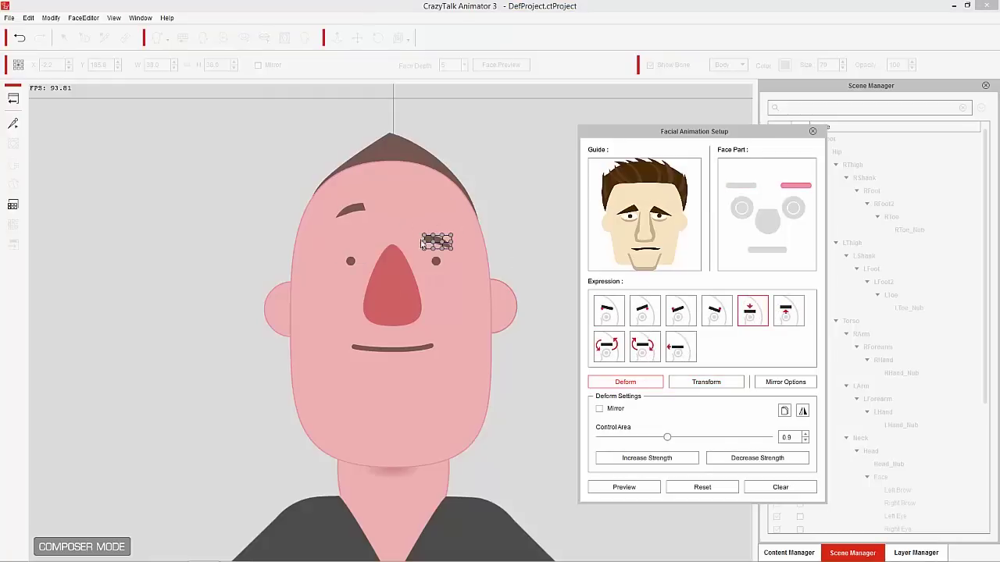
{"action": "left_click", "coordinate": [709, 382]}
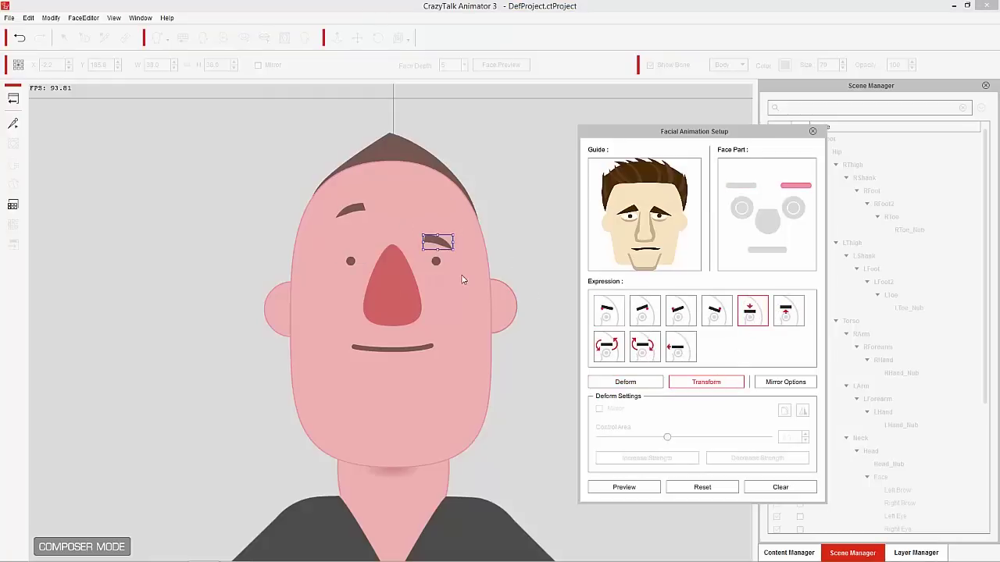
- Mirror only the current Brow Drop Right expression onto the left brow and check the left brow
{"action": "left_click", "coordinate": [742, 189]}
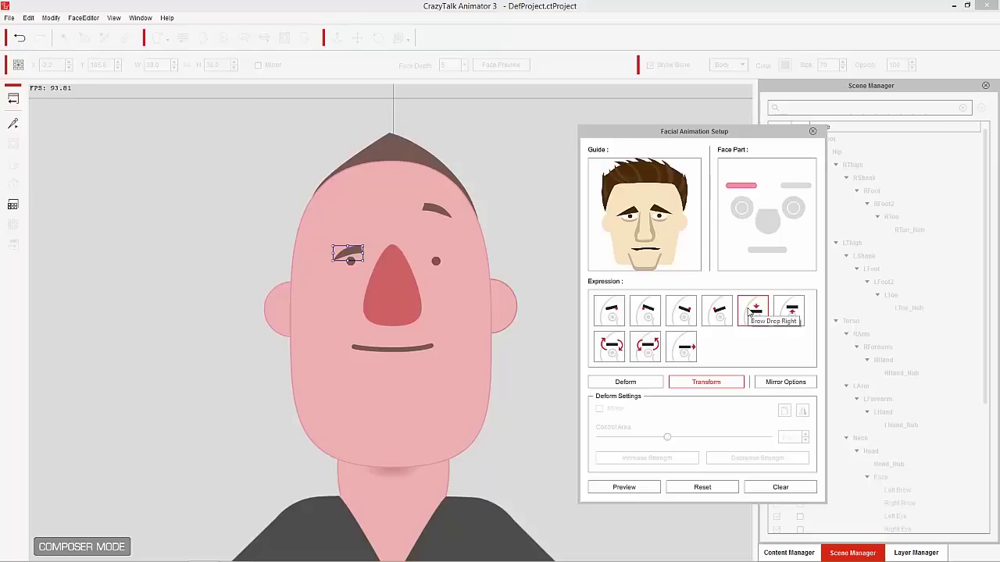
{"action": "left_click", "coordinate": [776, 382]}
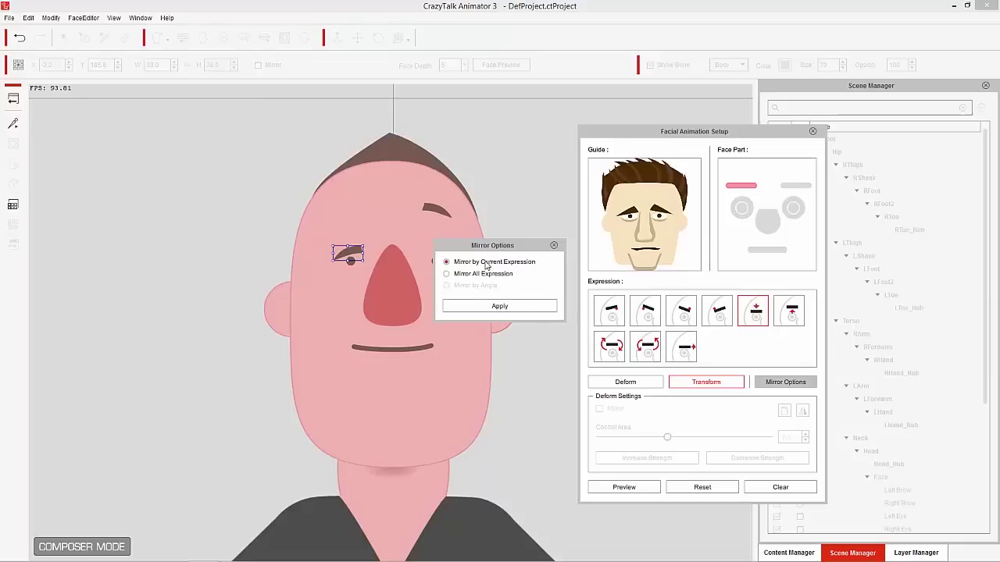
{"action": "left_click", "coordinate": [500, 306]}
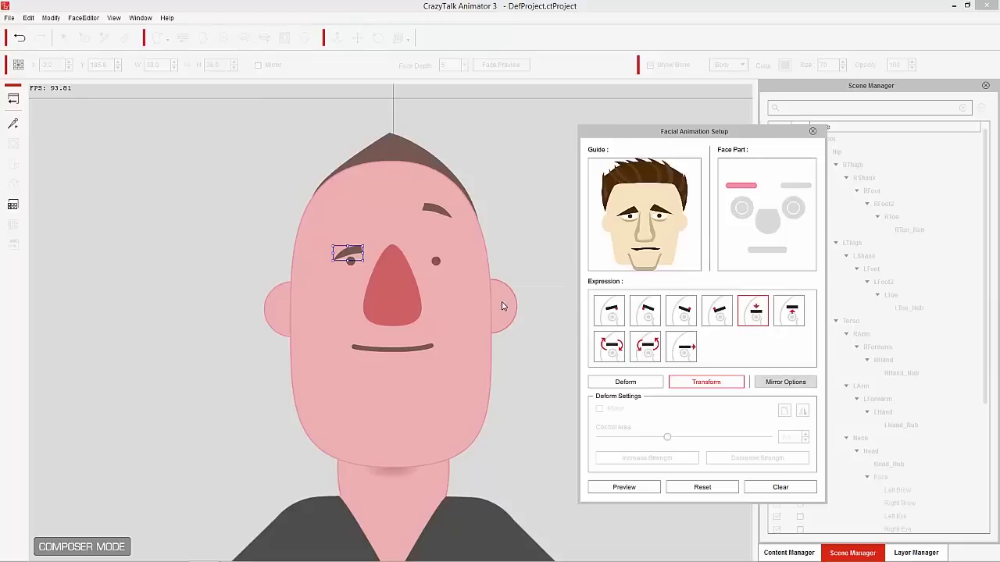
{"action": "left_click", "coordinate": [792, 188]}
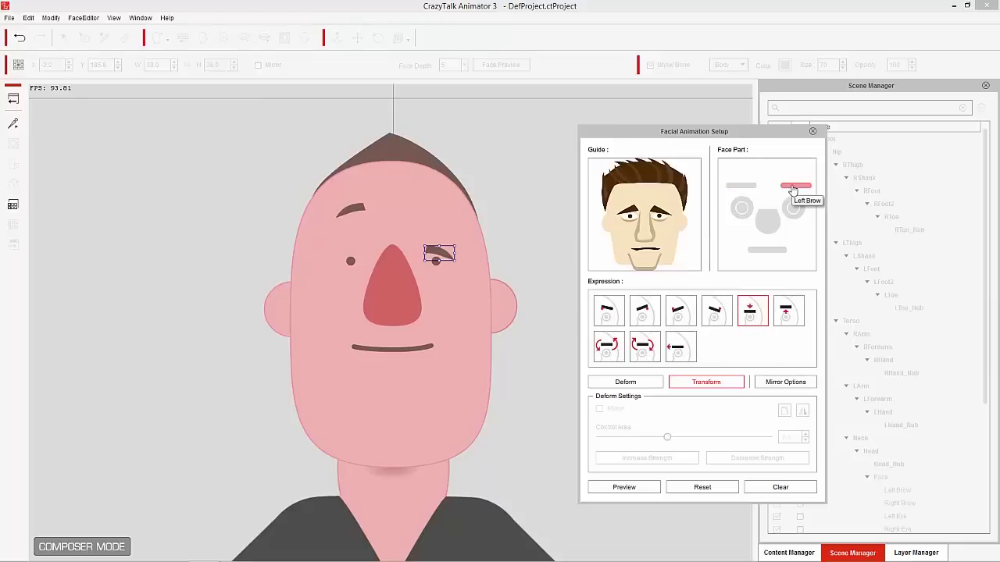
- Return to the right brow and view its second and first expressions in Transform mode
{"action": "left_click", "coordinate": [741, 186]}
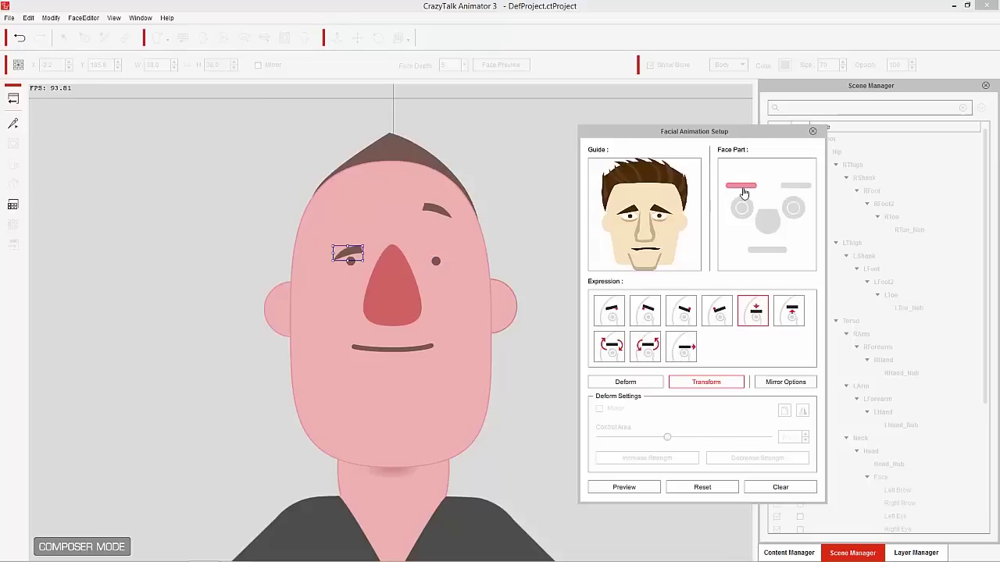
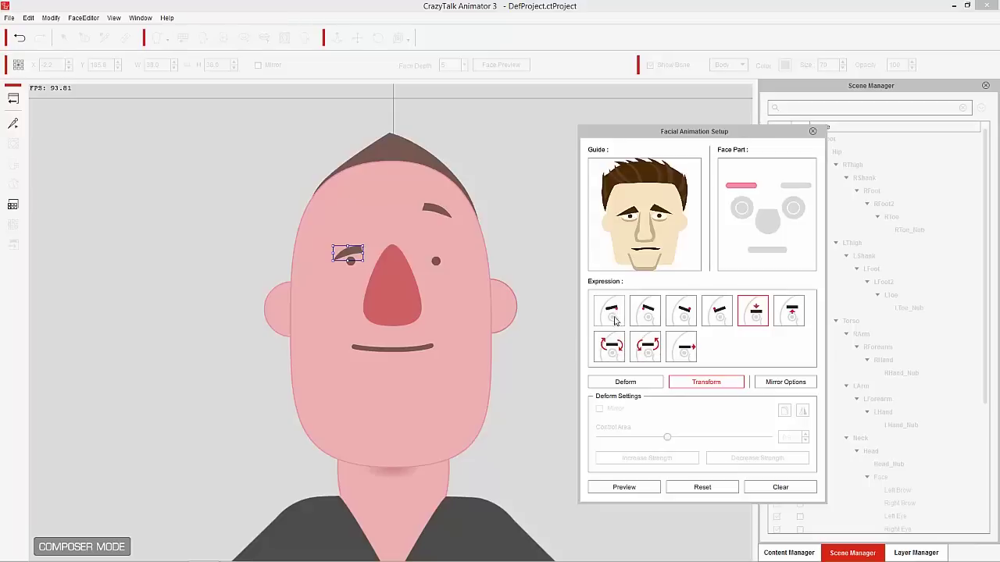
{"action": "left_click", "coordinate": [646, 313]}
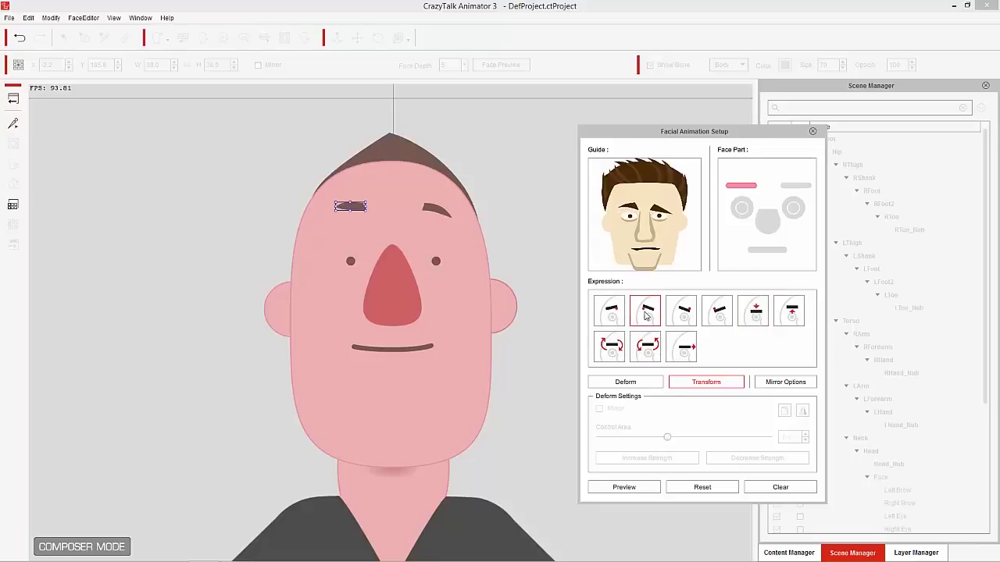
{"action": "left_click", "coordinate": [609, 312]}
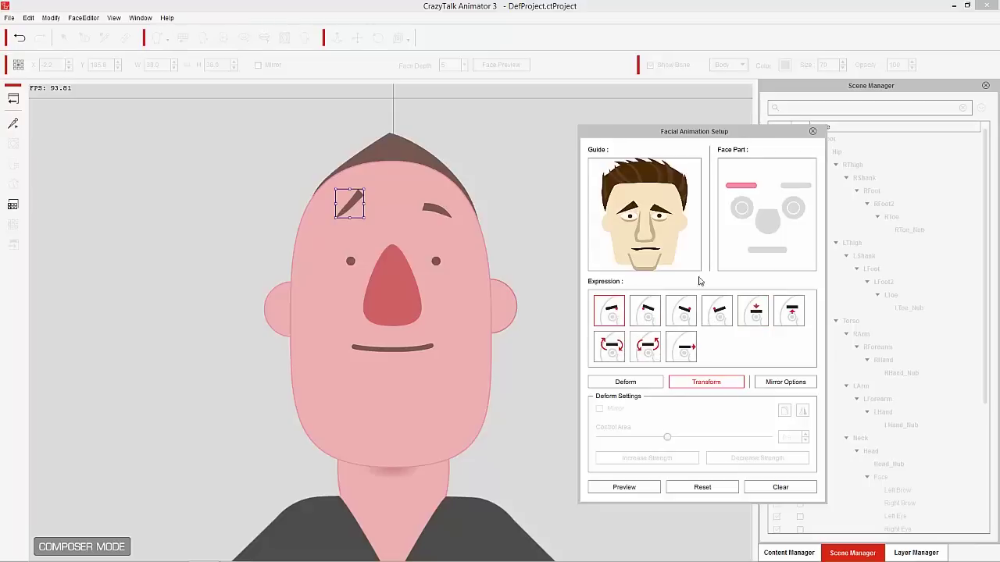
- Select the right eyeball and move its pupil further outward, past the eye's edge, in the Right Pupil: Right expression
{"action": "left_click", "coordinate": [739, 208]}
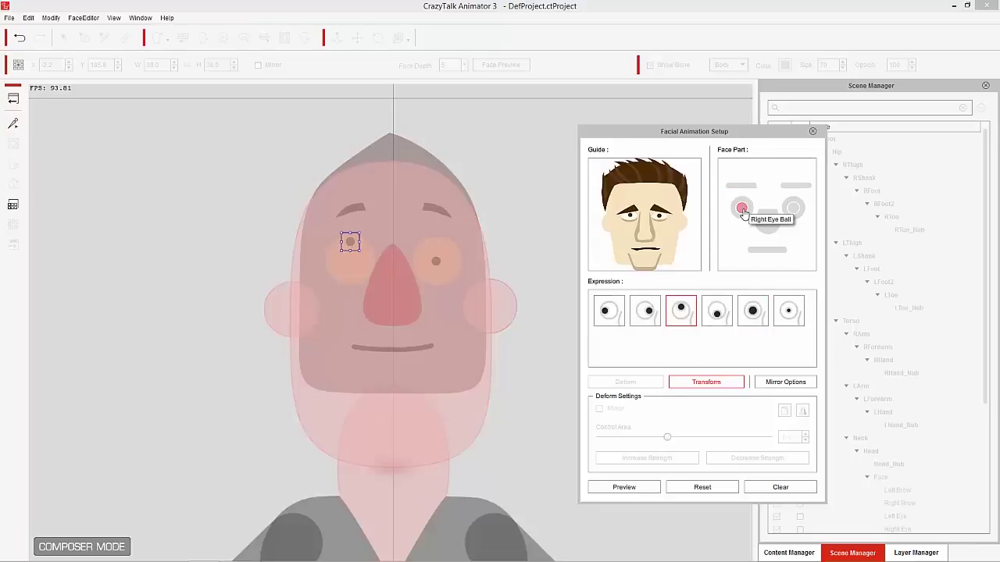
{"action": "left_click", "coordinate": [619, 317]}
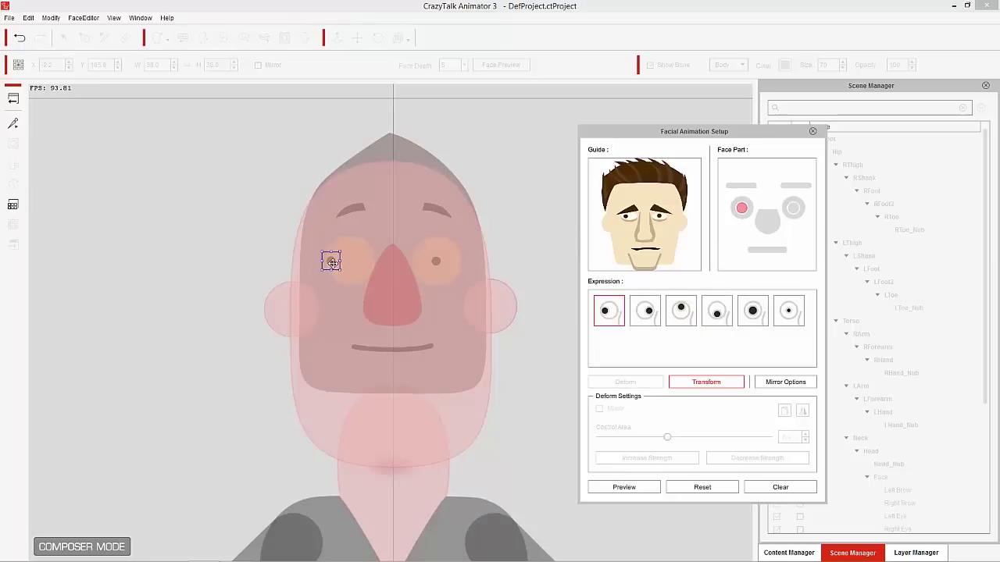
{"action": "left_click_drag", "start_coordinate": [331, 261], "coordinate": [309, 262]}
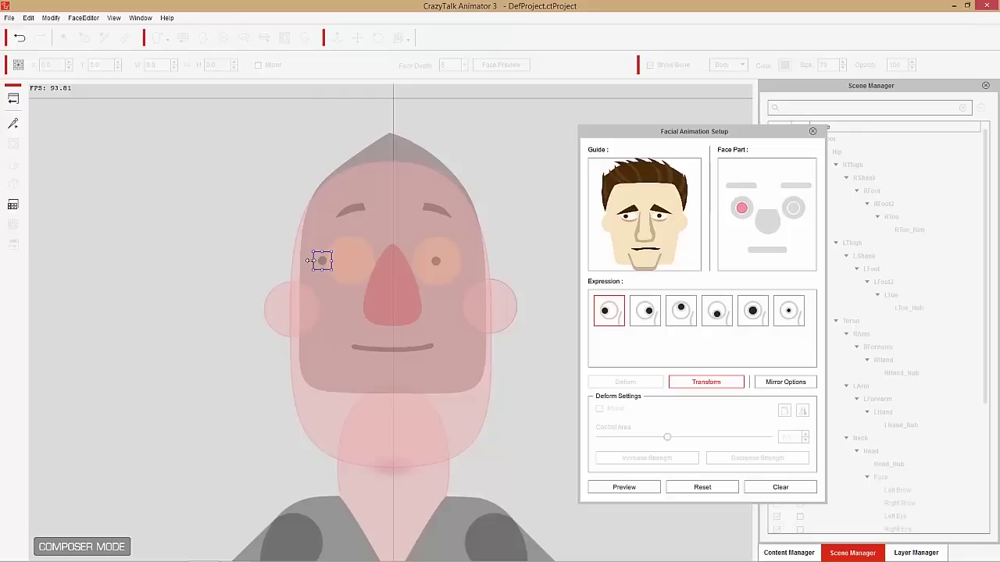
{"action": "left_click", "coordinate": [608, 308]}
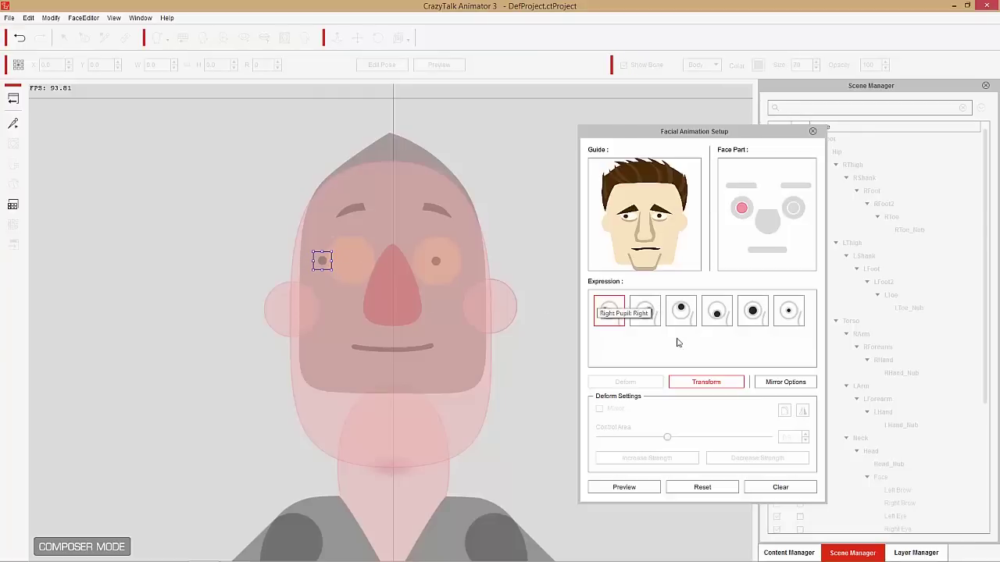
- Raise the right pupil further in its look-up expression and scale it up to nearly fill the eye in its enlarged-pupil expression
{"action": "left_click", "coordinate": [679, 313]}
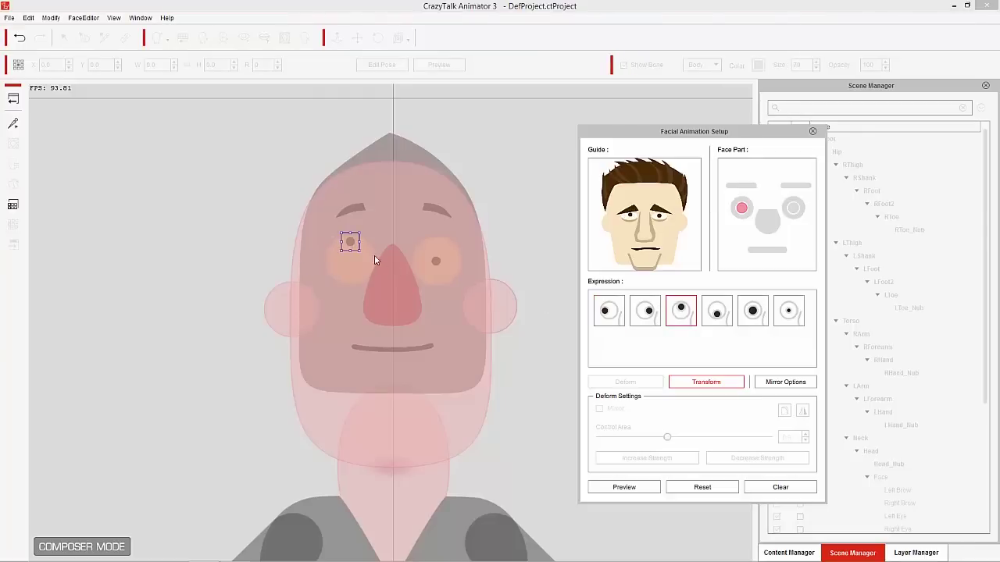
{"action": "left_click_drag", "start_coordinate": [350, 242], "coordinate": [349, 228]}
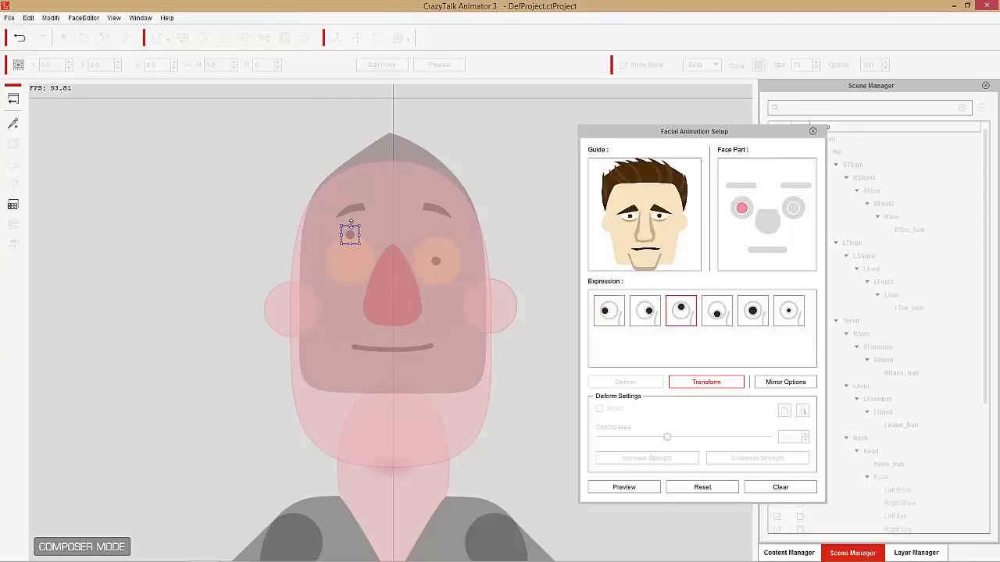
{"action": "left_click", "coordinate": [752, 311]}
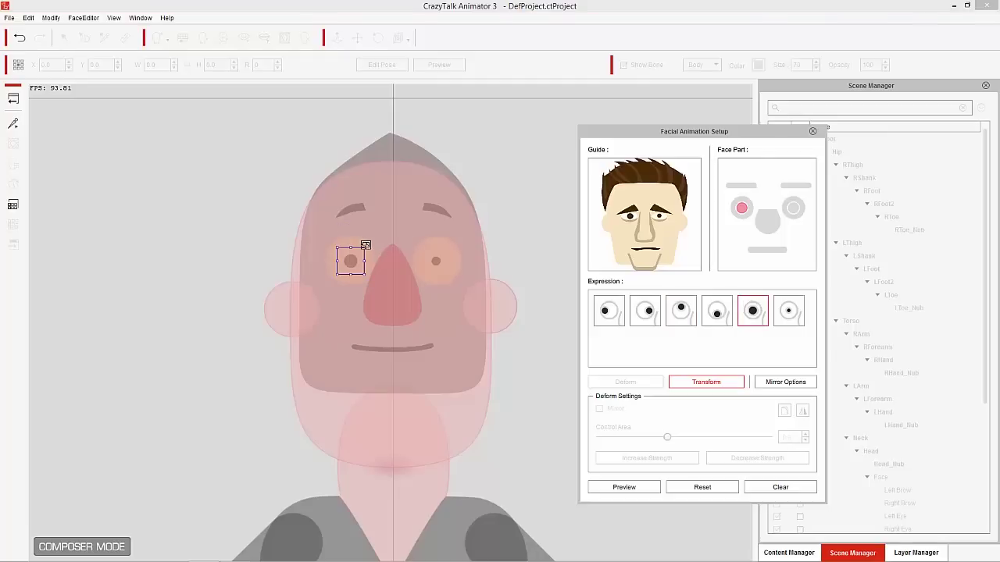
{"action": "left_click_drag", "start_coordinate": [364, 244], "coordinate": [375, 235]}
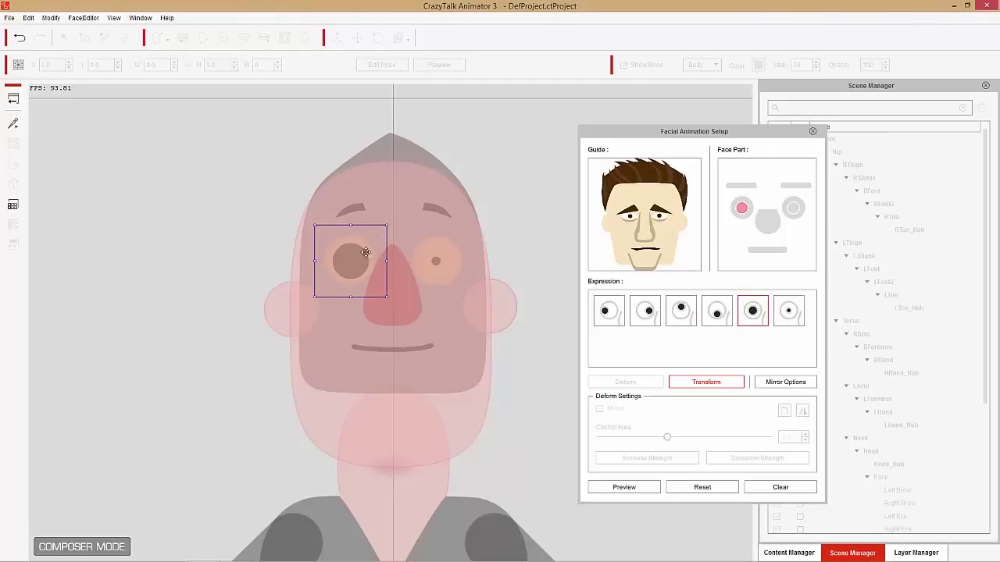
- Review the right eyeball's edited rightward, upward and enlarged pupil expressions
{"action": "left_click", "coordinate": [609, 314]}
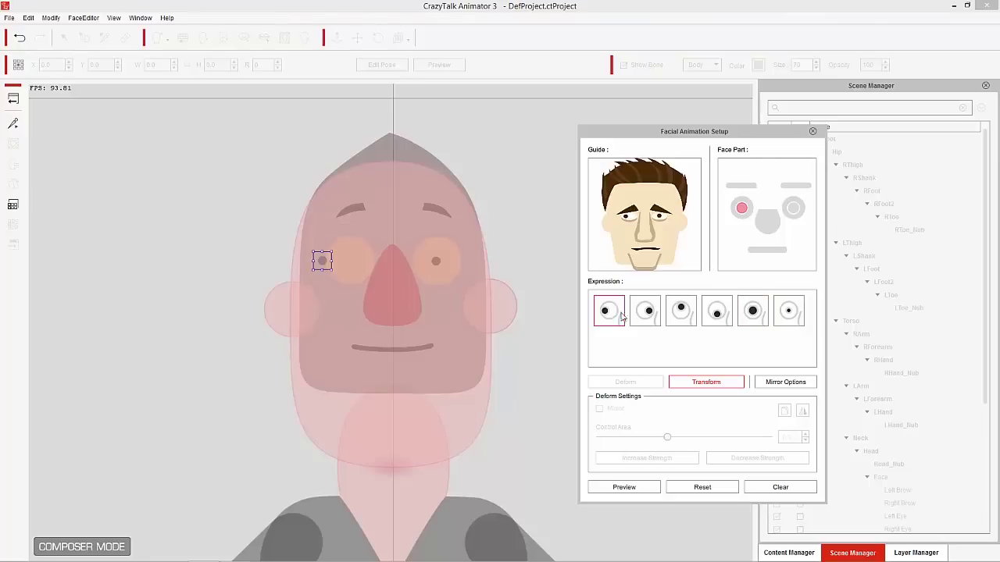
{"action": "left_click", "coordinate": [687, 317]}
{"action": "left_click", "coordinate": [752, 312]}
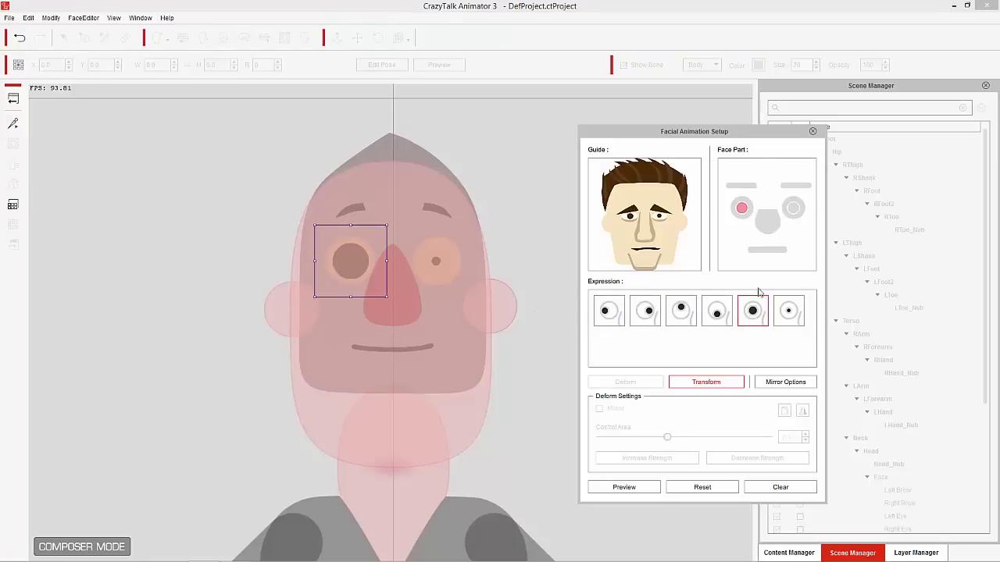
- Mirror all right eyeball expressions onto the left eyeball and check its sideways, upward and enlarged pupil expressions
{"action": "left_click", "coordinate": [787, 382]}
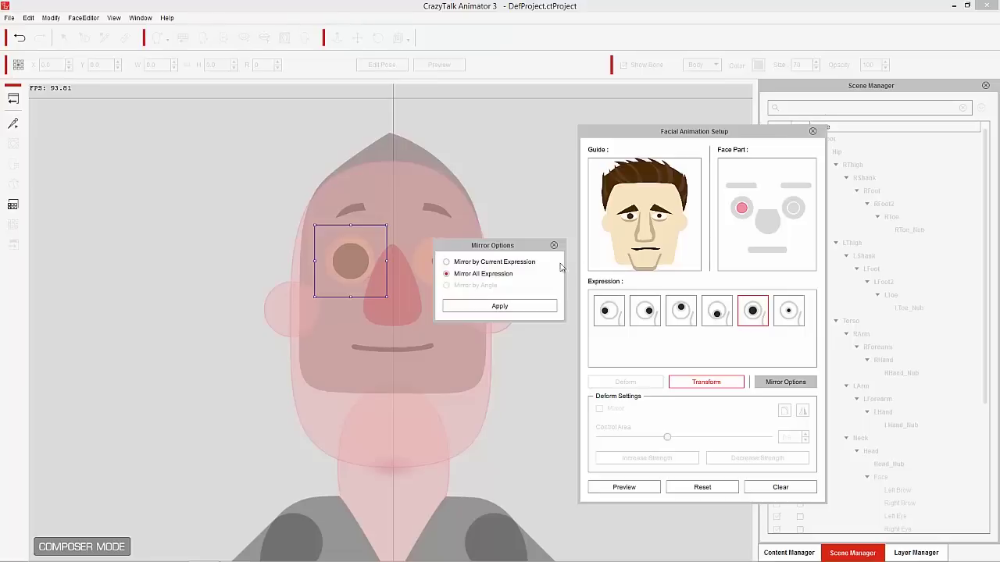
{"action": "left_click", "coordinate": [502, 308]}
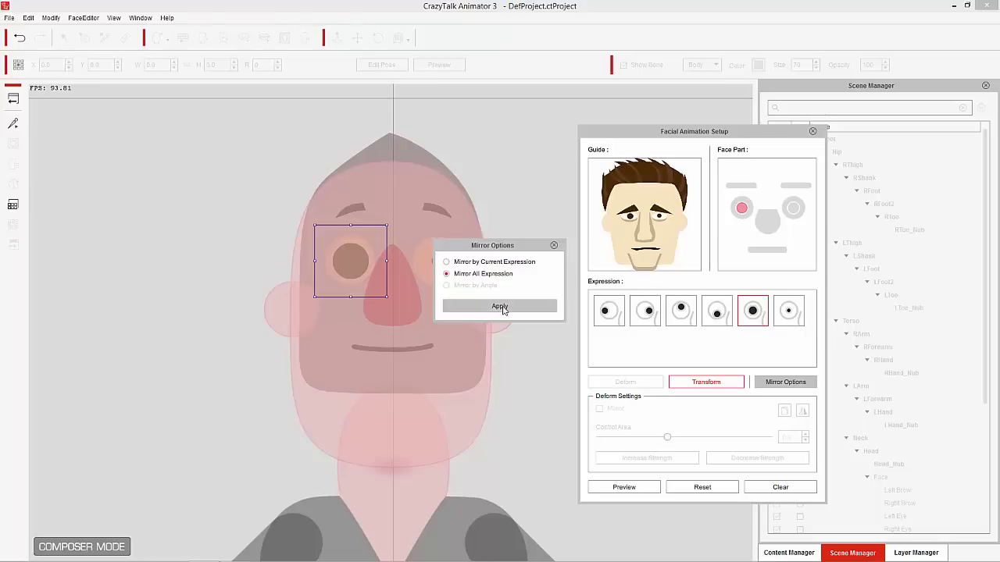
{"action": "left_click", "coordinate": [793, 209]}
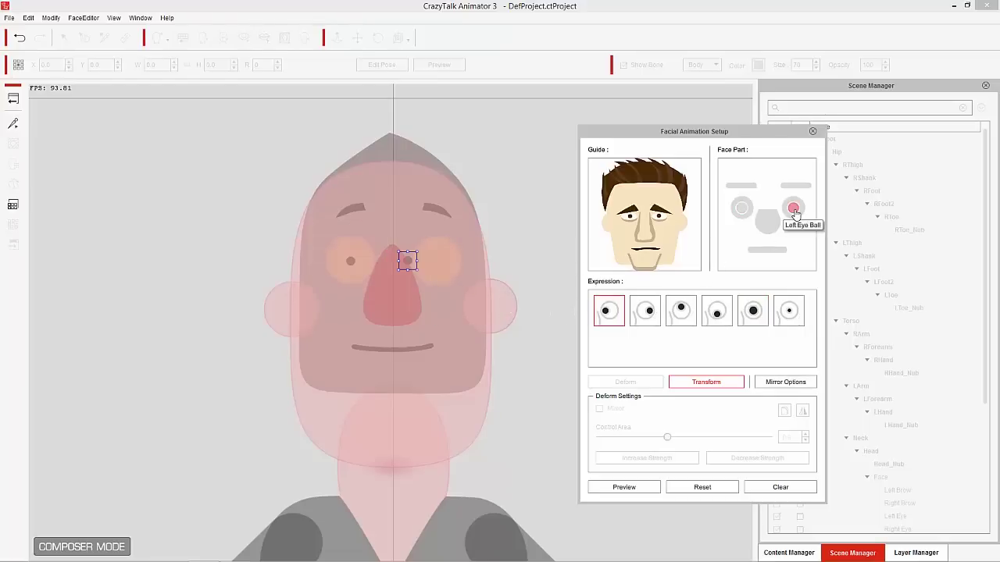
{"action": "left_click", "coordinate": [680, 311]}
{"action": "left_click", "coordinate": [752, 312]}
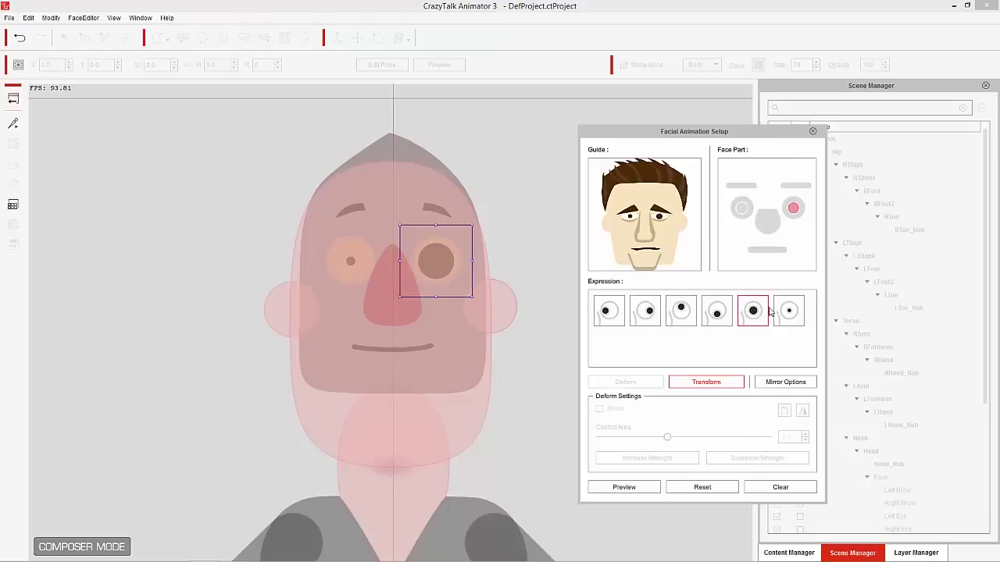
- Reset the left eyeball's enlarged-pupil, look-up and inward-looking expressions to their defaults
{"action": "left_click", "coordinate": [726, 490]}
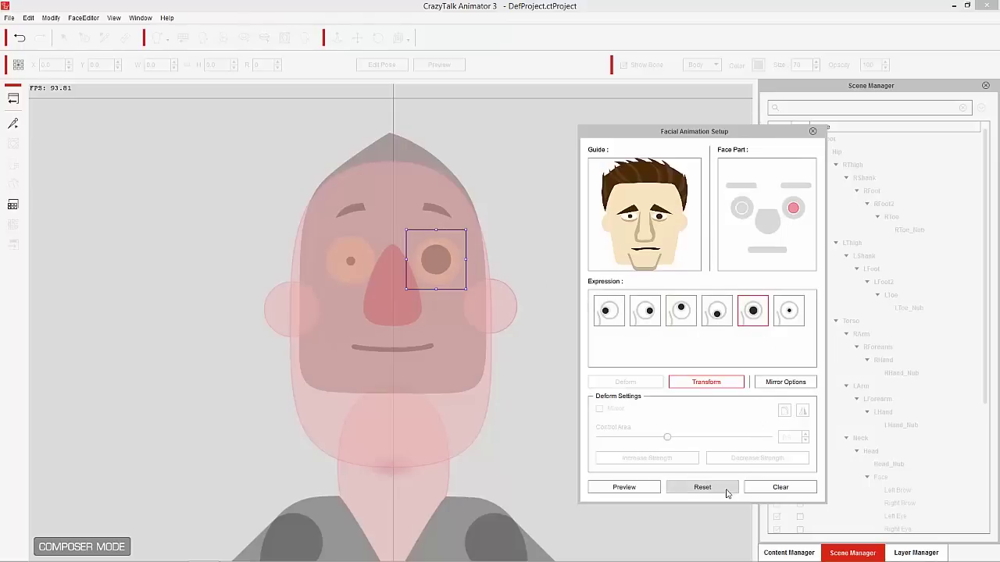
{"action": "left_click", "coordinate": [683, 323]}
{"action": "left_click", "coordinate": [701, 485]}
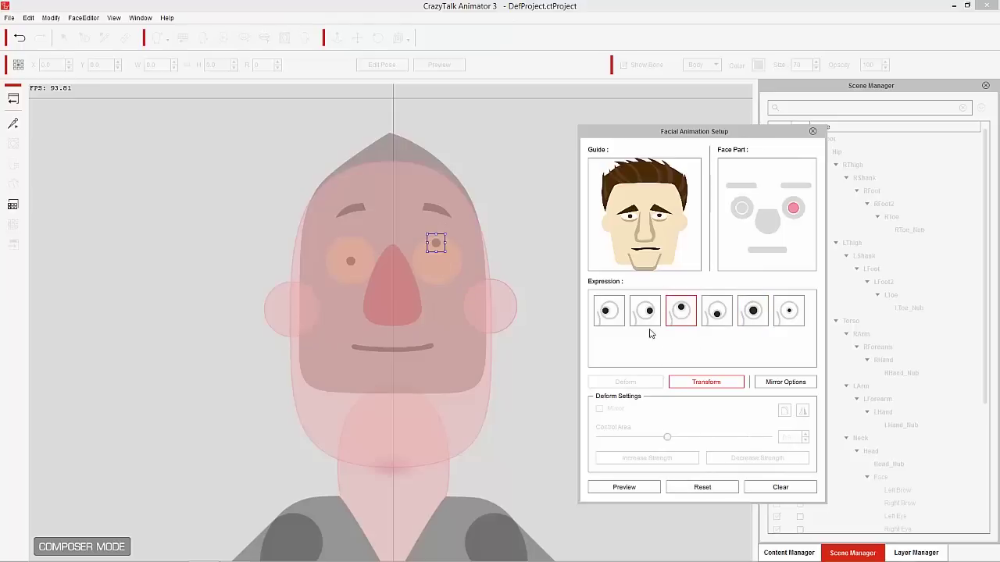
{"action": "left_click", "coordinate": [608, 313]}
{"action": "left_click", "coordinate": [690, 485]}
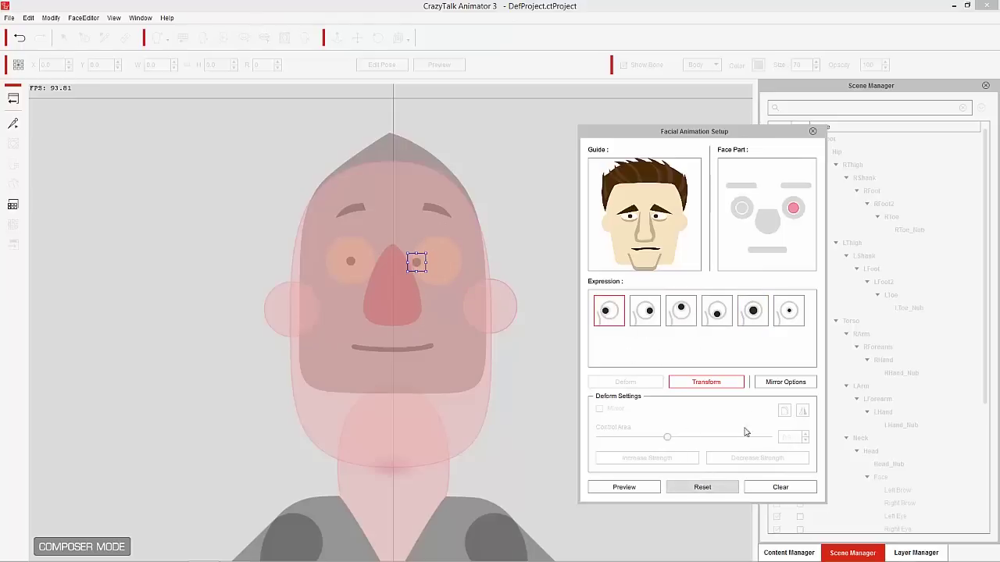
- Mirror all left eyeball expressions onto the right eyeball and check its outward, upward and enlarged pupil expressions
{"action": "left_click", "coordinate": [779, 380]}
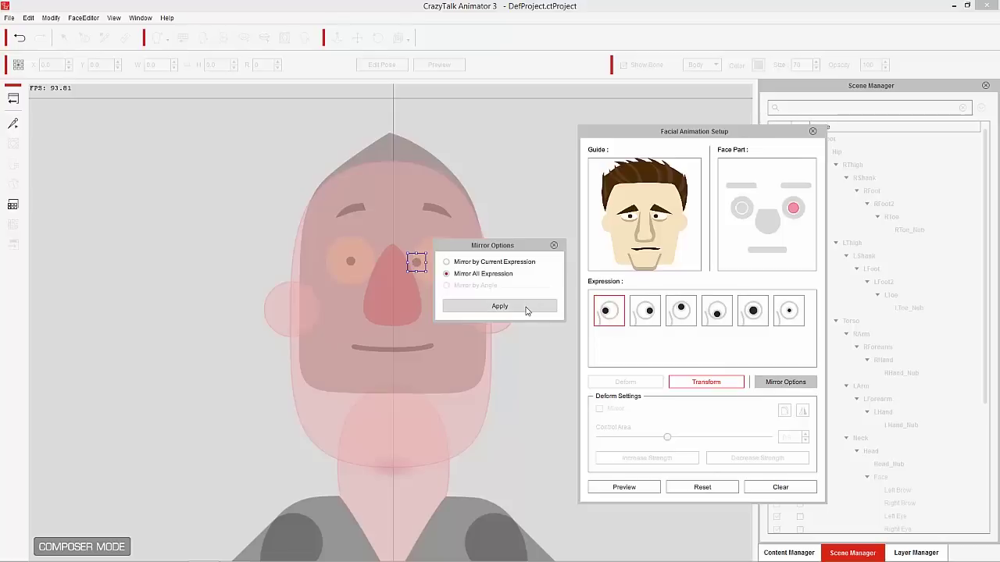
{"action": "left_click", "coordinate": [499, 306]}
{"action": "left_click", "coordinate": [741, 208]}
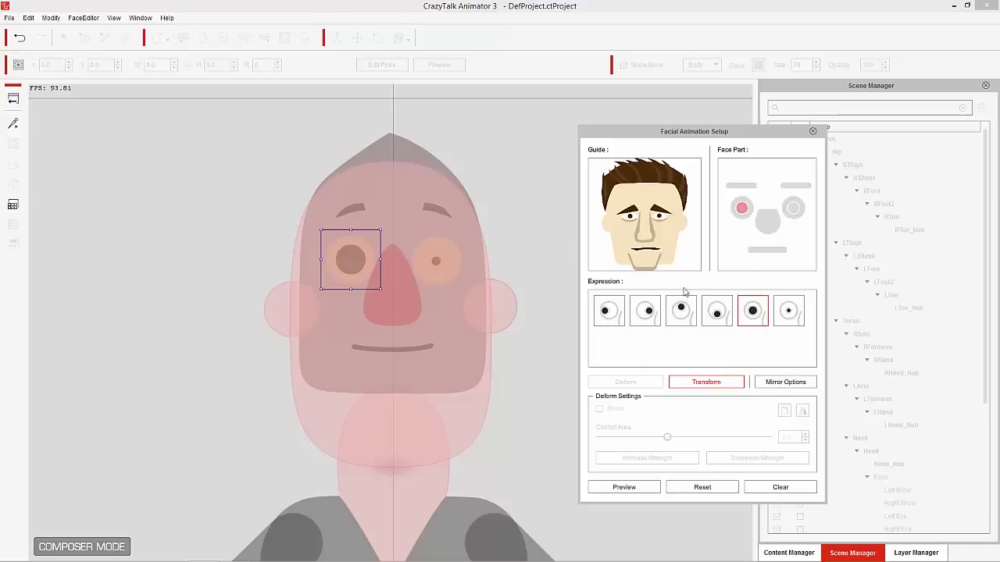
{"action": "left_click", "coordinate": [608, 311]}
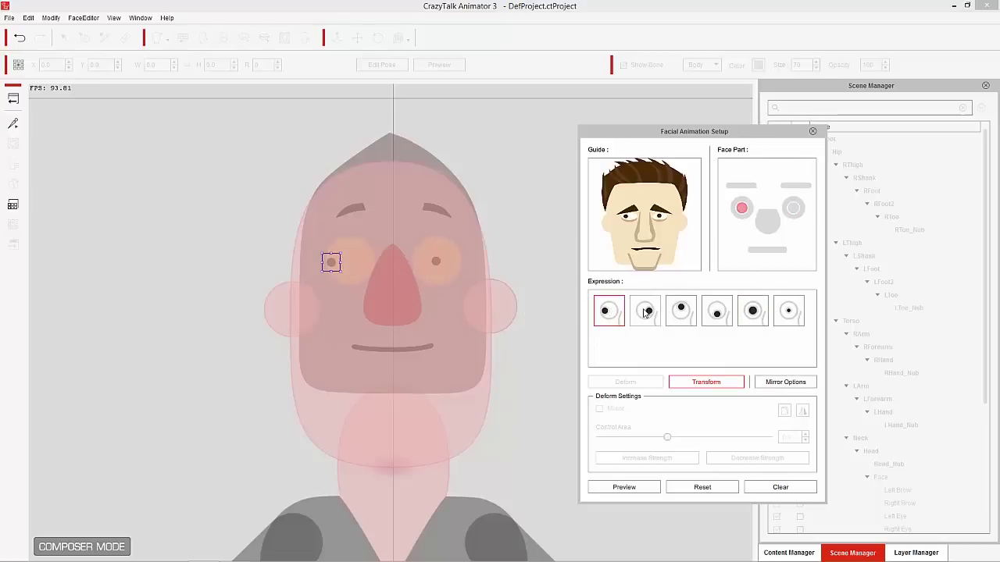
{"action": "left_click", "coordinate": [680, 310]}
{"action": "left_click", "coordinate": [755, 312]}
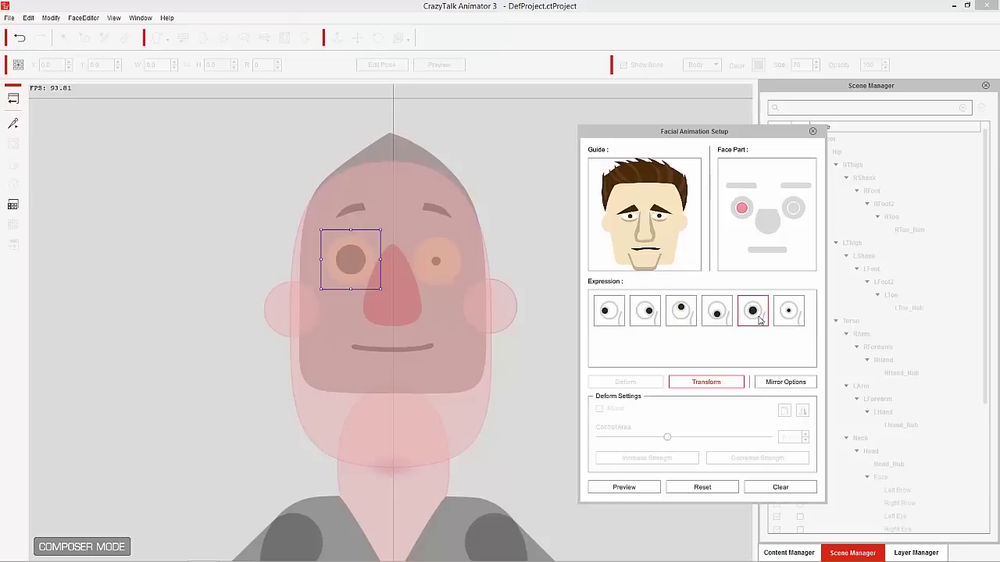
{"action": "left_click", "coordinate": [608, 312]}
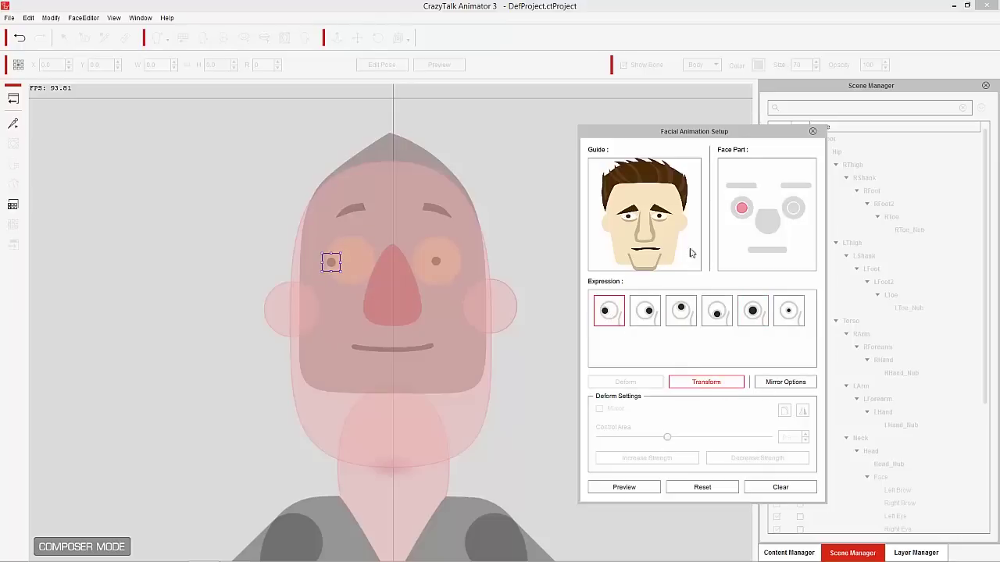
- Select the right brow and move it slightly further up and outward in its brow-up expression
{"action": "left_click", "coordinate": [739, 188]}
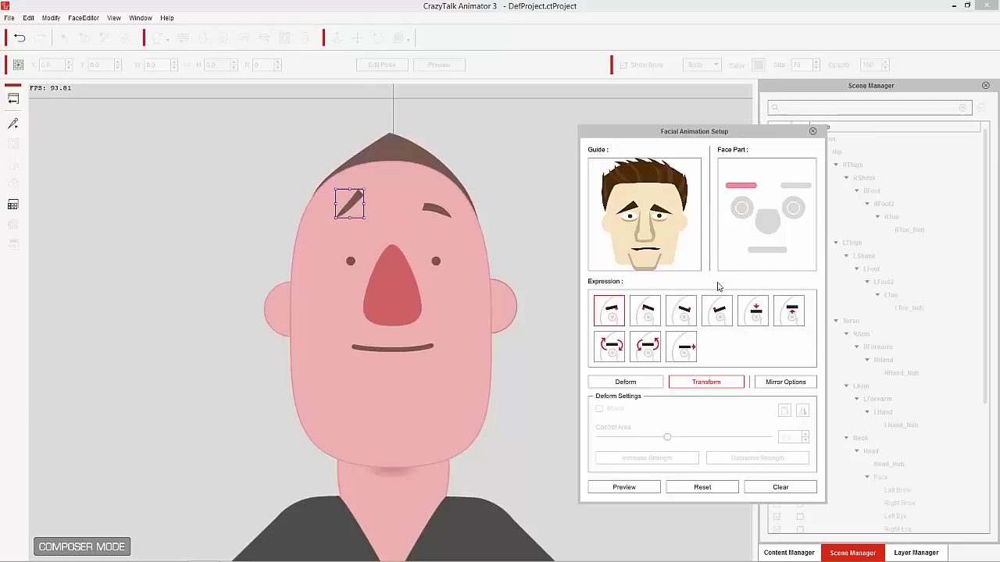
{"action": "left_click", "coordinate": [755, 314]}
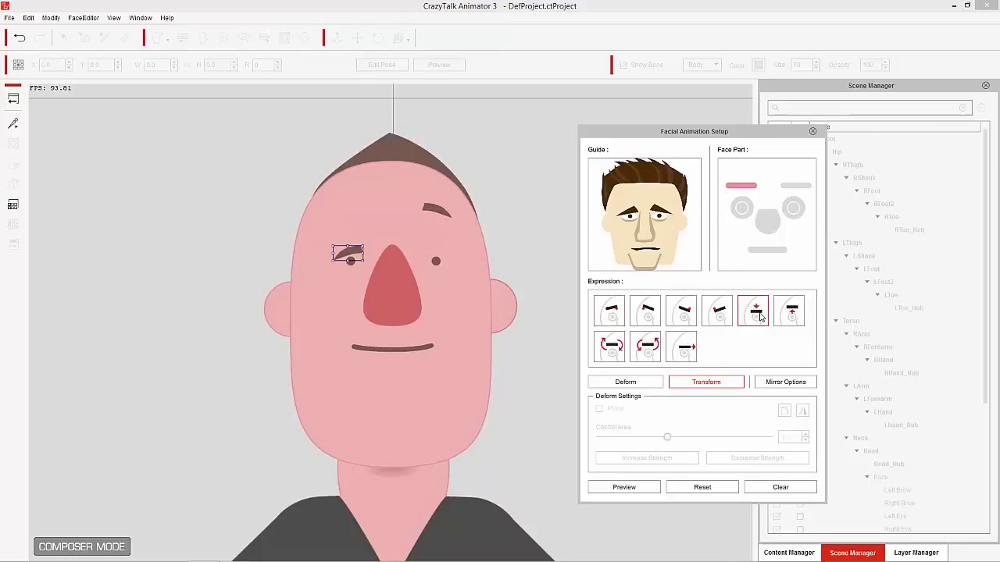
{"action": "left_click", "coordinate": [790, 314]}
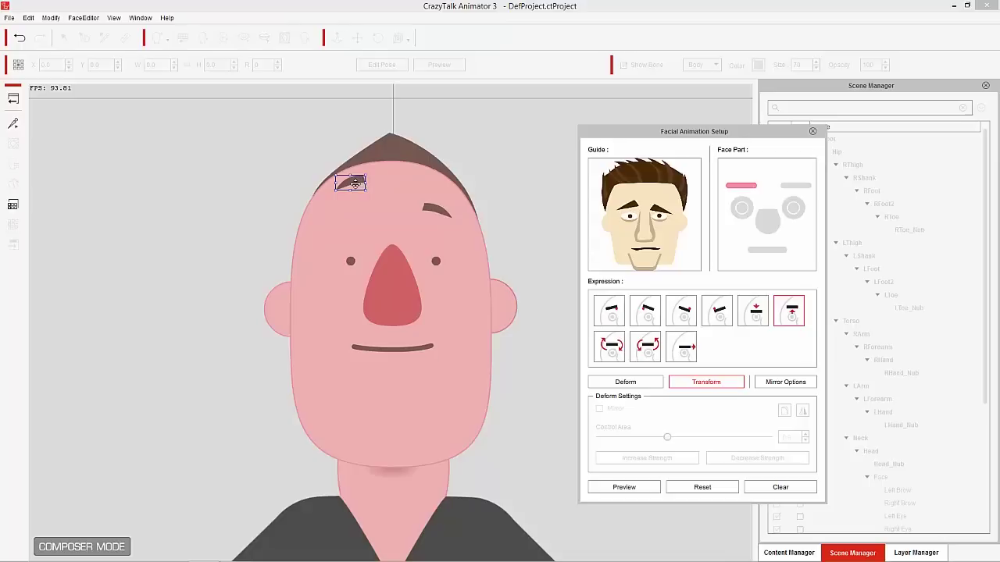
{"action": "left_click_drag", "start_coordinate": [354, 183], "coordinate": [350, 177]}
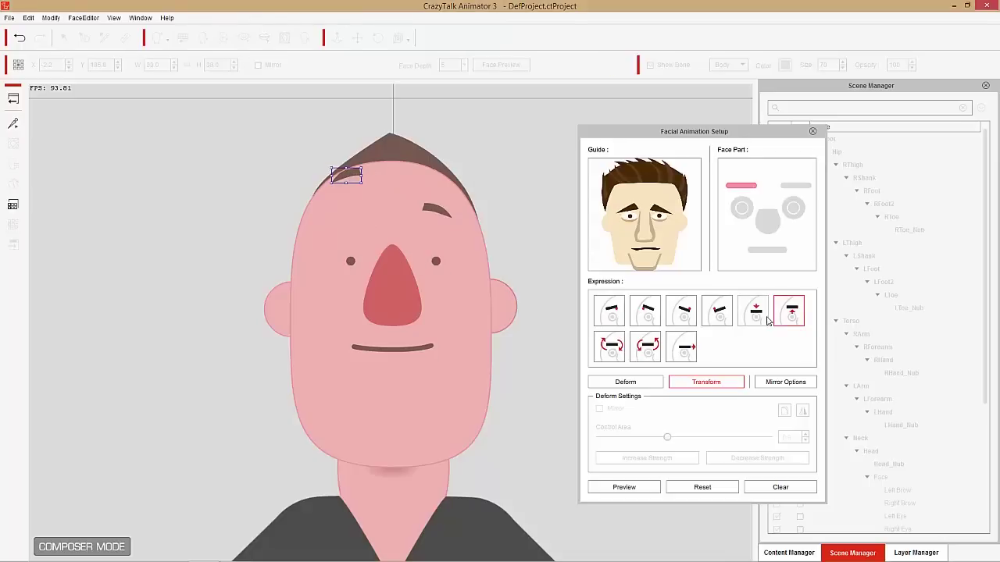
- Mirror only the current right brow expression onto the left brow and check it there
{"action": "left_click", "coordinate": [790, 385]}
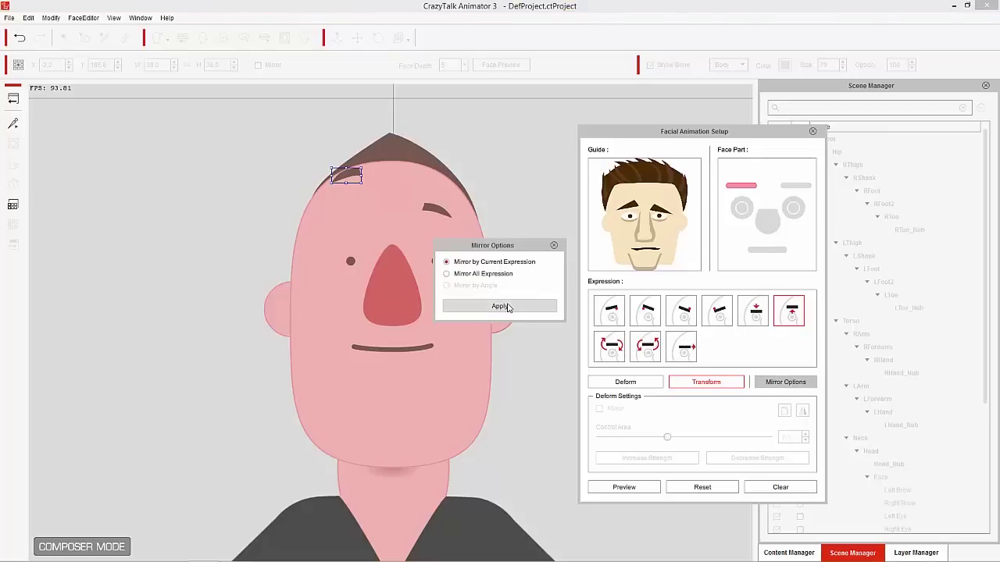
{"action": "left_click", "coordinate": [506, 307]}
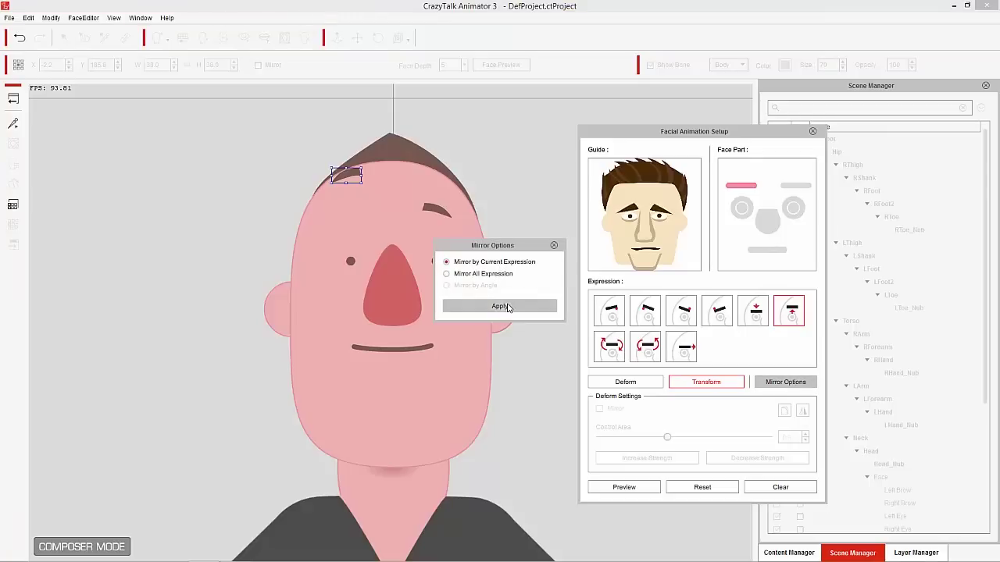
{"action": "left_click", "coordinate": [792, 188]}
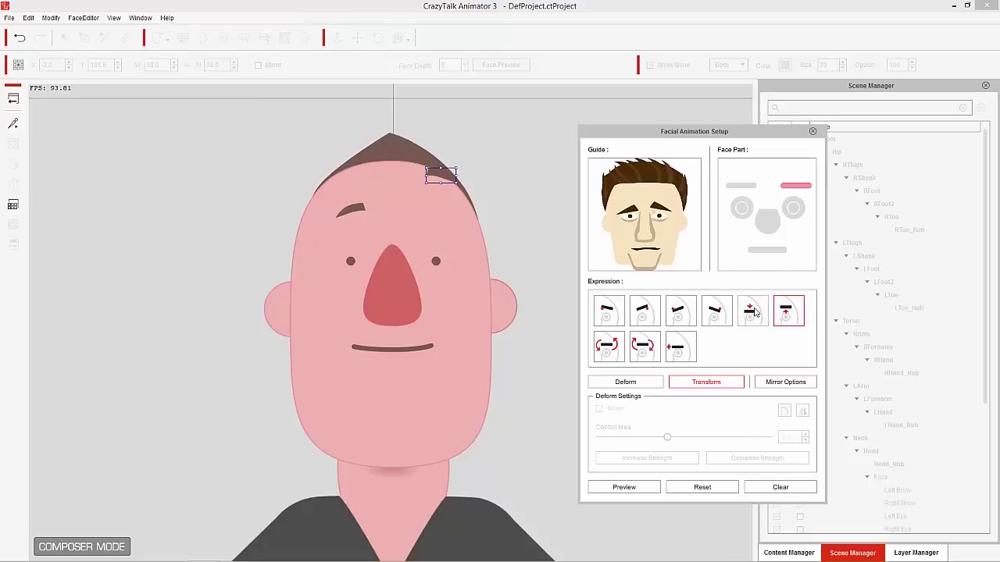
- Select the nose and review its three expressions in transform mode
{"action": "left_click", "coordinate": [768, 222]}
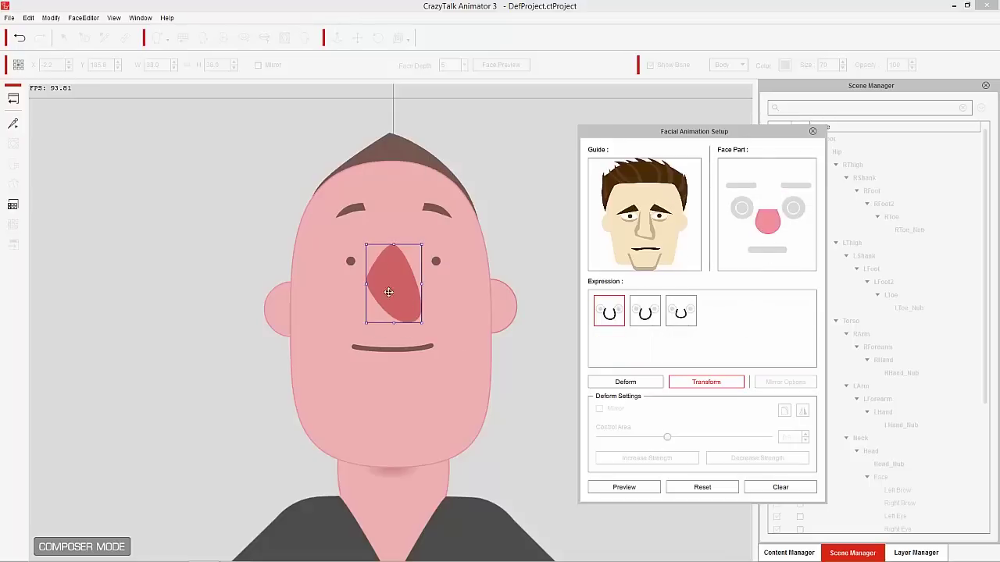
{"action": "left_click", "coordinate": [648, 320]}
{"action": "left_click", "coordinate": [680, 313]}
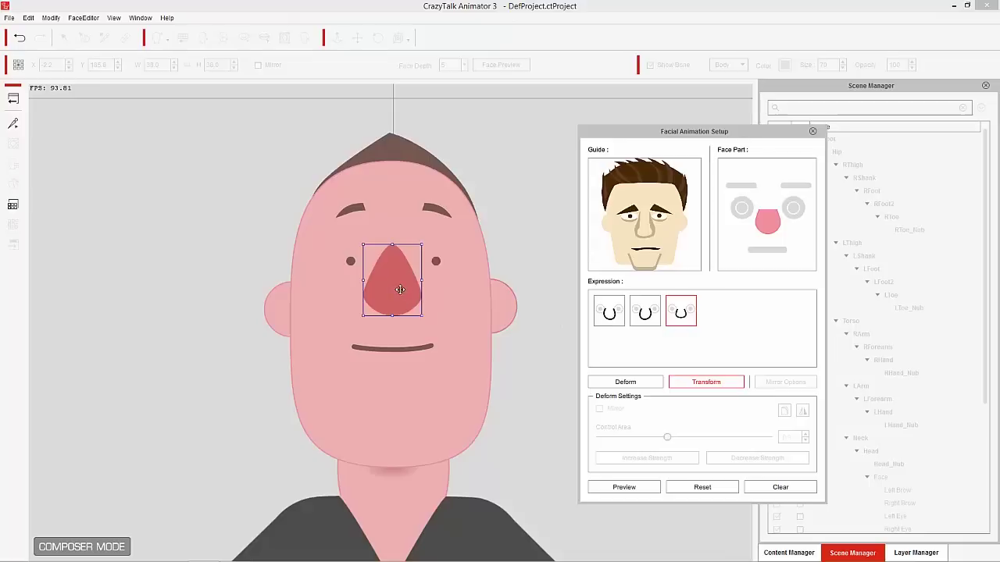
{"action": "left_click_drag", "start_coordinate": [397, 293], "coordinate": [397, 287]}
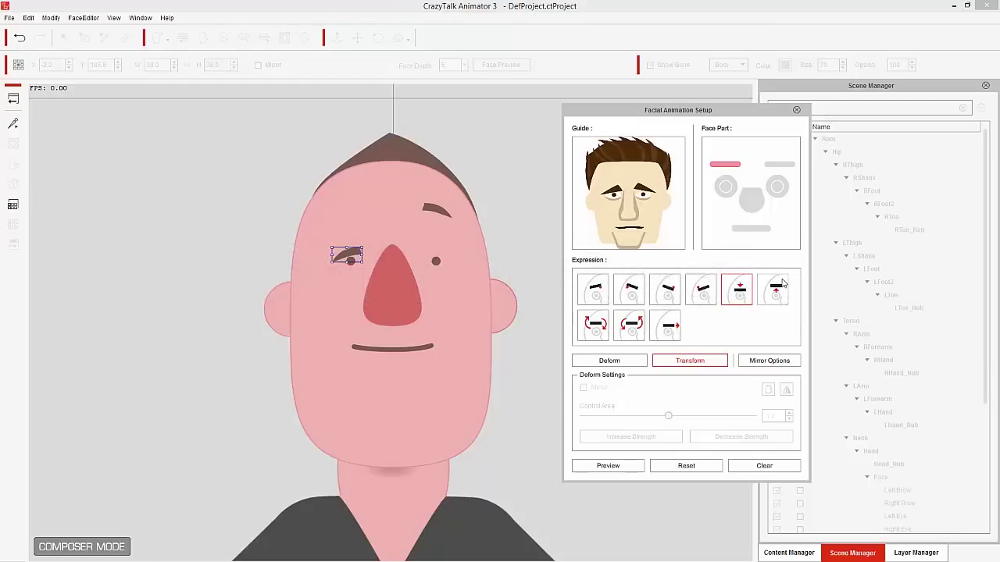
- Place the right brow at the hairline in its brow-up expression and check the left brow's lowered and raised expressions
{"action": "left_click_drag", "start_coordinate": [355, 257], "coordinate": [358, 173]}
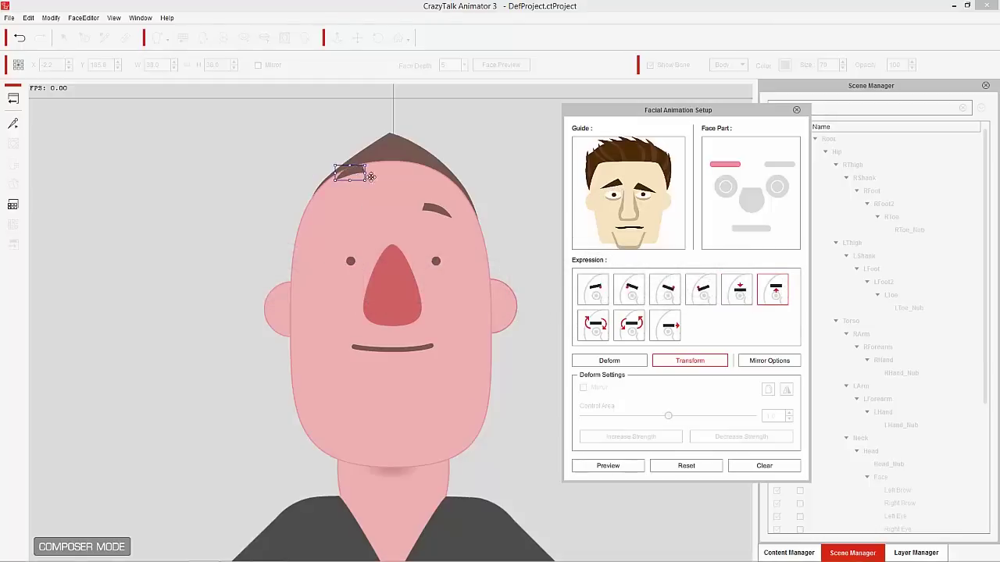
{"action": "left_click", "coordinate": [780, 168]}
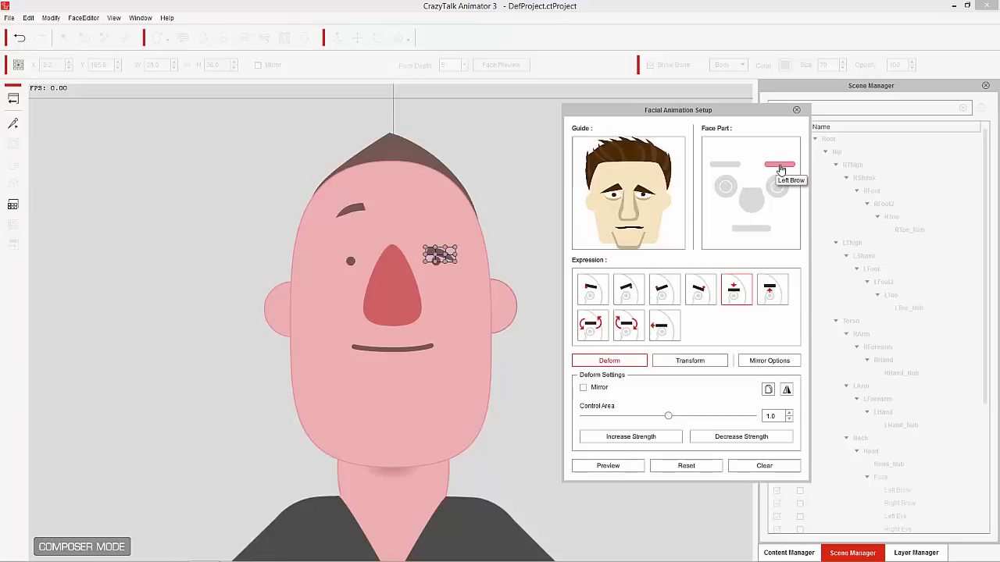
{"action": "left_click", "coordinate": [774, 292]}
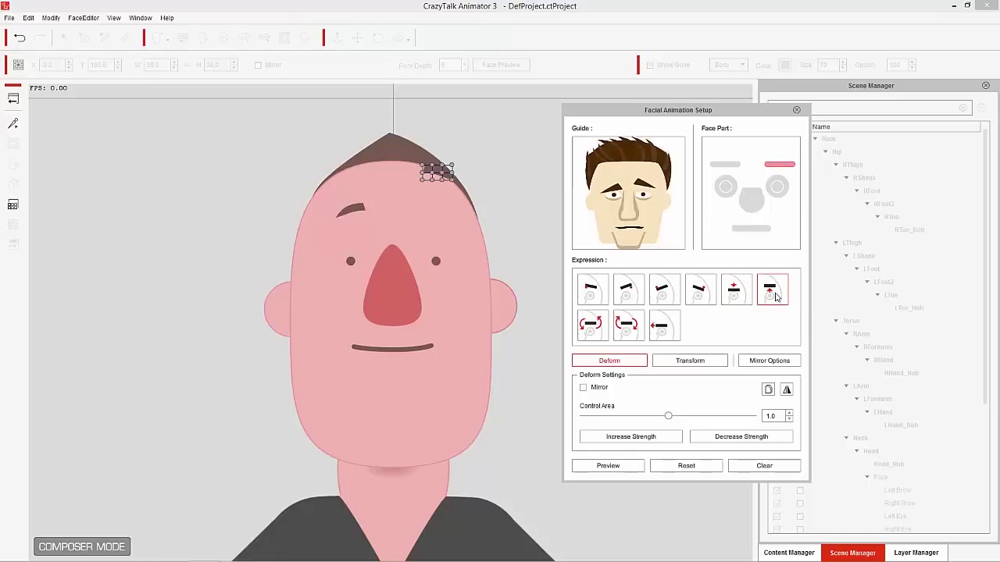
- Check how the nose deforms to each side in its first and second expressions
{"action": "left_click", "coordinate": [752, 201]}
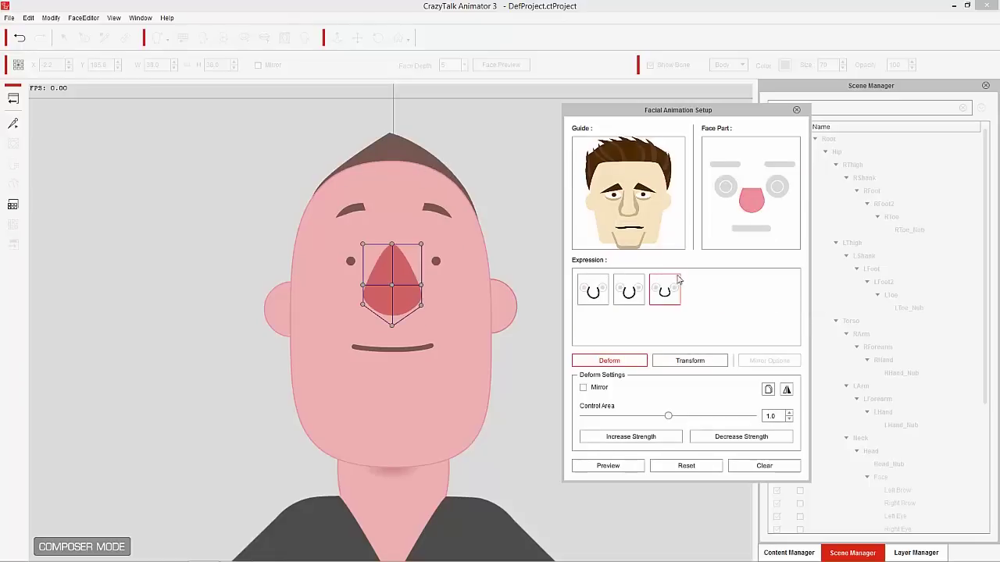
{"action": "left_click", "coordinate": [593, 290]}
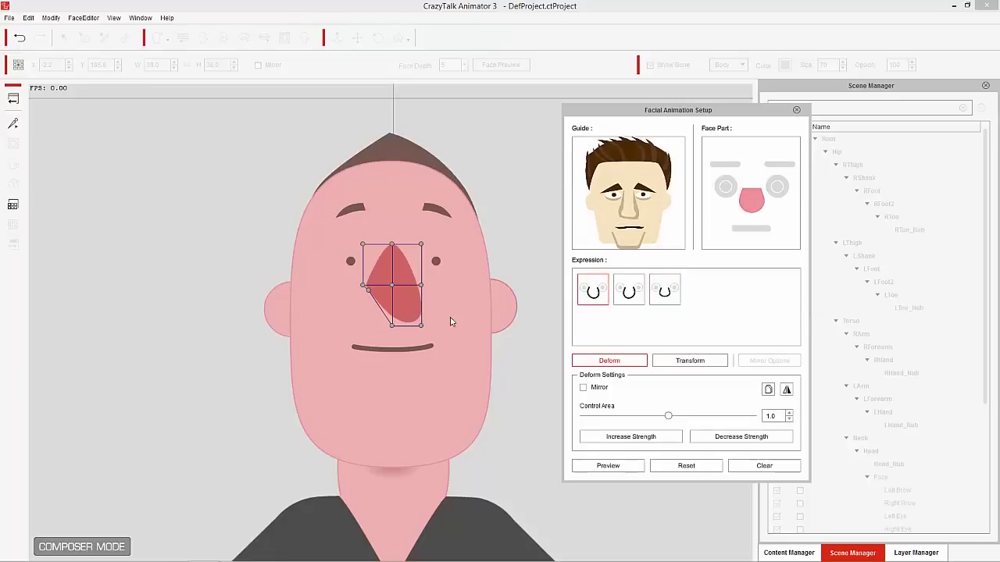
{"action": "left_click", "coordinate": [630, 301]}
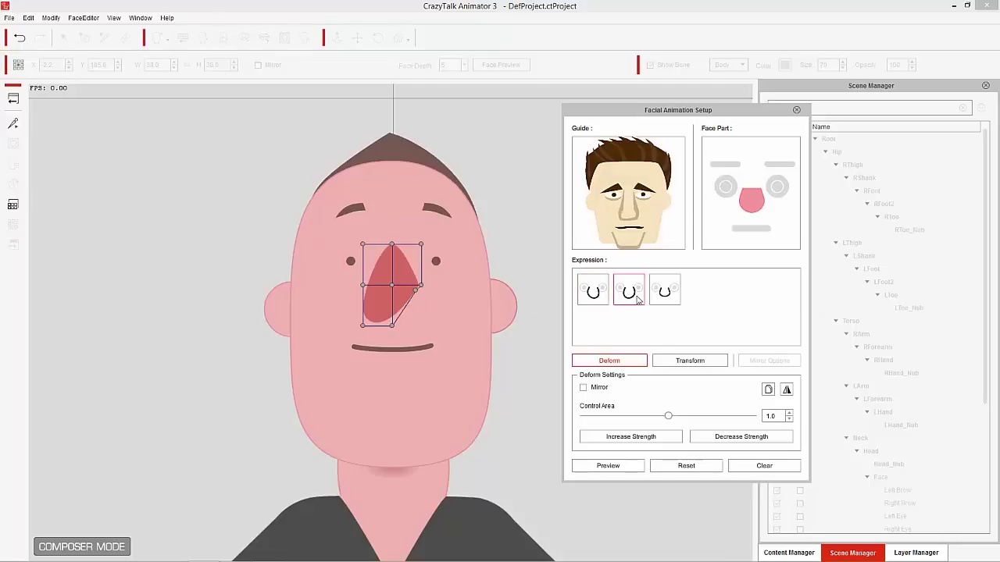
- Reset the left brow's brow-up and brow-down expressions to their defaults
{"action": "left_click", "coordinate": [729, 165]}
{"action": "left_click", "coordinate": [778, 165]}
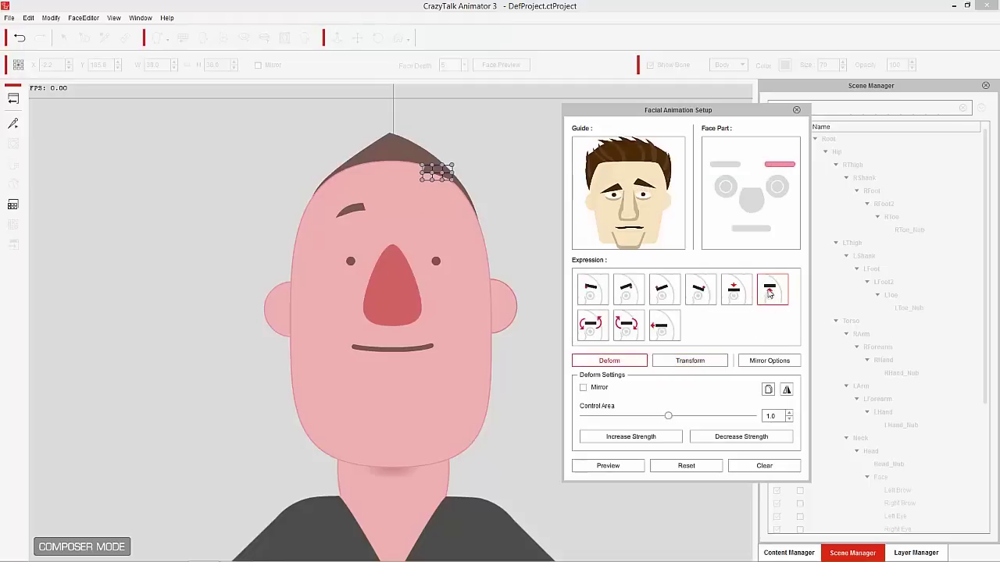
{"action": "left_click", "coordinate": [708, 470]}
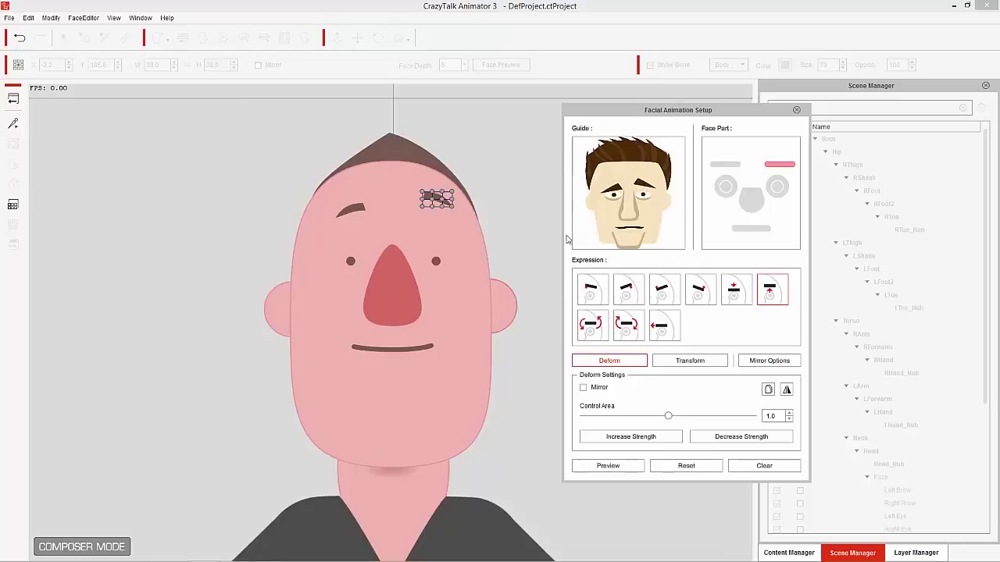
{"action": "left_click", "coordinate": [734, 290]}
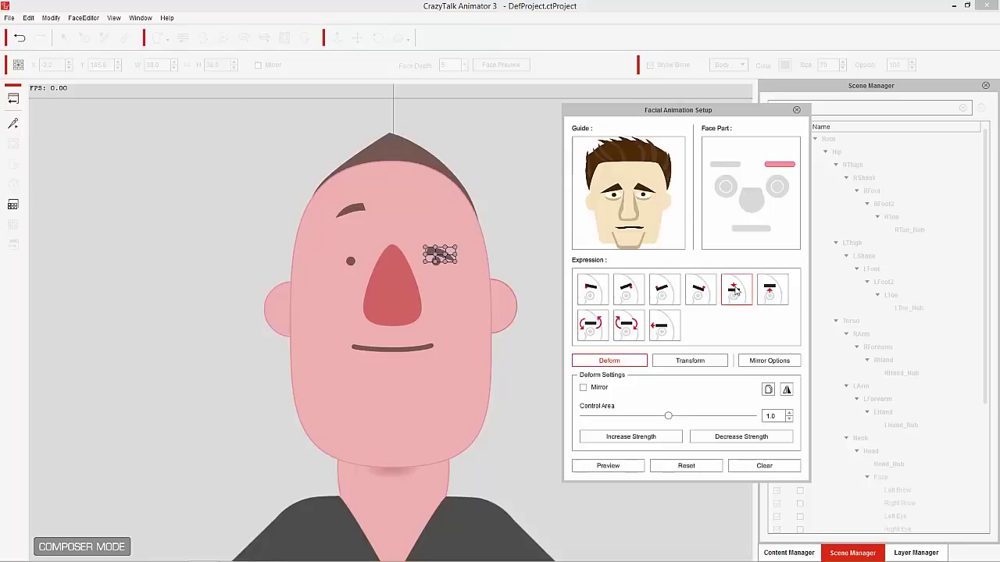
{"action": "left_click", "coordinate": [708, 470]}
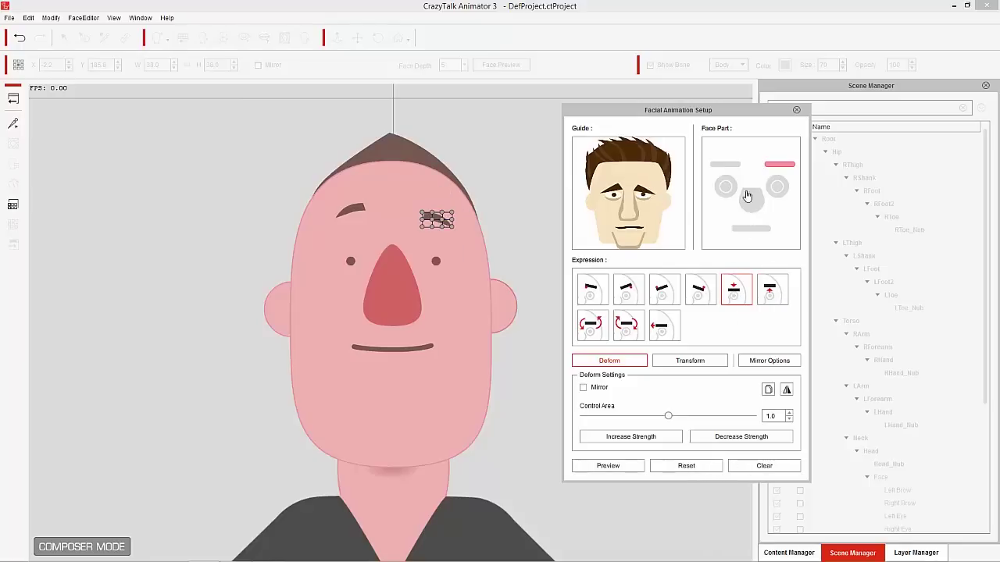
- Compare the right brow's raised and lowered expressions with the same two expressions of the left brow
{"action": "left_click", "coordinate": [725, 164]}
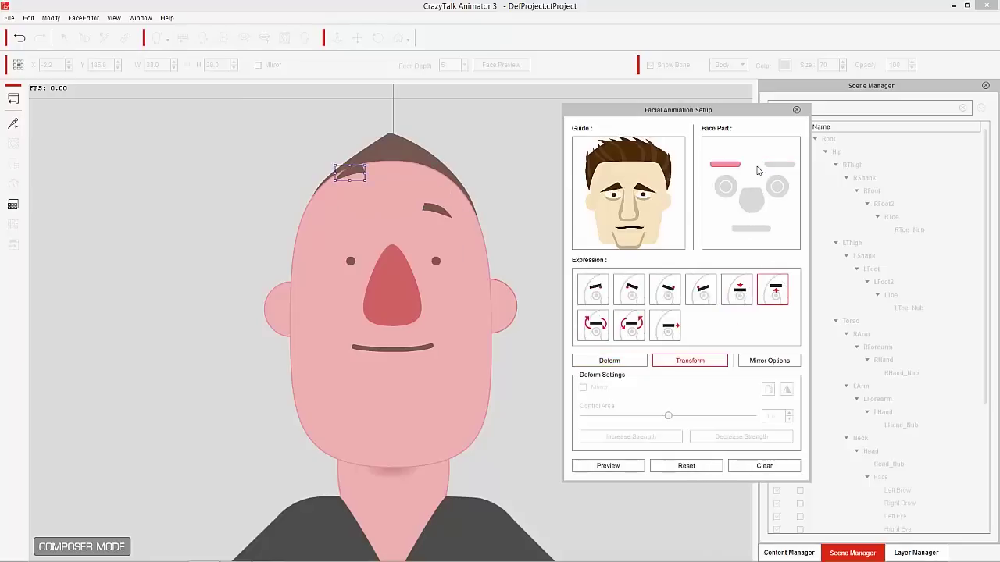
{"action": "left_click", "coordinate": [741, 297]}
{"action": "left_click", "coordinate": [770, 296]}
{"action": "left_click", "coordinate": [740, 294]}
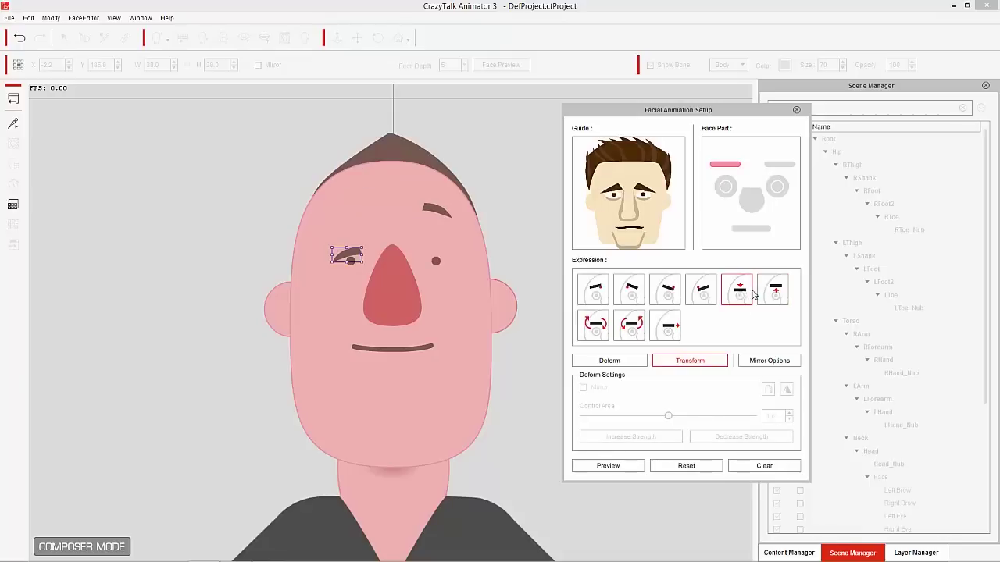
{"action": "left_click", "coordinate": [773, 290]}
{"action": "left_click", "coordinate": [781, 165]}
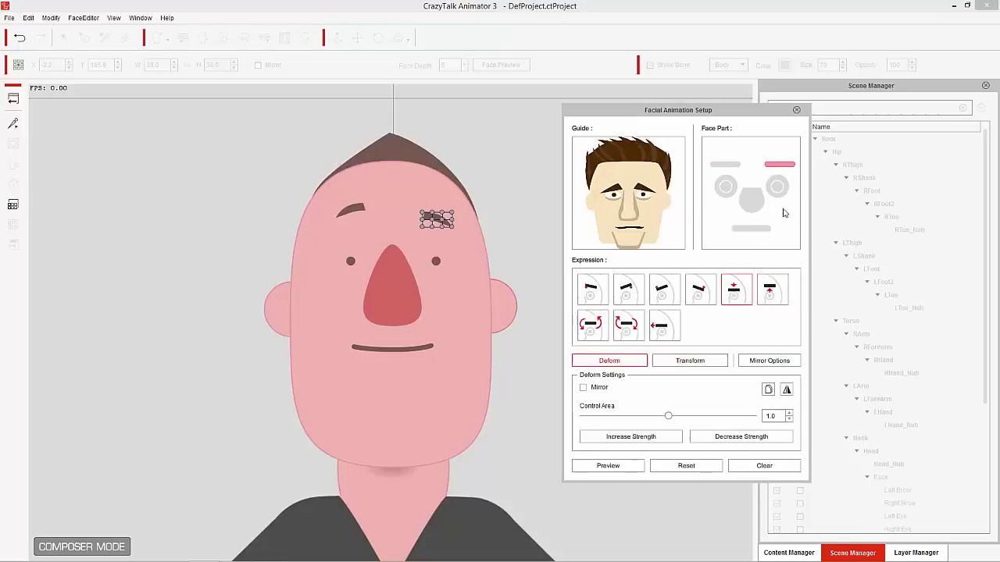
{"action": "left_click", "coordinate": [776, 293]}
{"action": "left_click", "coordinate": [740, 297]}
{"action": "left_click", "coordinate": [772, 293]}
{"action": "left_click", "coordinate": [741, 295]}
- Reset the nose's second expression to its default and close the Facial Animation Setup
{"action": "left_click", "coordinate": [751, 202]}
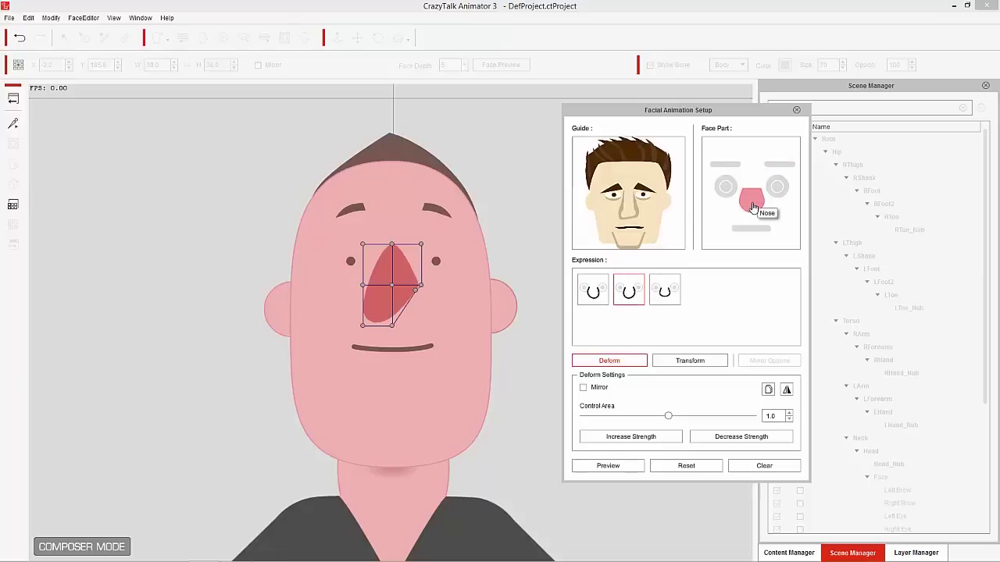
{"action": "left_click", "coordinate": [594, 294]}
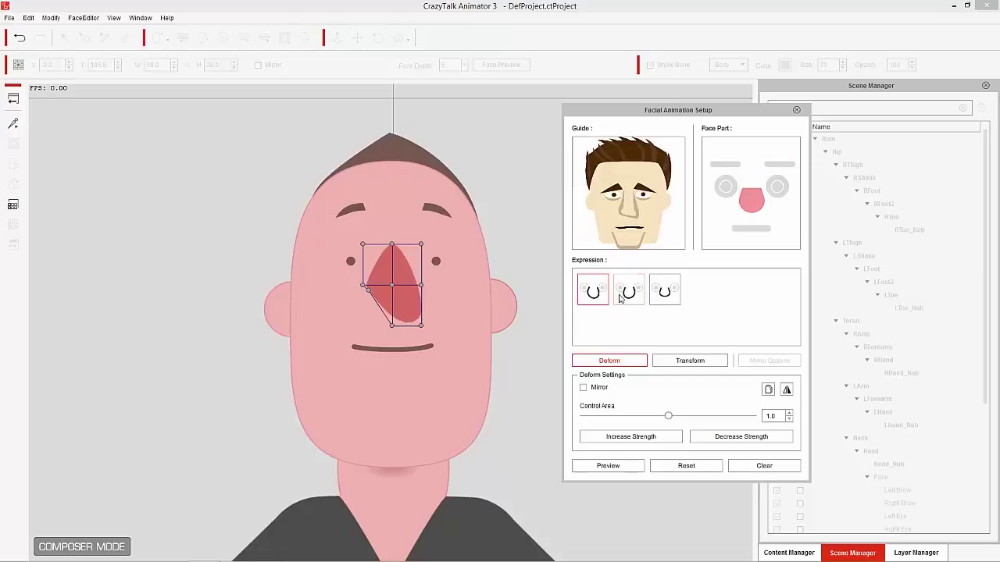
{"action": "left_click", "coordinate": [630, 294]}
{"action": "left_click", "coordinate": [680, 464]}
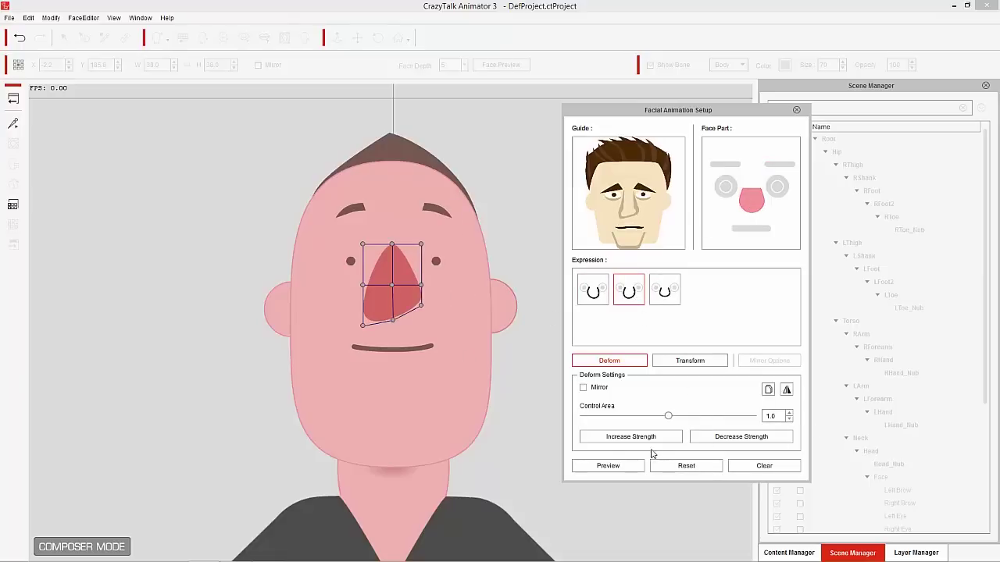
{"action": "left_click", "coordinate": [795, 109]}
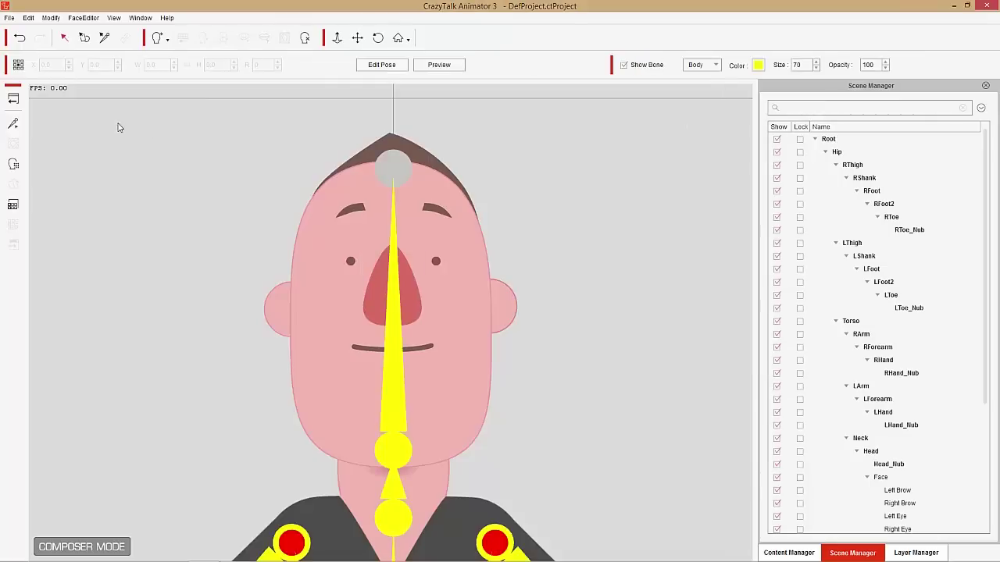
- Return to the stage, select the character and open the Face Puppet for it
{"action": "left_click", "coordinate": [14, 100]}
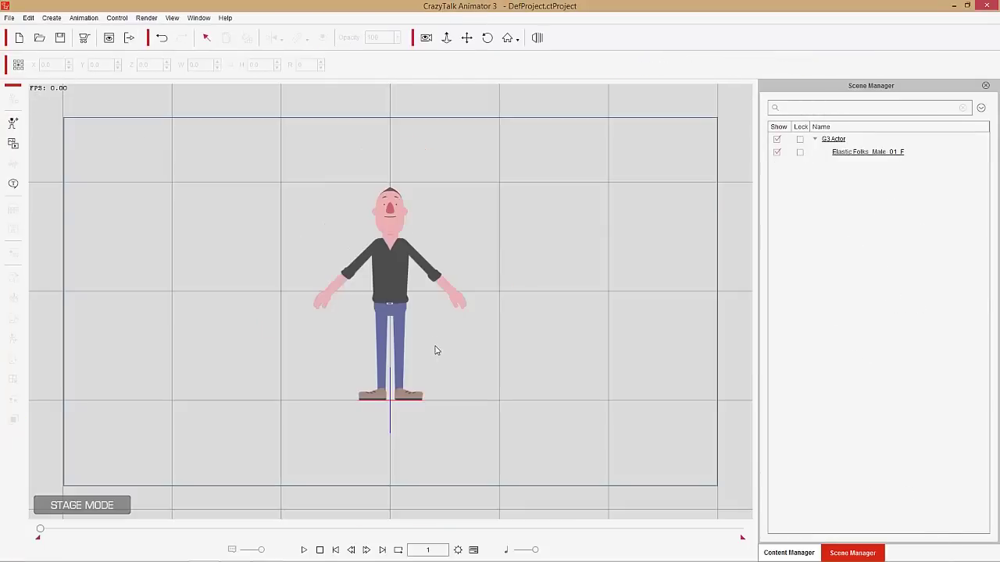
{"action": "scroll", "coordinate": [437, 375], "scroll_direction": "up", "scroll_amount": 4}
{"action": "scroll", "coordinate": [507, 226], "scroll_direction": "up", "scroll_amount": 2}
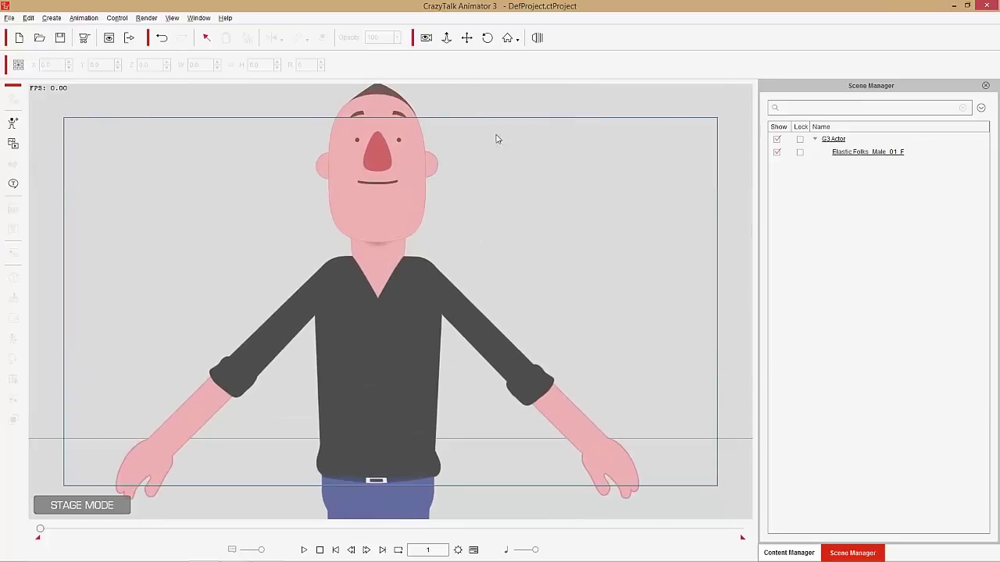
{"action": "scroll", "coordinate": [523, 301], "scroll_direction": "up", "scroll_amount": 5}
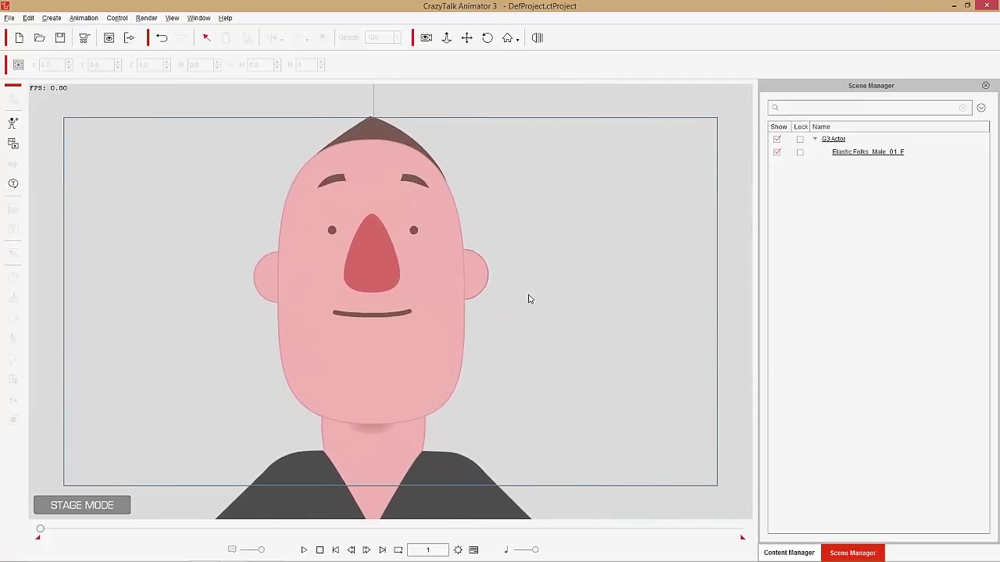
{"action": "left_click", "coordinate": [416, 374]}
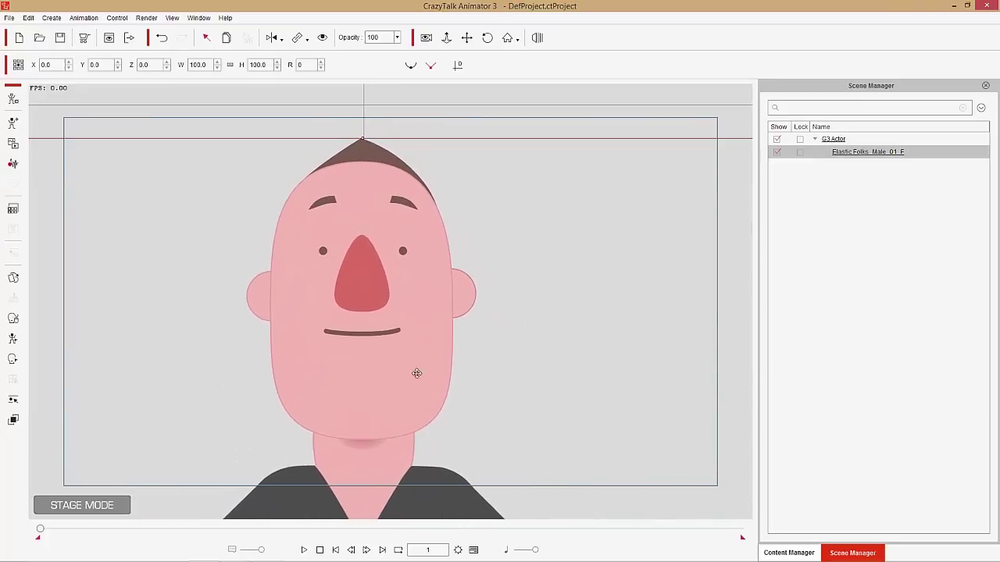
{"action": "left_click", "coordinate": [14, 322]}
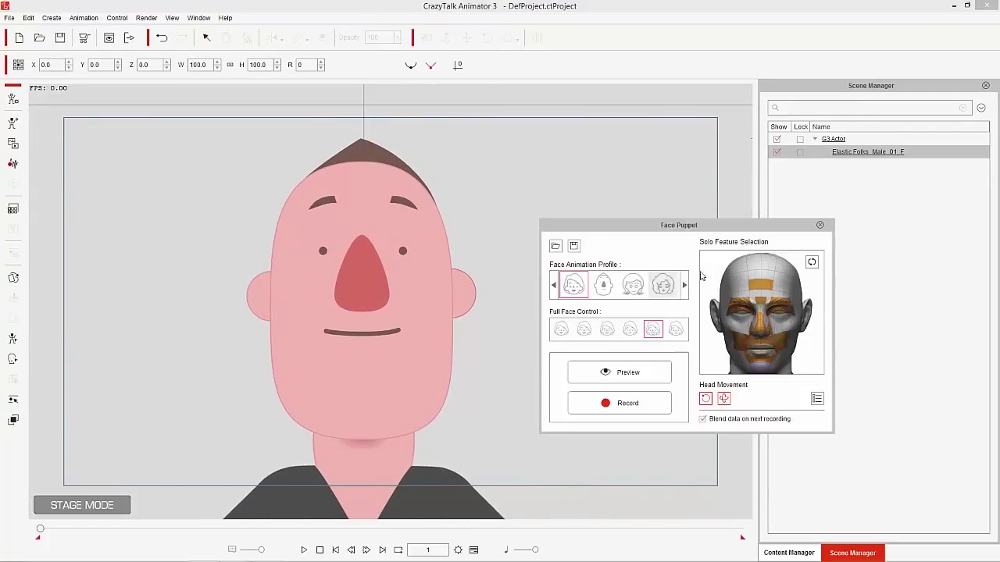
- Clear the preselected solo features, pick only the two brows and preview how they follow the puppet movement
{"action": "left_click", "coordinate": [812, 263]}
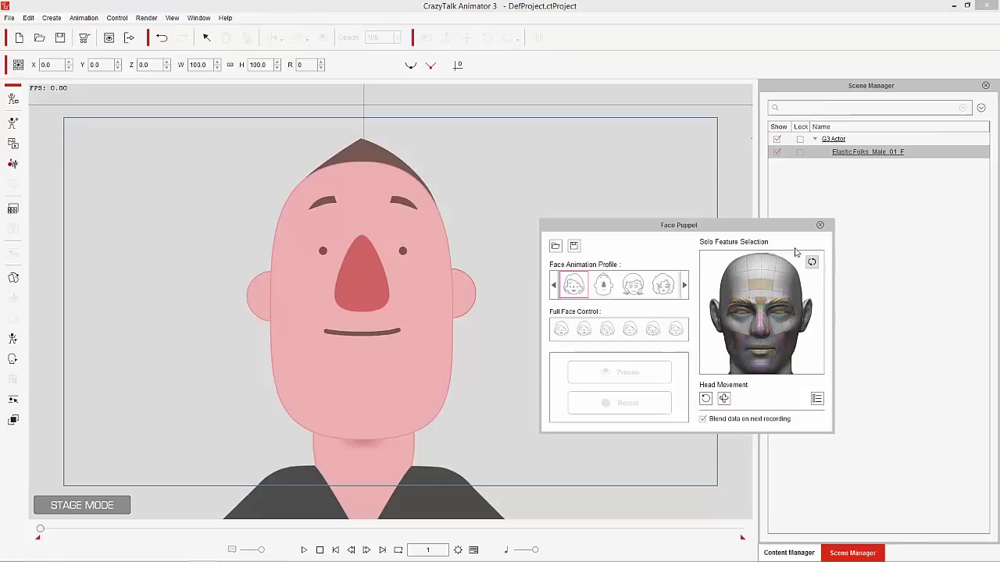
{"action": "left_click", "coordinate": [741, 303]}
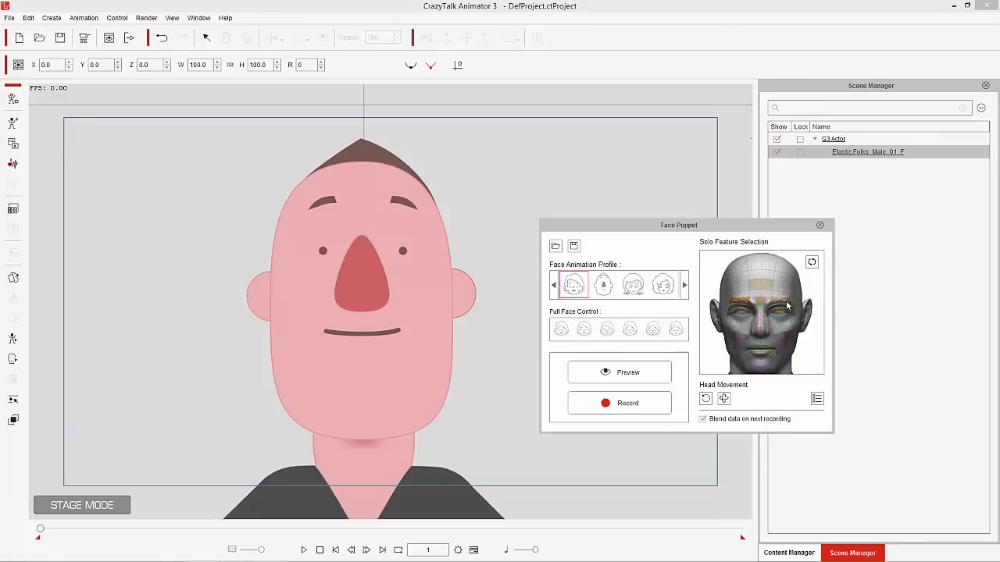
{"action": "key", "text": "space"}
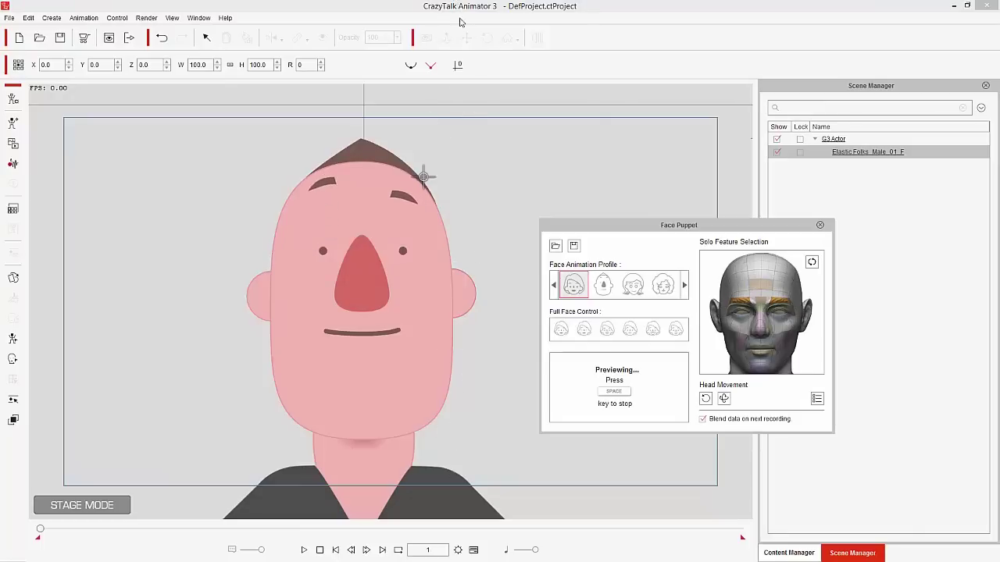
{"action": "key", "text": "space"}
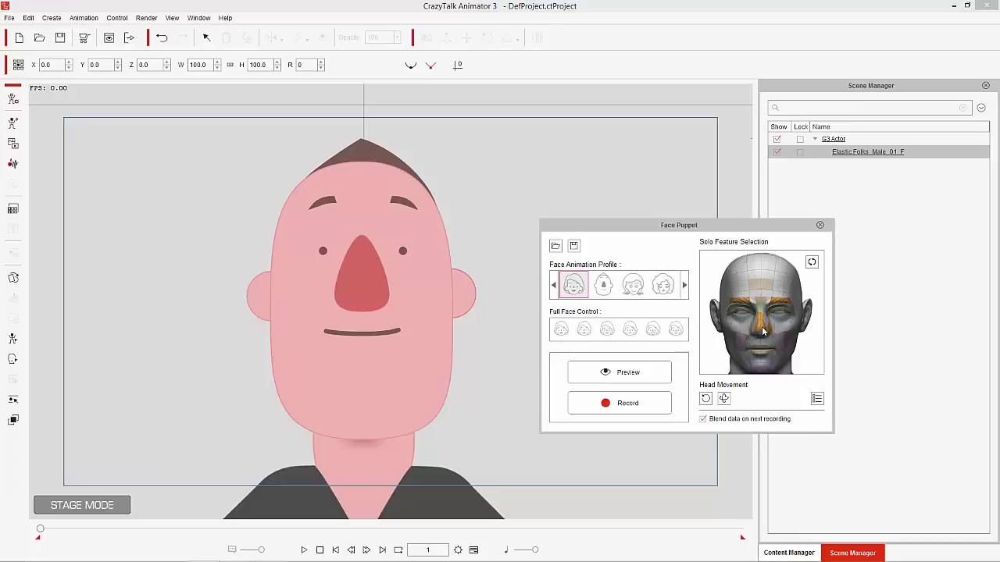
- Preview the brows and nose puppeted together, and close the Face Puppet
{"action": "key", "text": "space"}
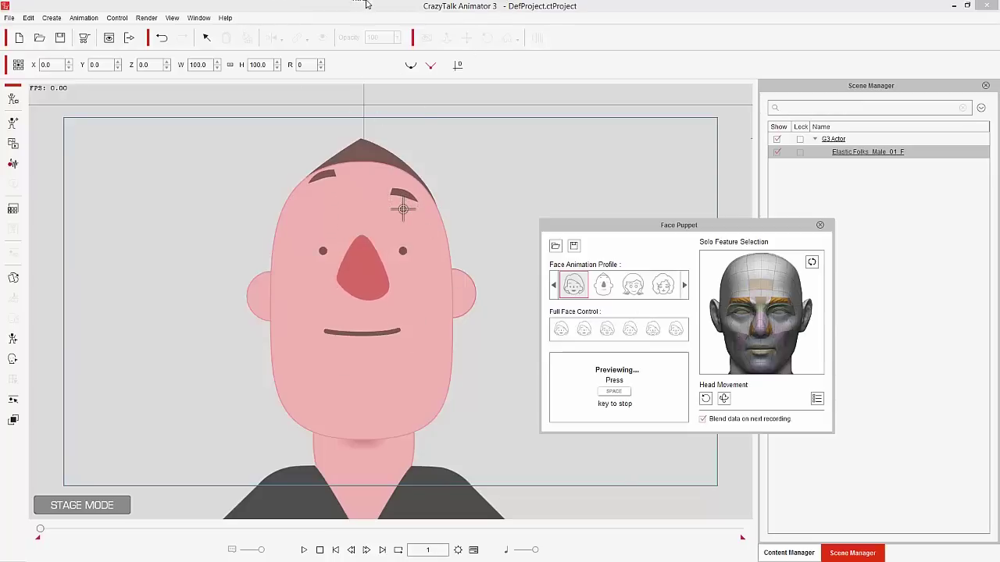
{"action": "key", "text": "space"}
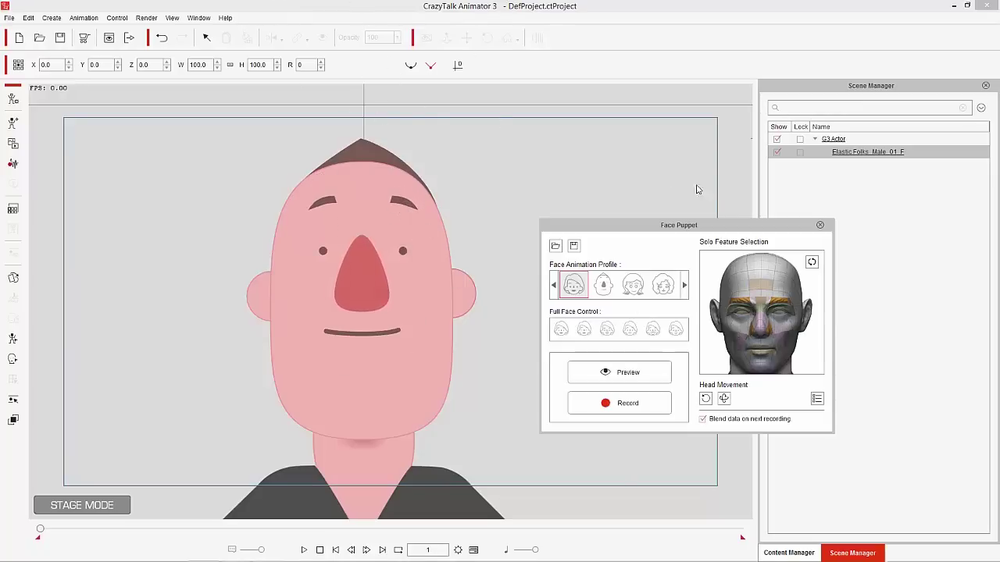
{"action": "left_click", "coordinate": [820, 225]}
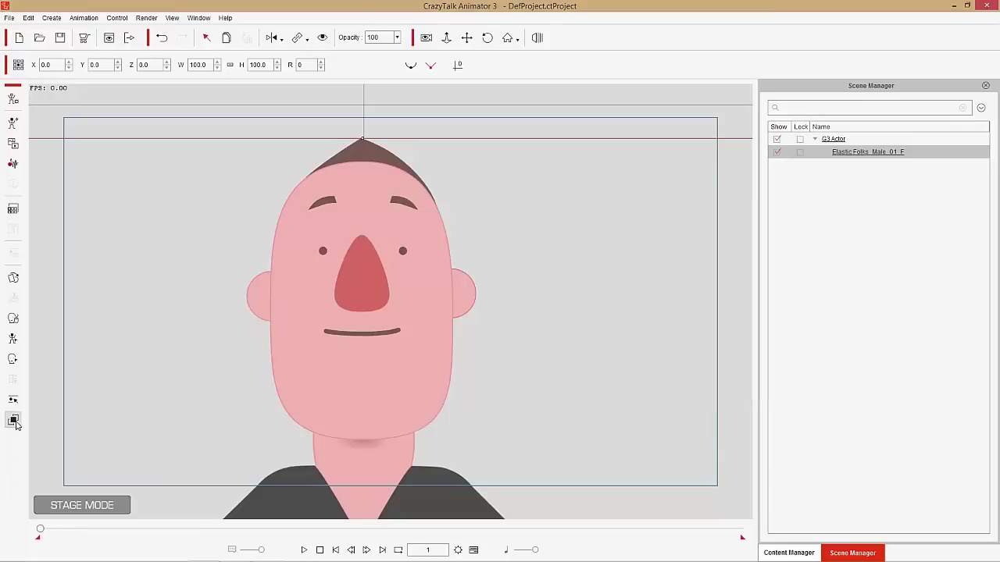
- Open the Face Key Editor, try both brows raised and lowered, and restore the default key on the first frame
{"action": "left_click", "coordinate": [12, 360]}
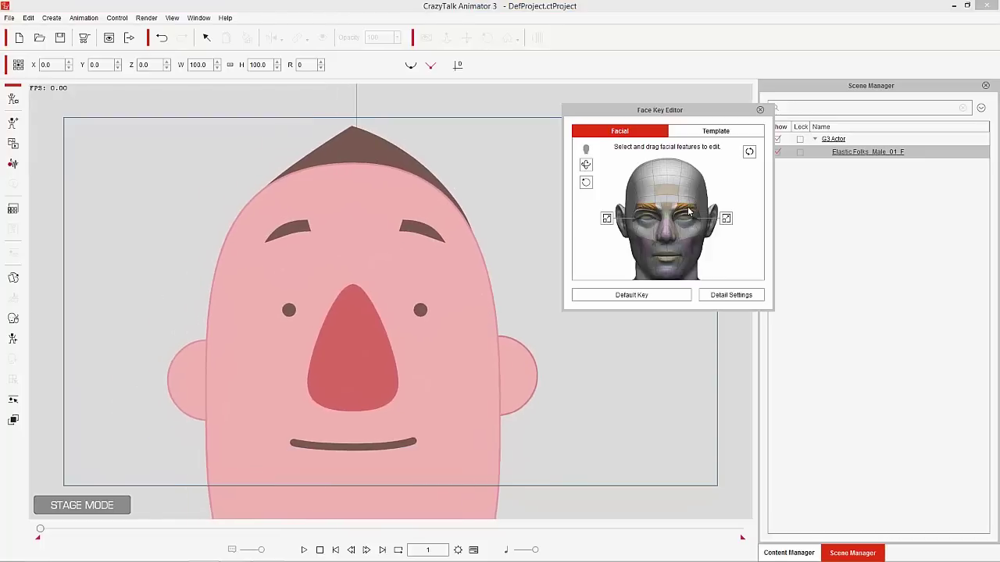
{"action": "left_click_drag", "start_coordinate": [689, 198], "coordinate": [701, 468]}
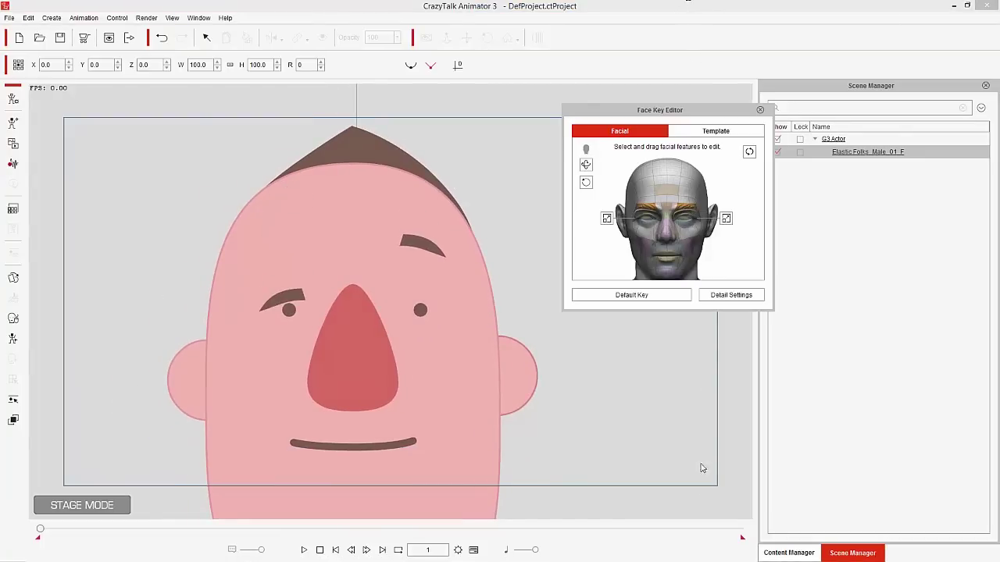
{"action": "left_click_drag", "start_coordinate": [705, 560], "coordinate": [695, 294]}
{"action": "left_click", "coordinate": [688, 295]}
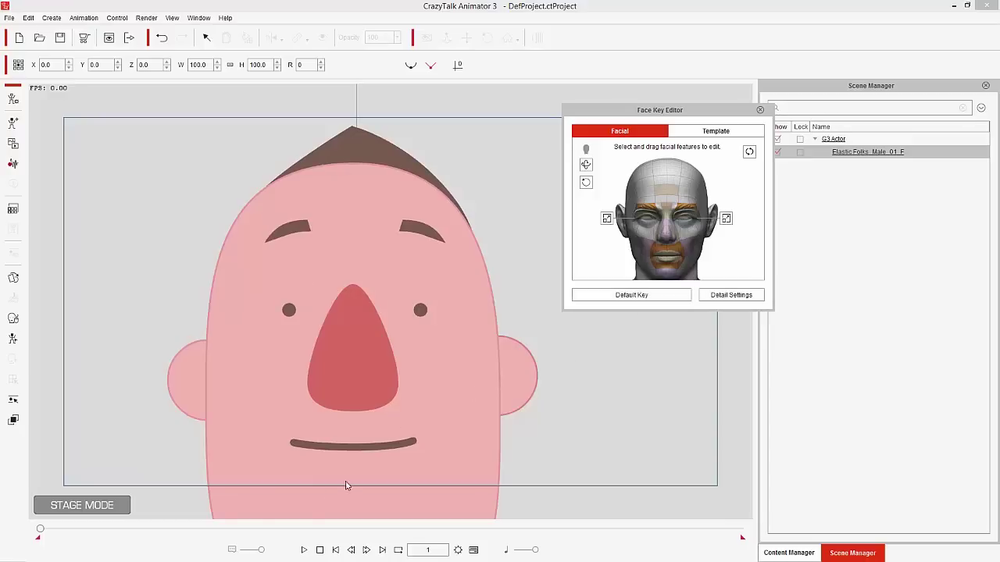
- Key raised brows and an upward nose deformation at frame 35, and a default face key at frame 72
{"action": "left_click", "coordinate": [52, 530]}
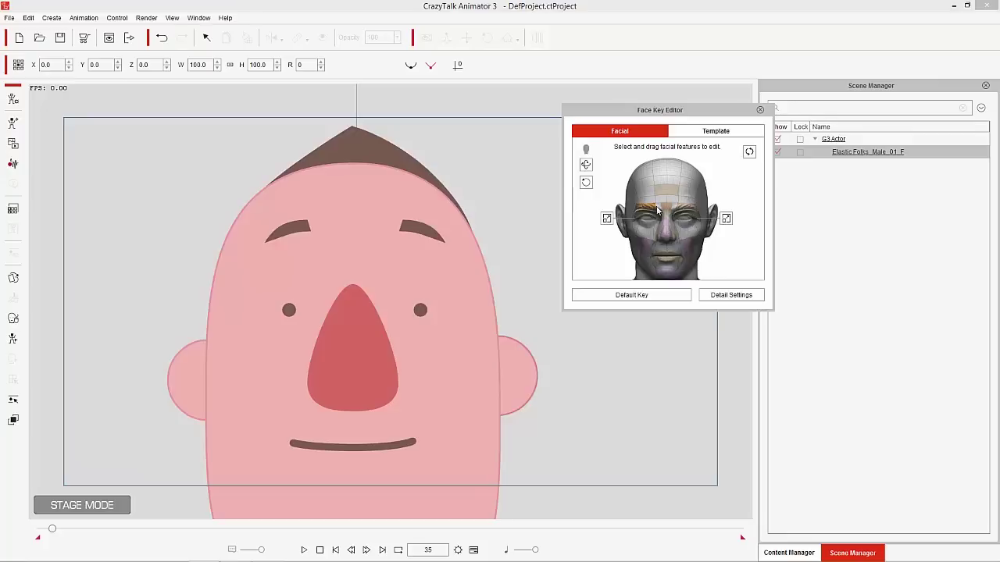
{"action": "left_click_drag", "start_coordinate": [653, 202], "coordinate": [627, 5]}
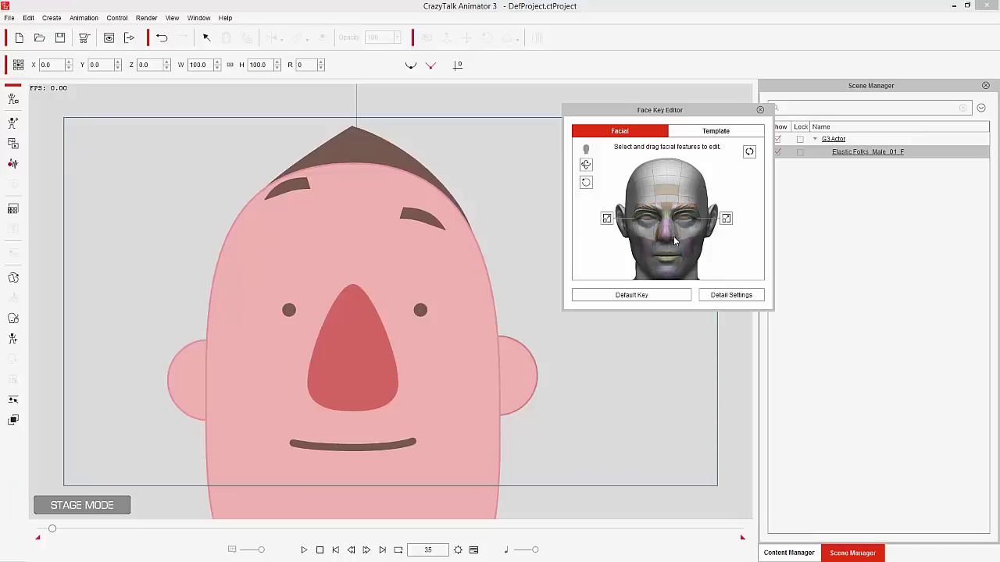
{"action": "left_click_drag", "start_coordinate": [677, 239], "coordinate": [683, 4]}
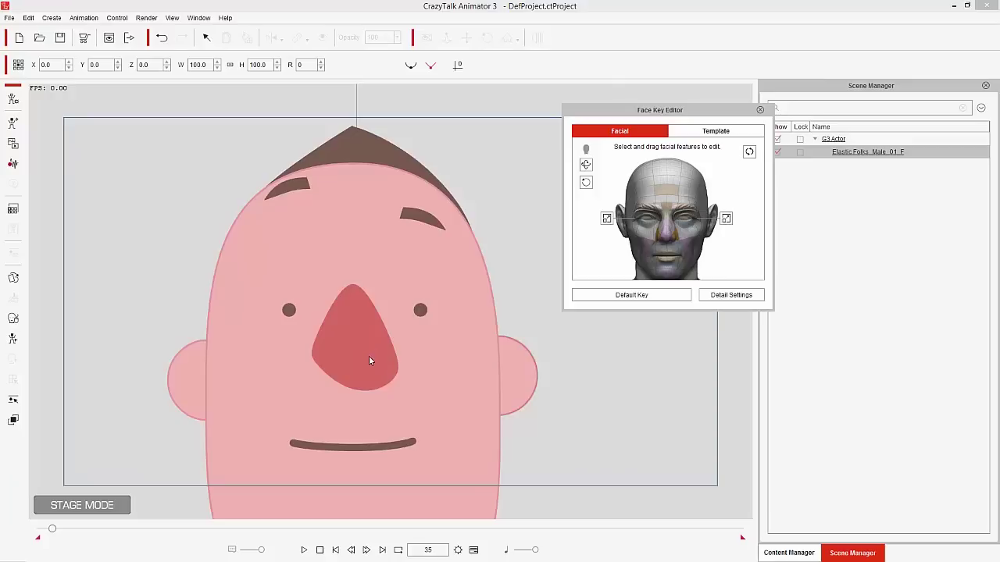
{"action": "left_click_drag", "start_coordinate": [52, 528], "coordinate": [65, 531]}
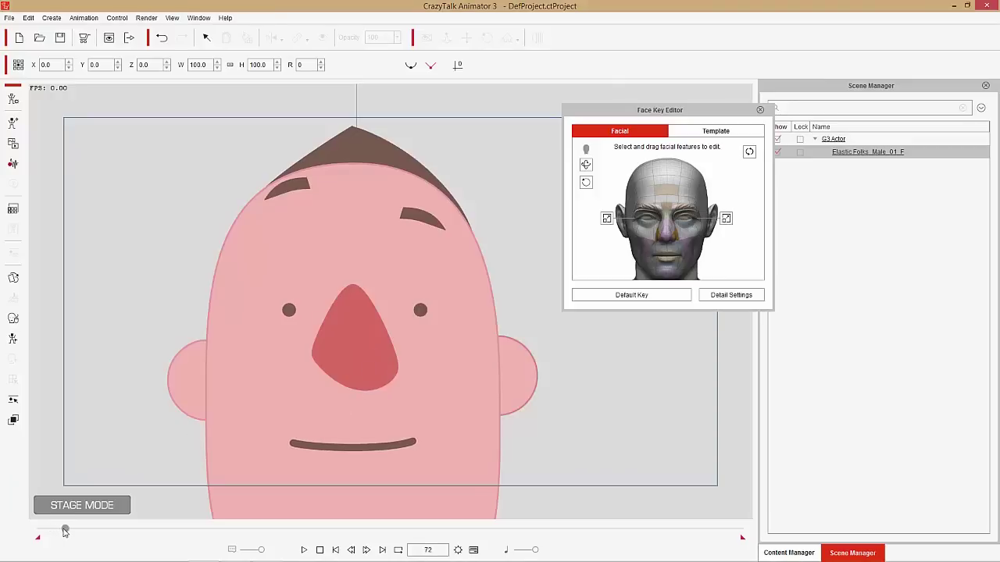
{"action": "left_click", "coordinate": [654, 294]}
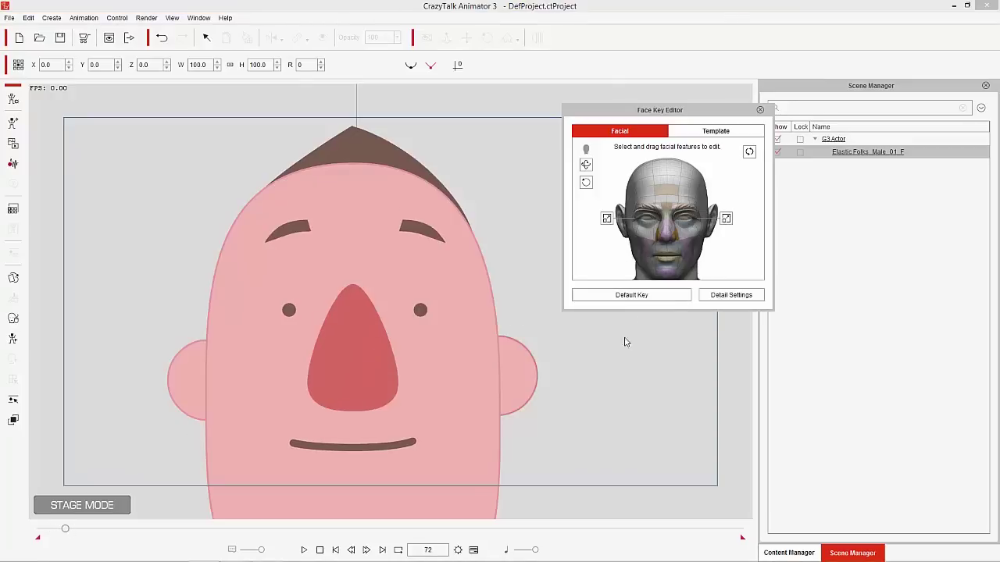
- Examine the face keys within the Facial Clip on the timeline, scrub to frame 35 and close the Face Key Editor
{"action": "key", "text": "F3"}
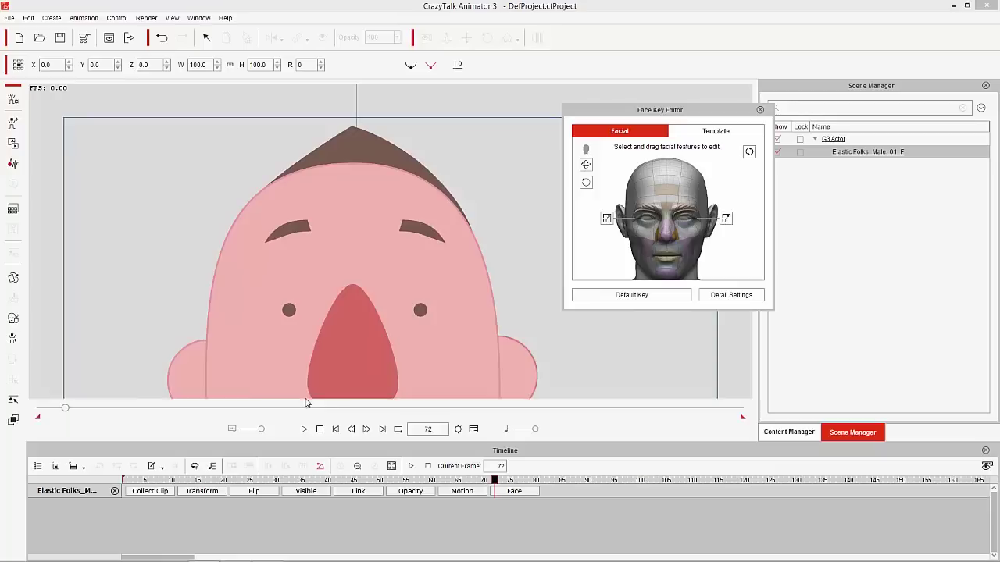
{"action": "left_click", "coordinate": [500, 497]}
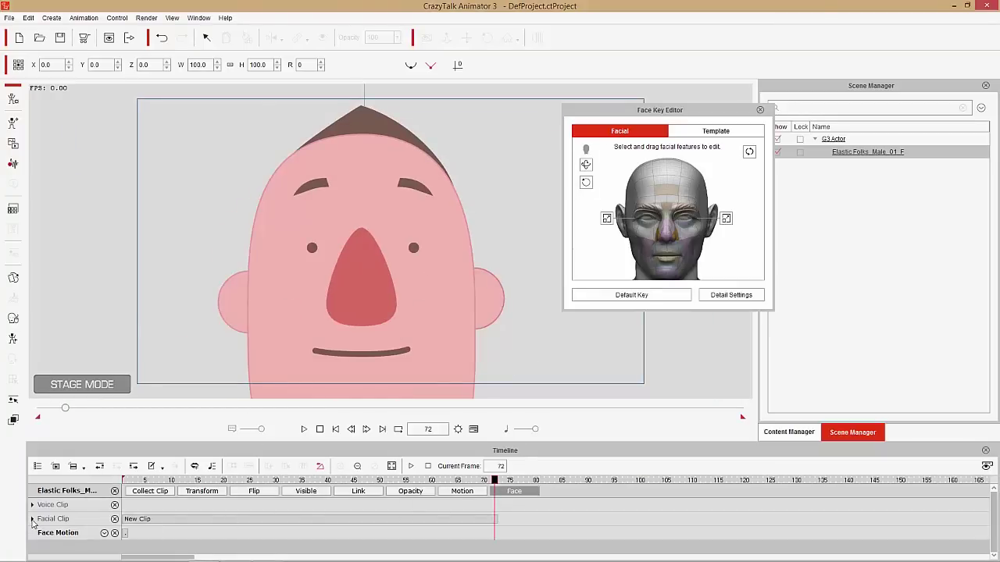
{"action": "left_click", "coordinate": [33, 520]}
{"action": "scroll", "coordinate": [417, 512], "scroll_direction": "down", "scroll_amount": 1}
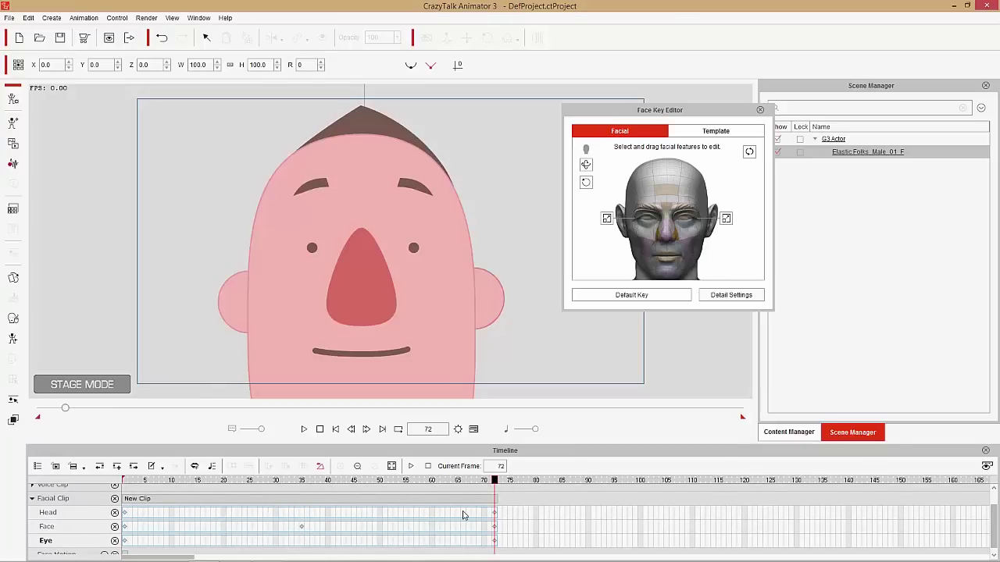
{"action": "left_click_drag", "start_coordinate": [353, 479], "coordinate": [303, 475]}
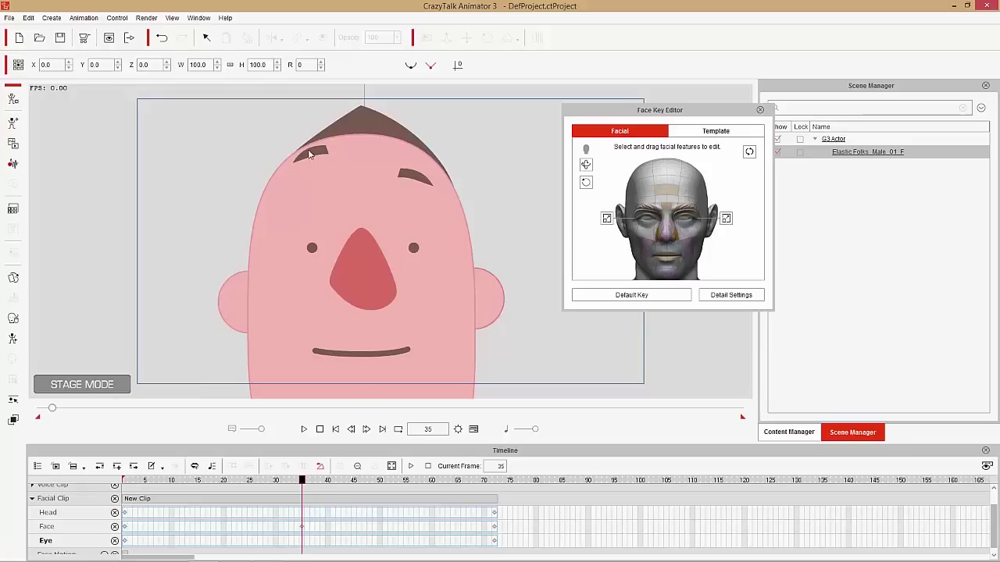
{"action": "left_click", "coordinate": [760, 110]}
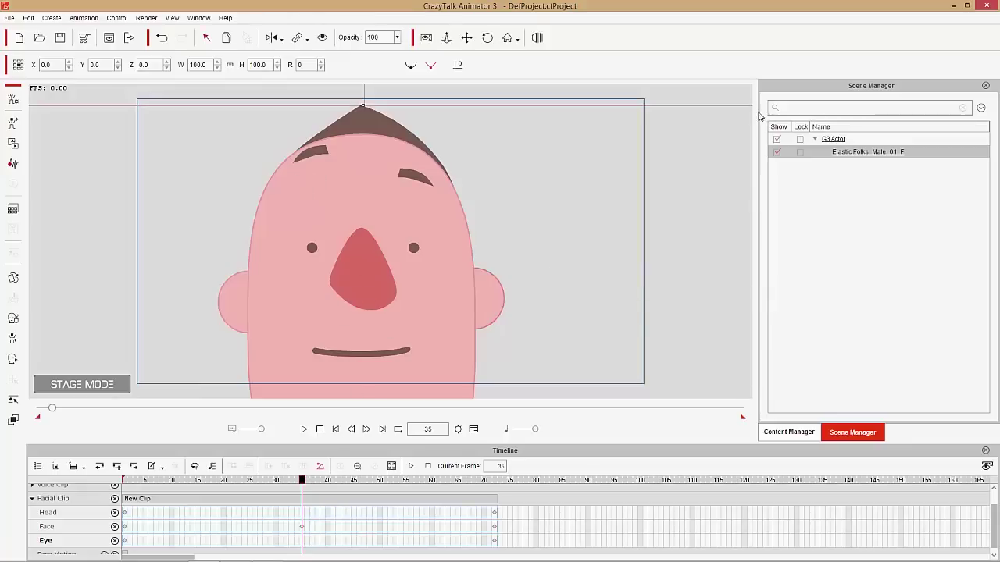
- Reopen the Facial Animation Setup in the composer and compare the brow-up and brow-down expressions of both brows
{"action": "left_click", "coordinate": [13, 101]}
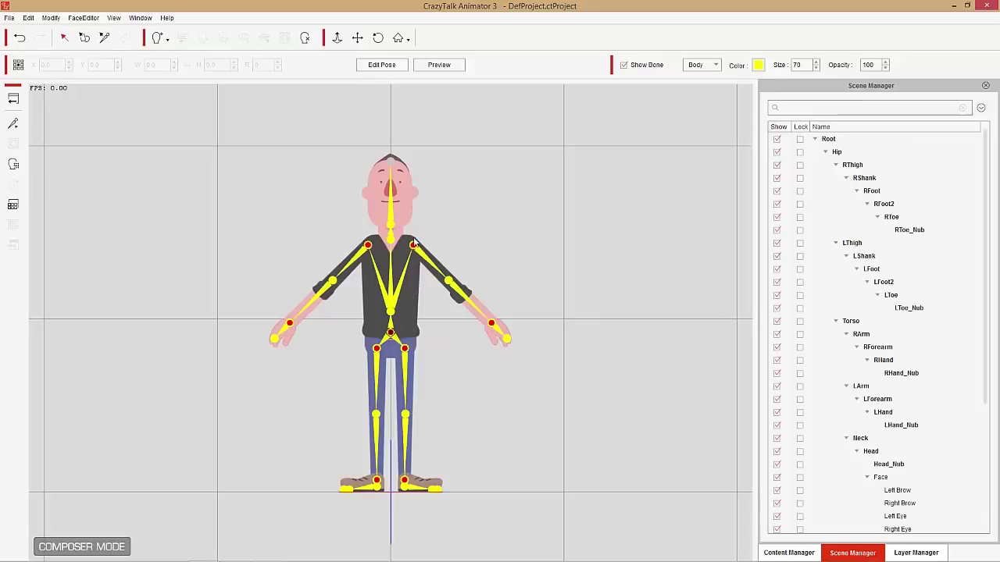
{"action": "left_click", "coordinate": [13, 164]}
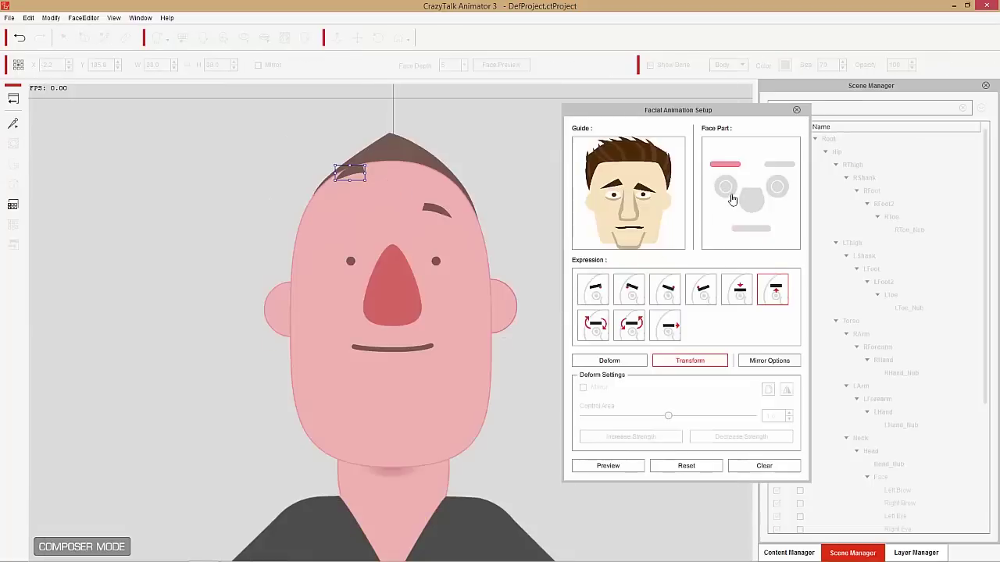
{"action": "left_click", "coordinate": [747, 302]}
{"action": "left_click", "coordinate": [771, 291]}
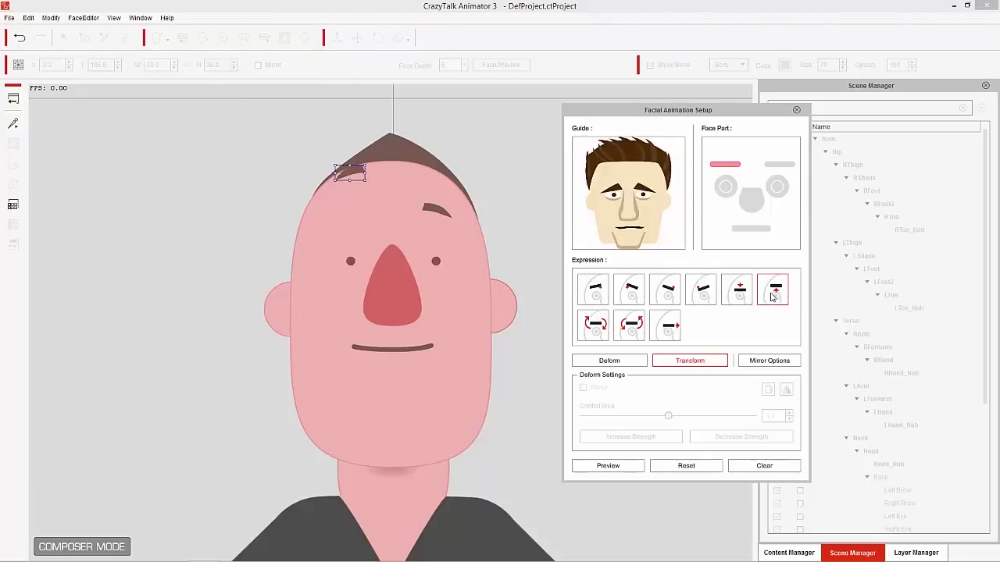
{"action": "left_click", "coordinate": [737, 291]}
{"action": "left_click", "coordinate": [779, 164]}
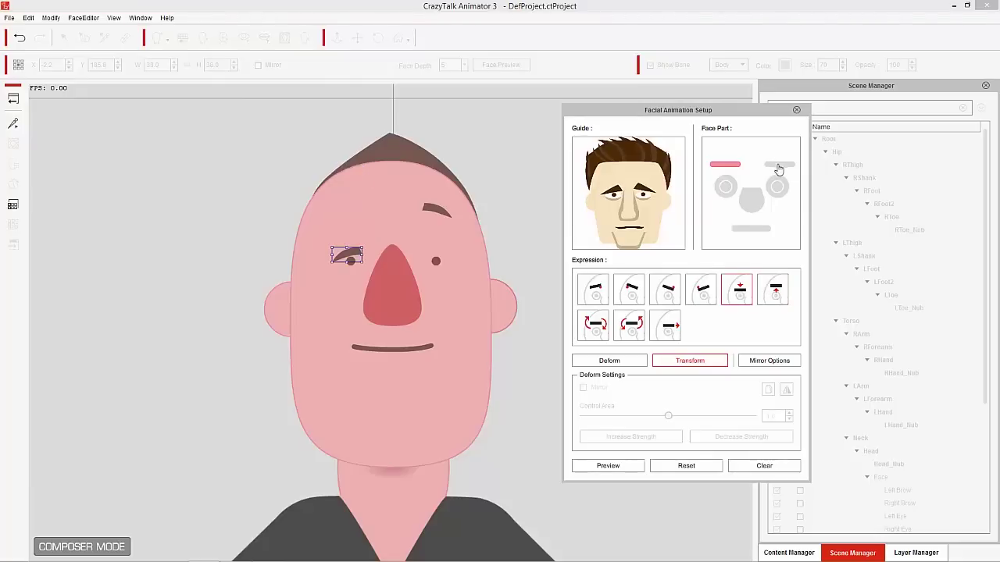
{"action": "left_click", "coordinate": [772, 290]}
{"action": "left_click", "coordinate": [737, 290]}
- Mirror all transform expressions of the character's right brow onto the left brow
{"action": "left_click", "coordinate": [726, 165]}
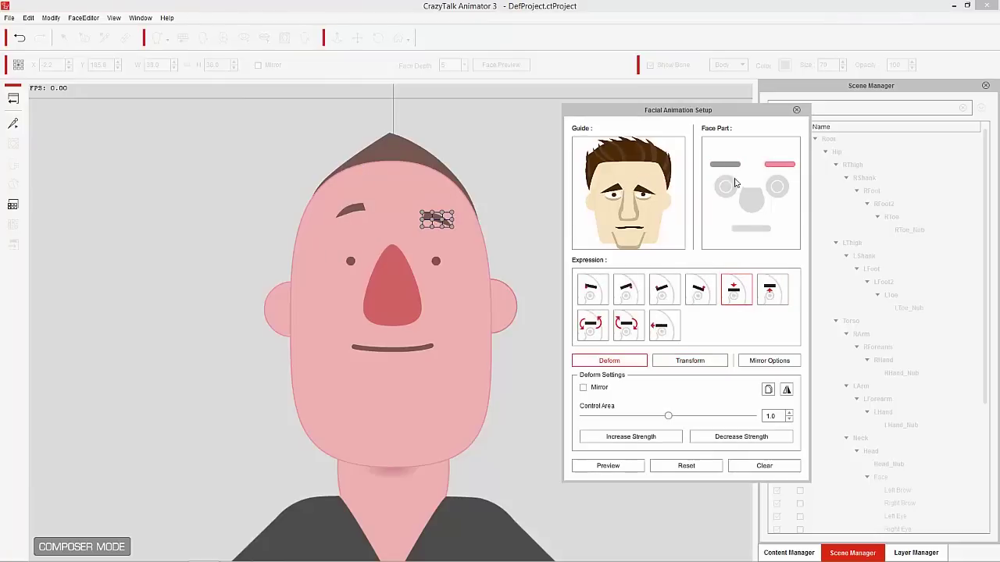
{"action": "left_click", "coordinate": [690, 360]}
{"action": "left_click", "coordinate": [769, 360]}
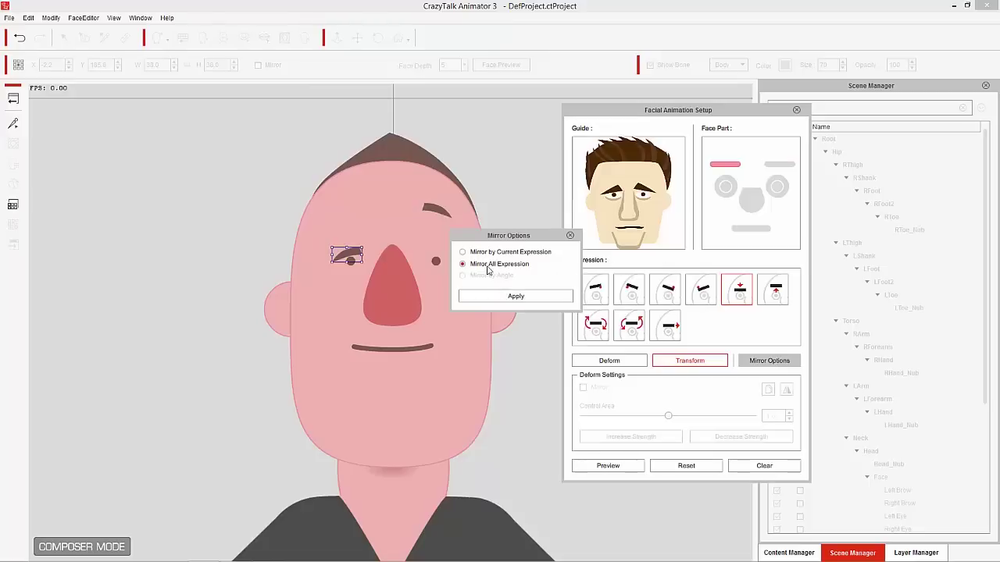
{"action": "left_click", "coordinate": [481, 296]}
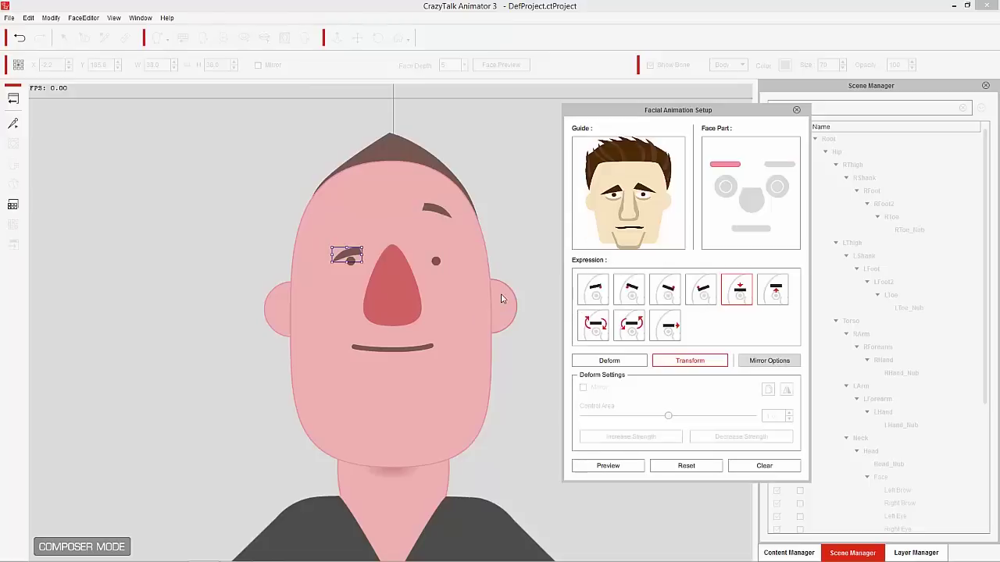
- Copy the nose's right flank raise deformation and paste it mirrored onto the left flank raise expression
{"action": "left_click", "coordinate": [751, 200]}
{"action": "left_click", "coordinate": [596, 295]}
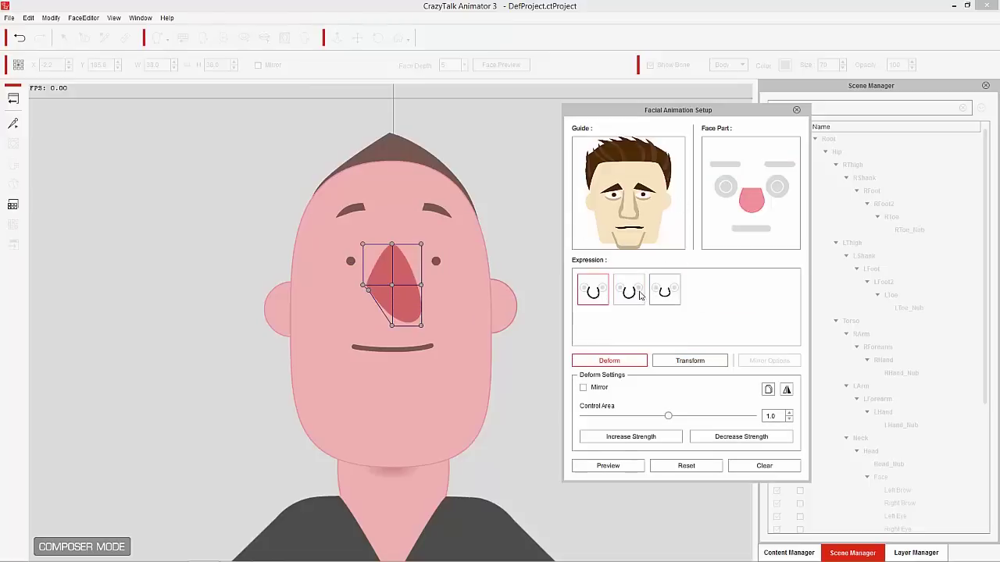
{"action": "left_click", "coordinate": [640, 295]}
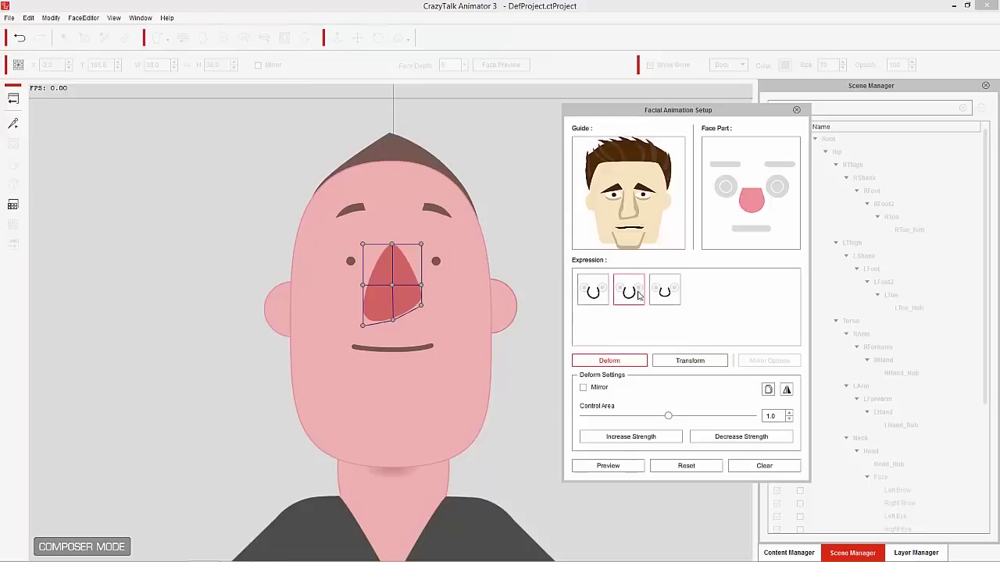
{"action": "left_click", "coordinate": [597, 297]}
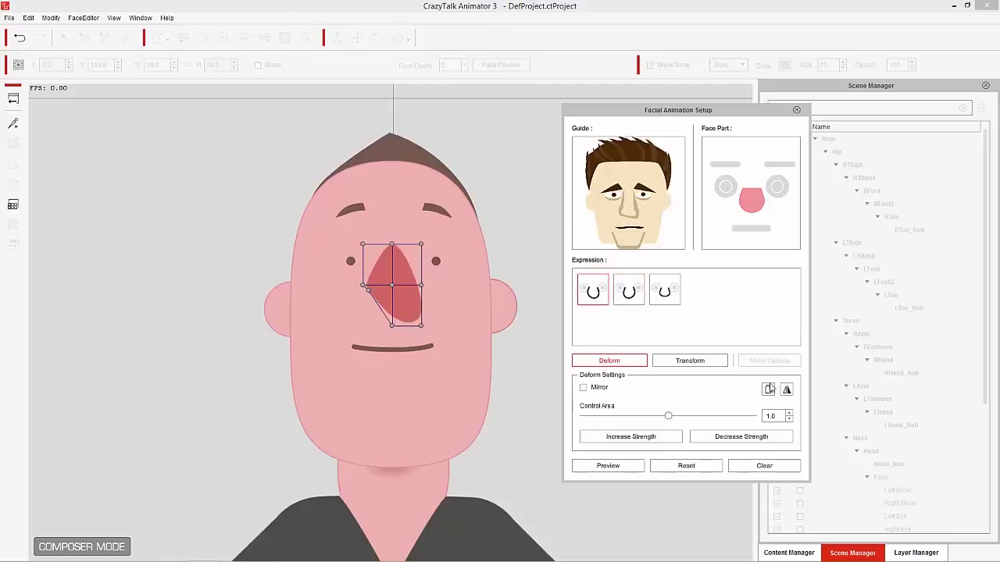
{"action": "left_click", "coordinate": [768, 390]}
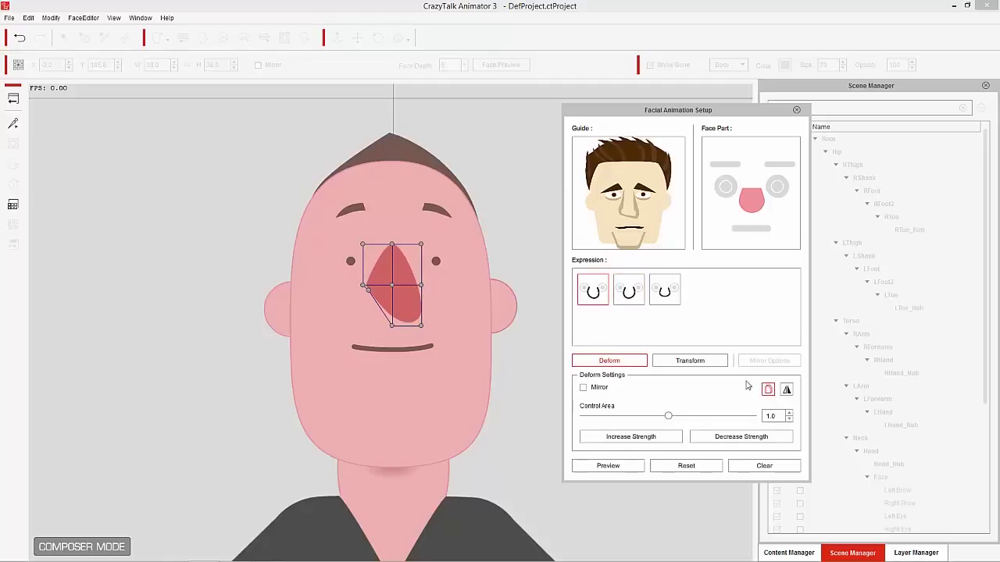
{"action": "left_click", "coordinate": [631, 290]}
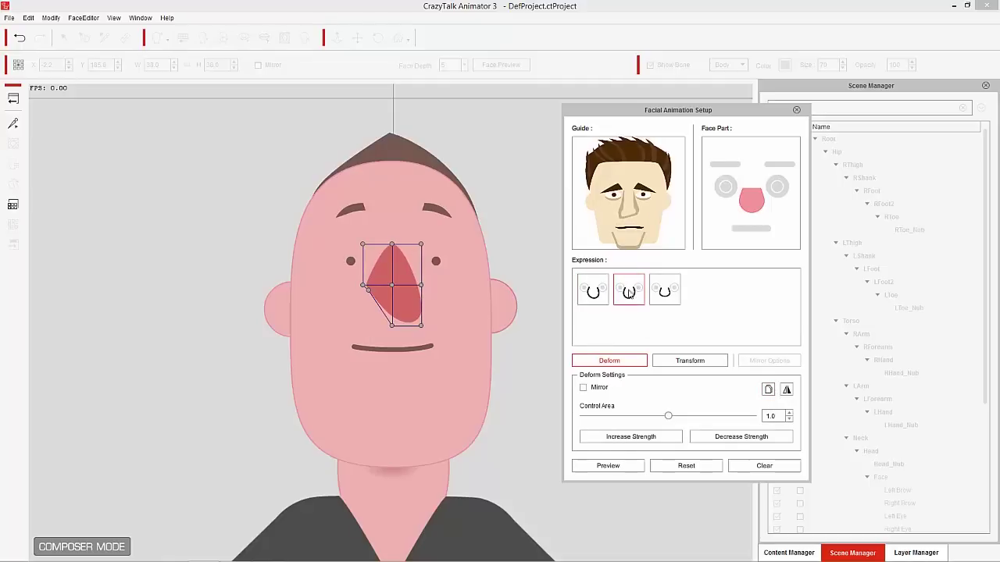
{"action": "left_click", "coordinate": [787, 389]}
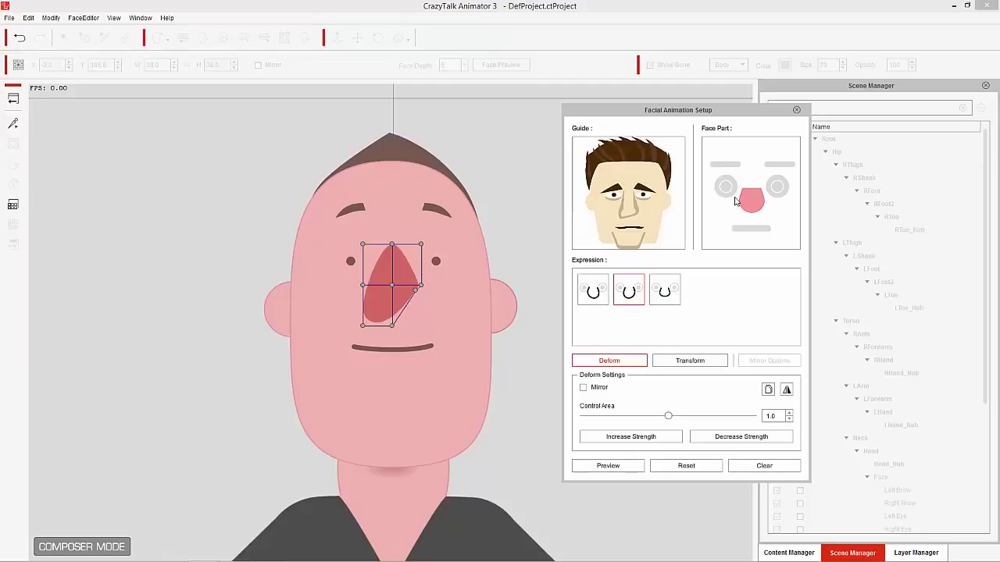
- Close the Facial Animation Setup to return to the stage, and scrub the timeline to frame 66
{"action": "left_click", "coordinate": [796, 111]}
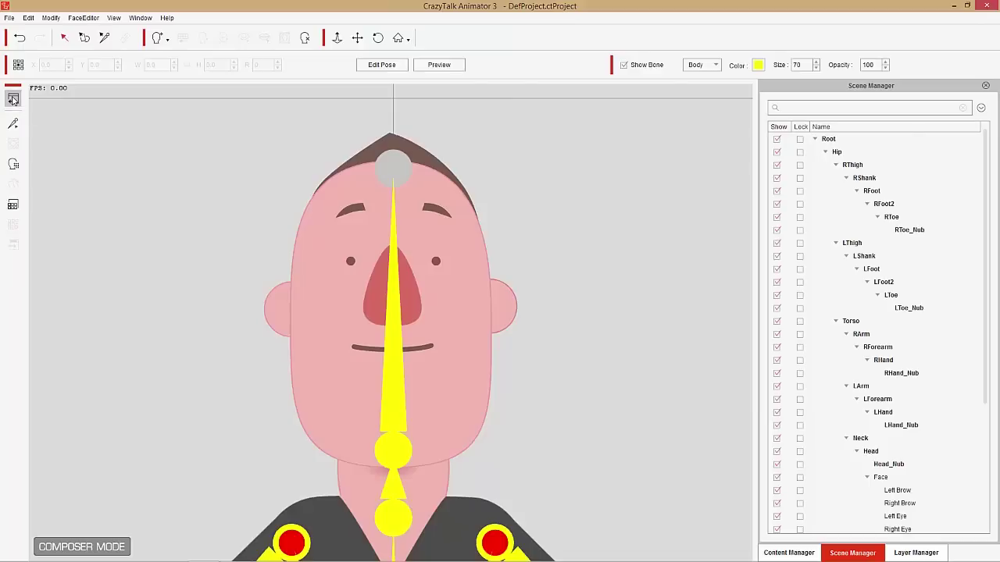
{"action": "left_click", "coordinate": [14, 99]}
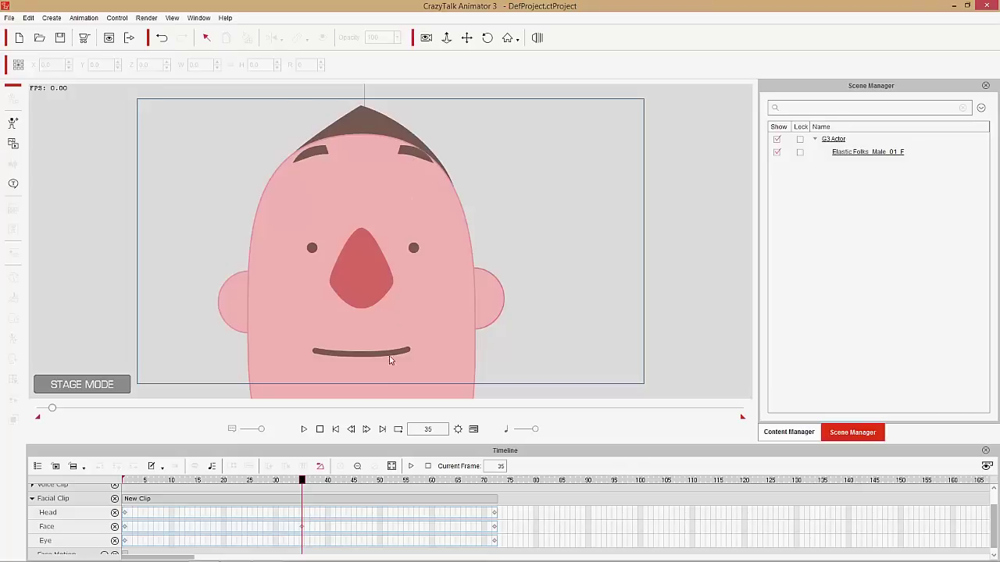
{"action": "mouse_move", "coordinate": [304, 484]}
{"action": "left_mouse_down"}
{"action": "mouse_move", "coordinate": [138, 482]}
{"action": "mouse_move", "coordinate": [380, 484]}
{"action": "mouse_move", "coordinate": [486, 498]}
{"action": "mouse_move", "coordinate": [125, 500]}
{"action": "mouse_move", "coordinate": [304, 496]}
{"action": "left_mouse_up"}
{"action": "left_click_drag", "start_coordinate": [340, 485], "coordinate": [463, 473]}
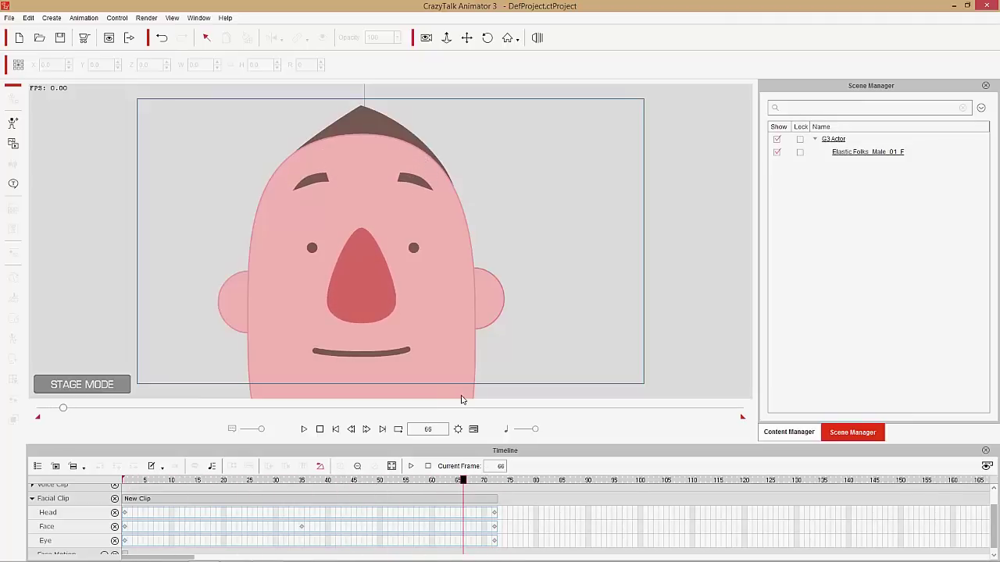
- Open the Face Key Editor with its detail settings for the character and reposition the windows so all sliders are accessible
{"action": "left_click", "coordinate": [280, 325]}
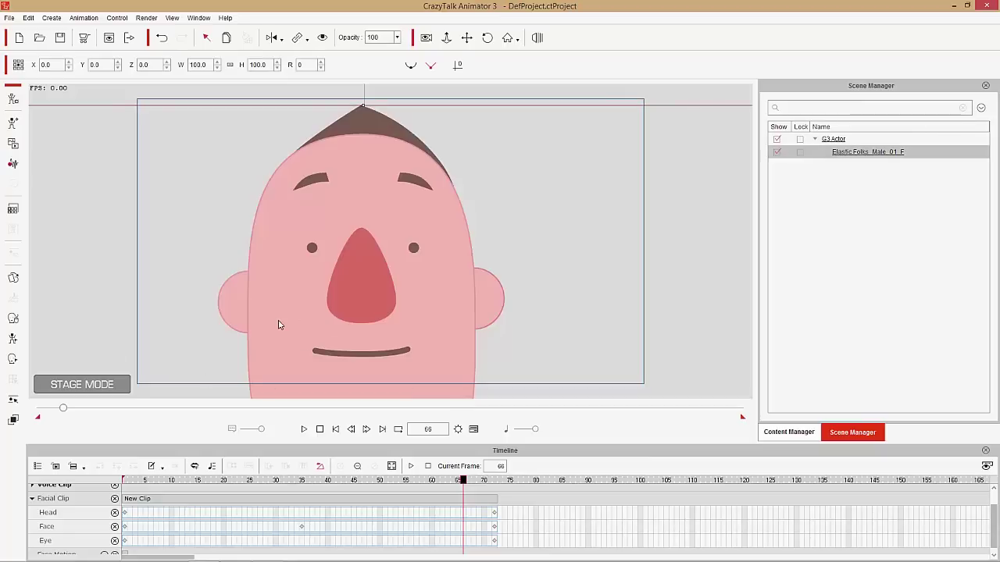
{"action": "left_click", "coordinate": [14, 402]}
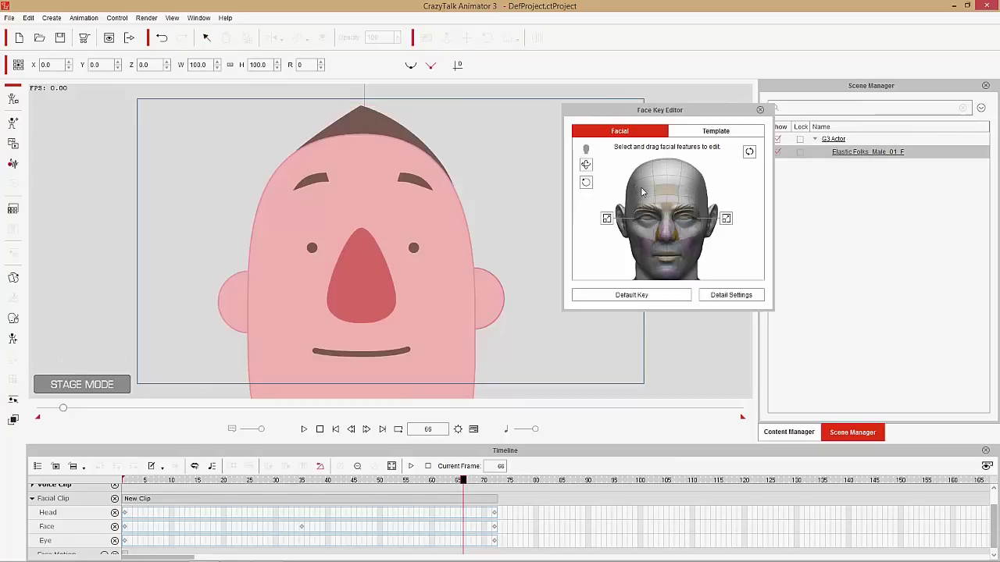
{"action": "left_click", "coordinate": [727, 295]}
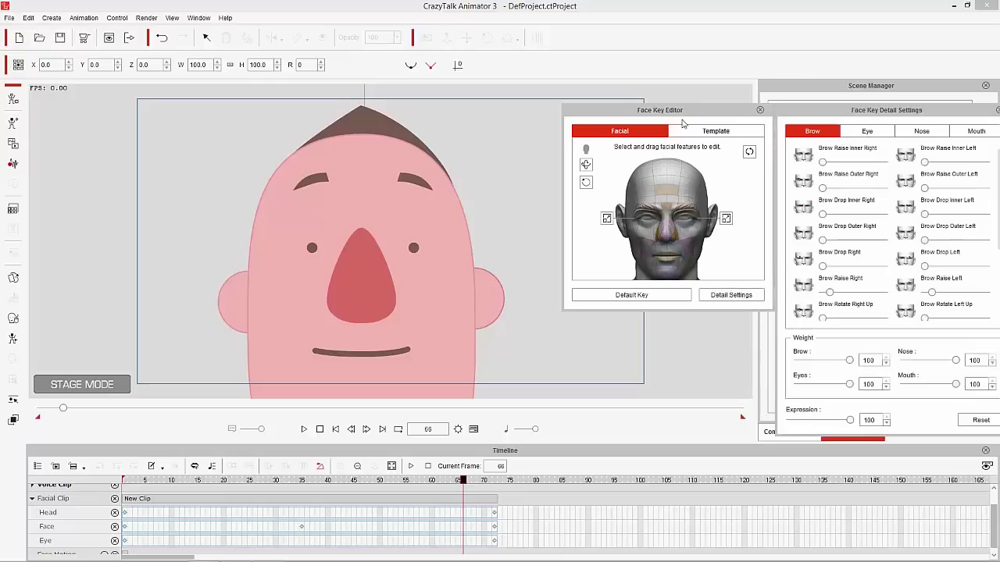
{"action": "left_click_drag", "start_coordinate": [678, 110], "coordinate": [617, 85]}
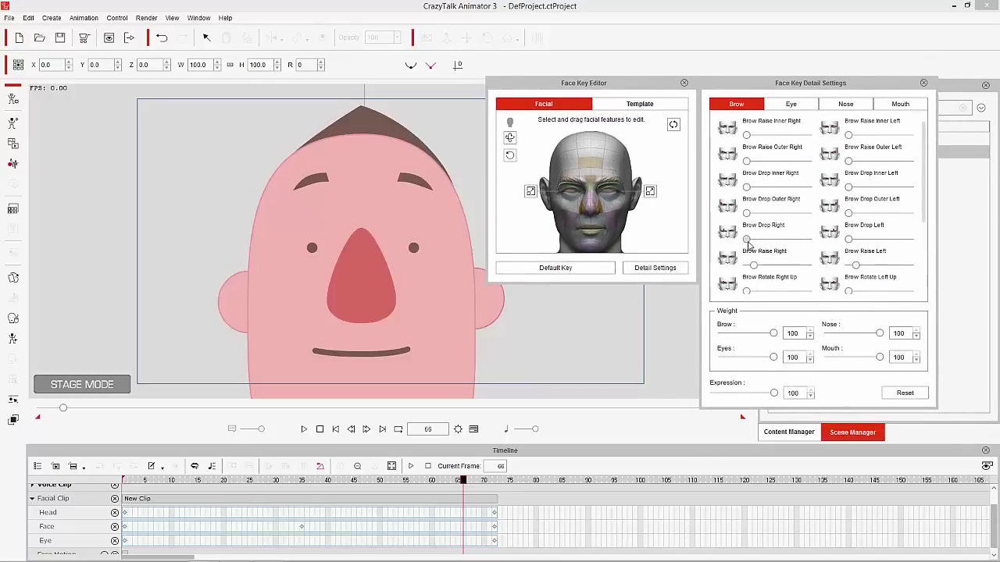
- Test full Brow Drop on both brows at frame 66, and key both raised, with Brow Raise Left at maximum
{"action": "left_click_drag", "start_coordinate": [746, 238], "coordinate": [807, 239]}
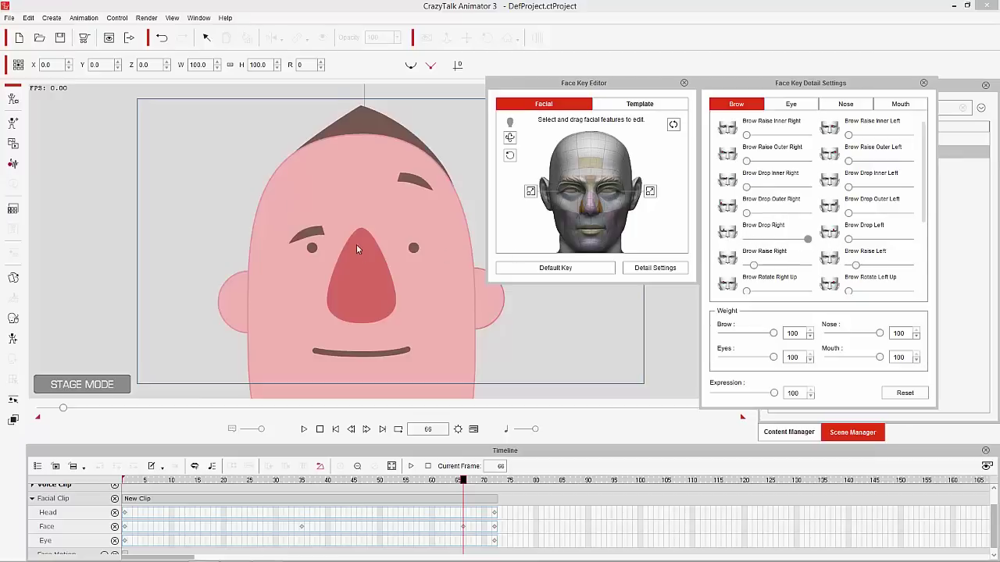
{"action": "left_click_drag", "start_coordinate": [848, 239], "coordinate": [909, 239]}
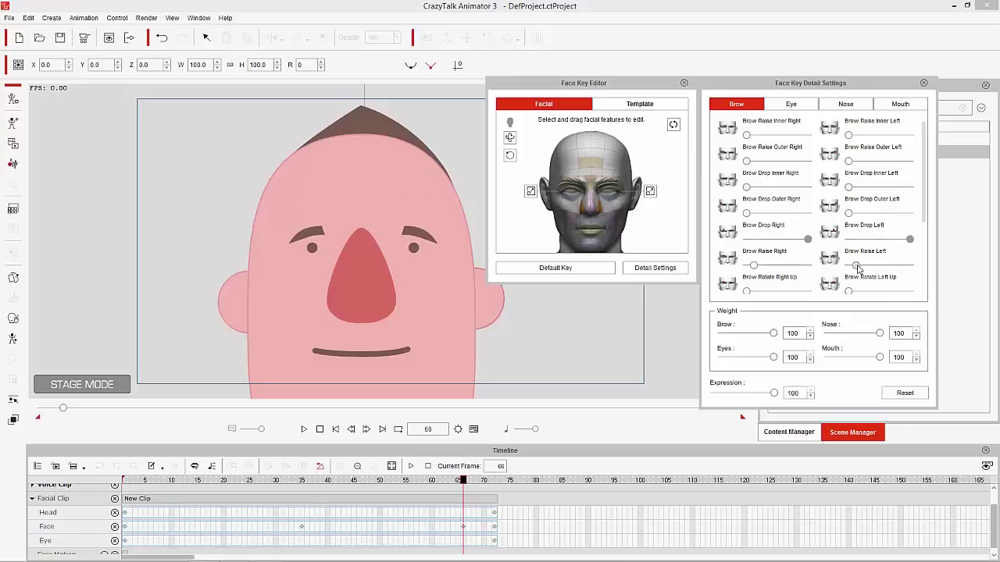
{"action": "left_click_drag", "start_coordinate": [856, 267], "coordinate": [848, 239]}
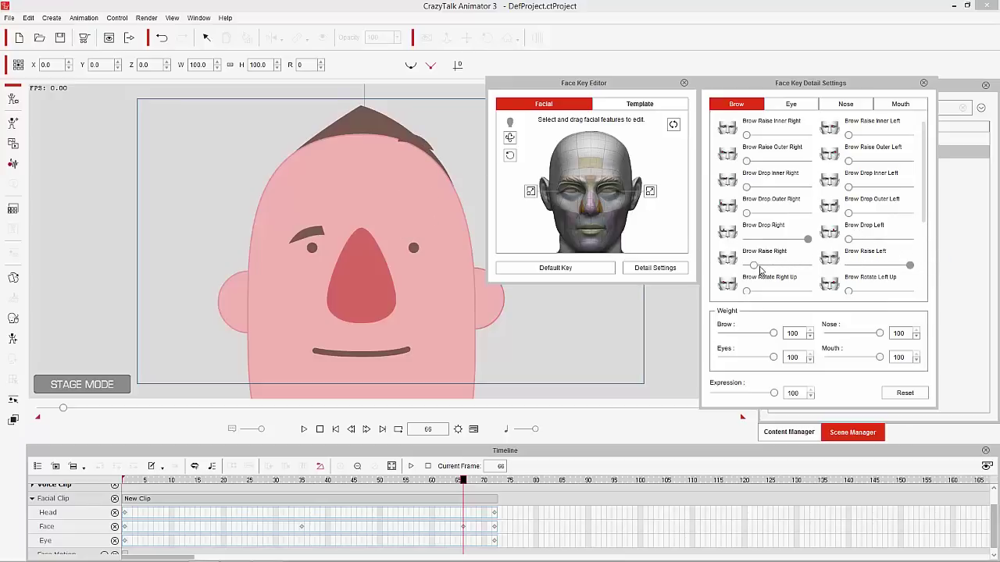
{"action": "left_click_drag", "start_coordinate": [753, 265], "coordinate": [764, 247]}
- Test the right and left Nose Flank Raise, key both at slightly under half strength, and close the detail settings
{"action": "left_click", "coordinate": [843, 106]}
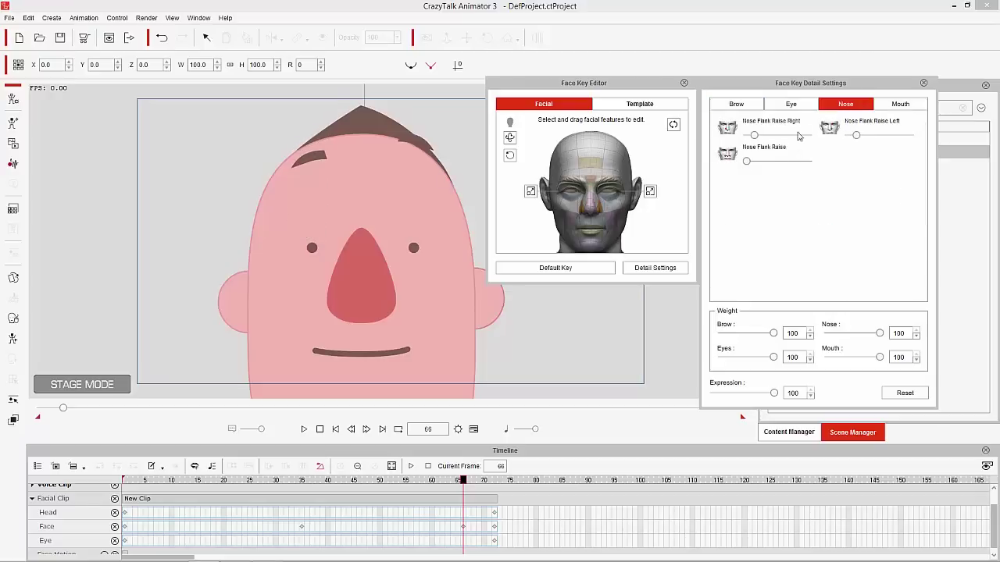
{"action": "left_click_drag", "start_coordinate": [762, 136], "coordinate": [697, 148]}
{"action": "left_click_drag", "start_coordinate": [856, 136], "coordinate": [970, 141]}
{"action": "left_click_drag", "start_coordinate": [895, 139], "coordinate": [824, 140]}
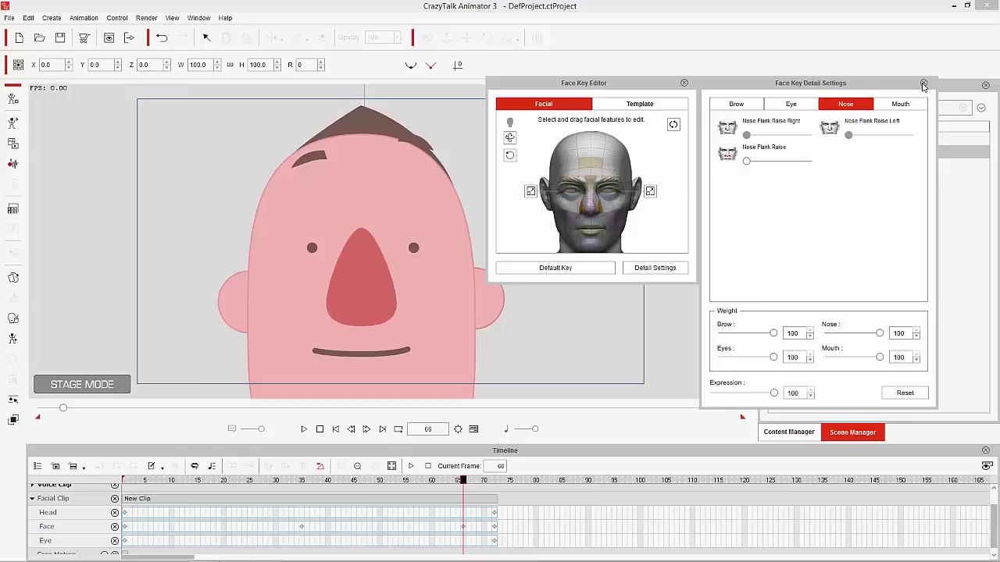
{"action": "left_click_drag", "start_coordinate": [746, 135], "coordinate": [771, 136]}
{"action": "left_click_drag", "start_coordinate": [850, 138], "coordinate": [878, 136]}
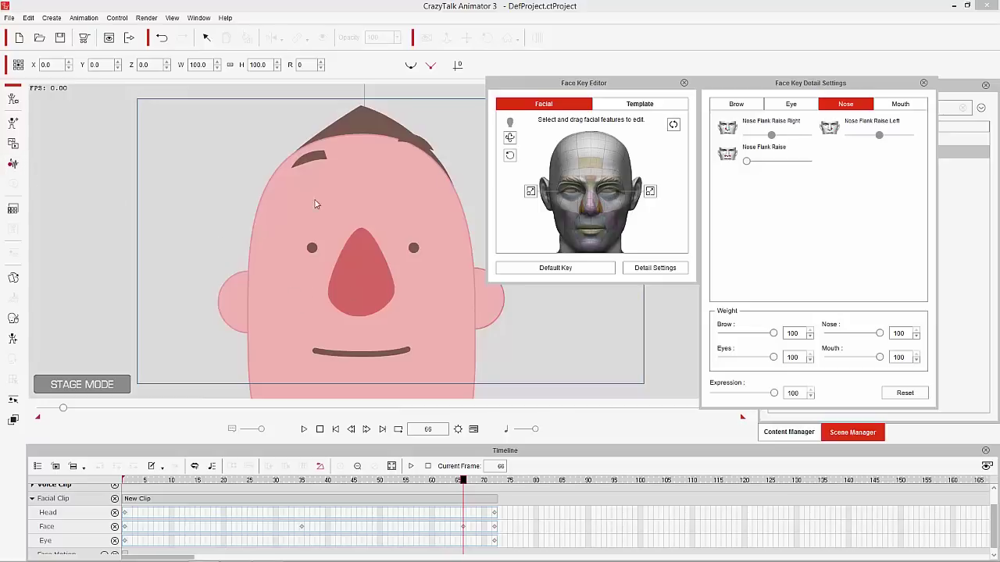
{"action": "left_click", "coordinate": [923, 84]}
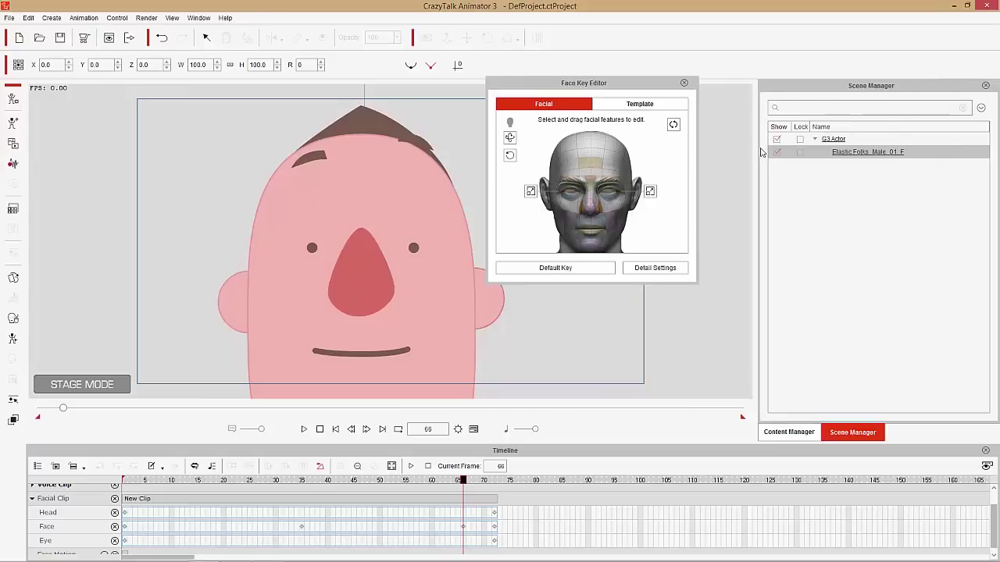